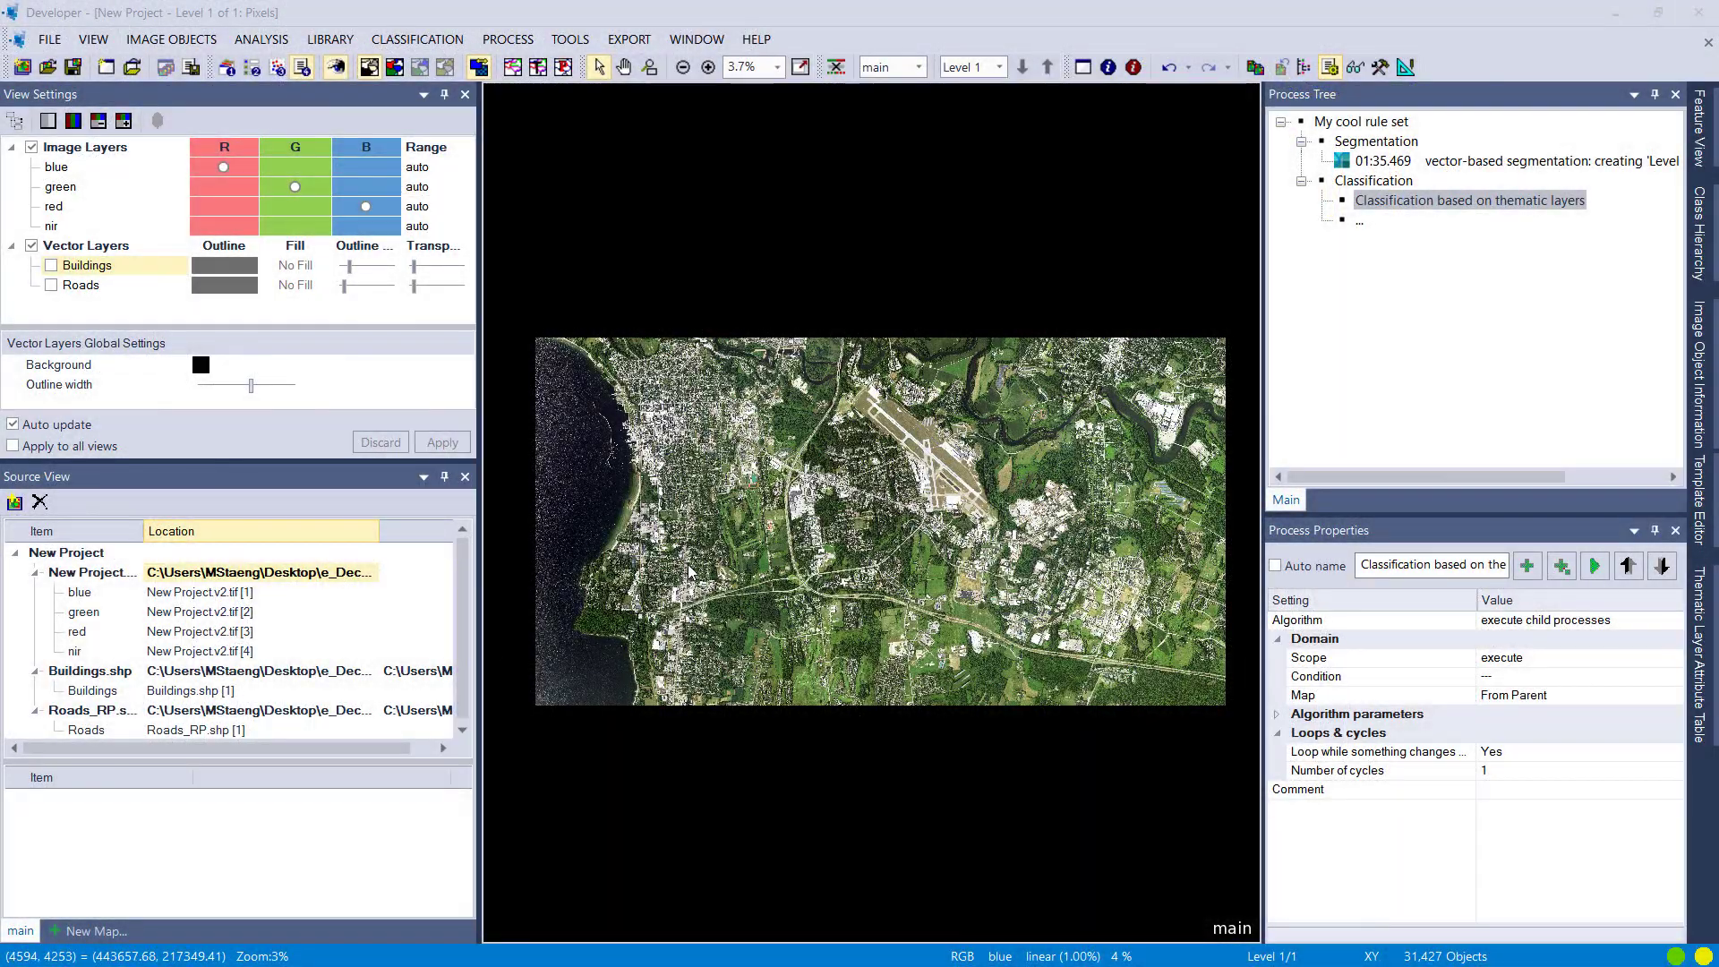
Survey the town and forested area, briefly showing then hiding the Buildings vector outlines.
scroll(689, 571, up, 5)
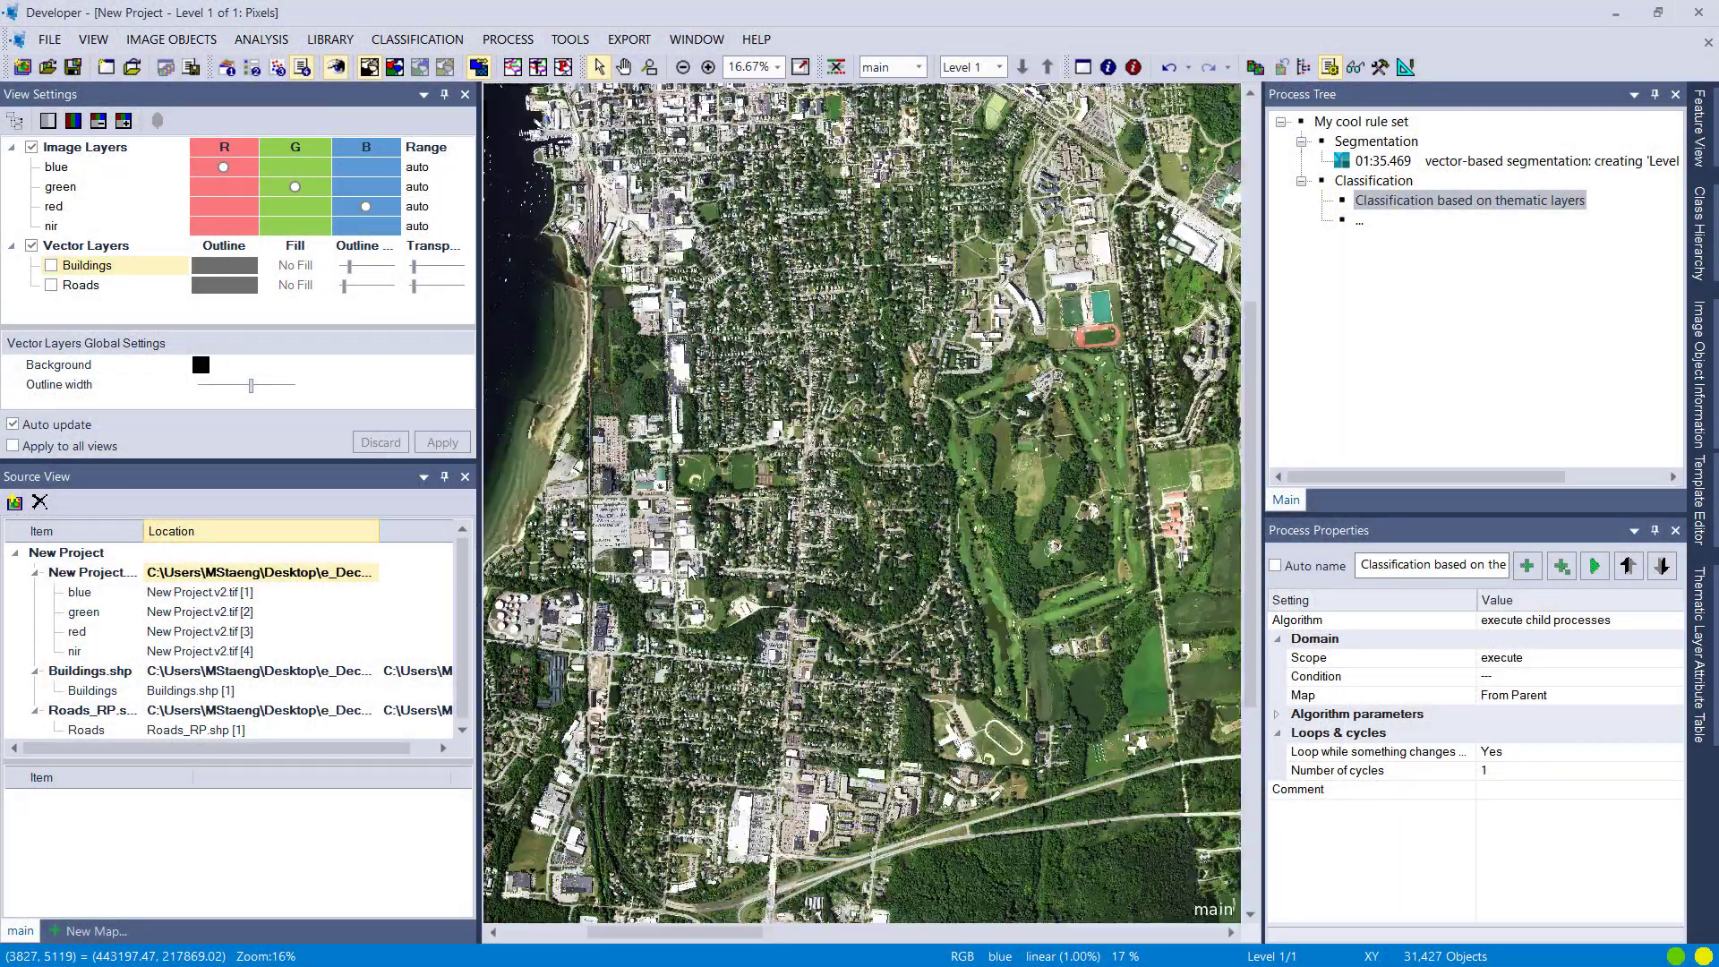
drag(864, 374, 915, 765)
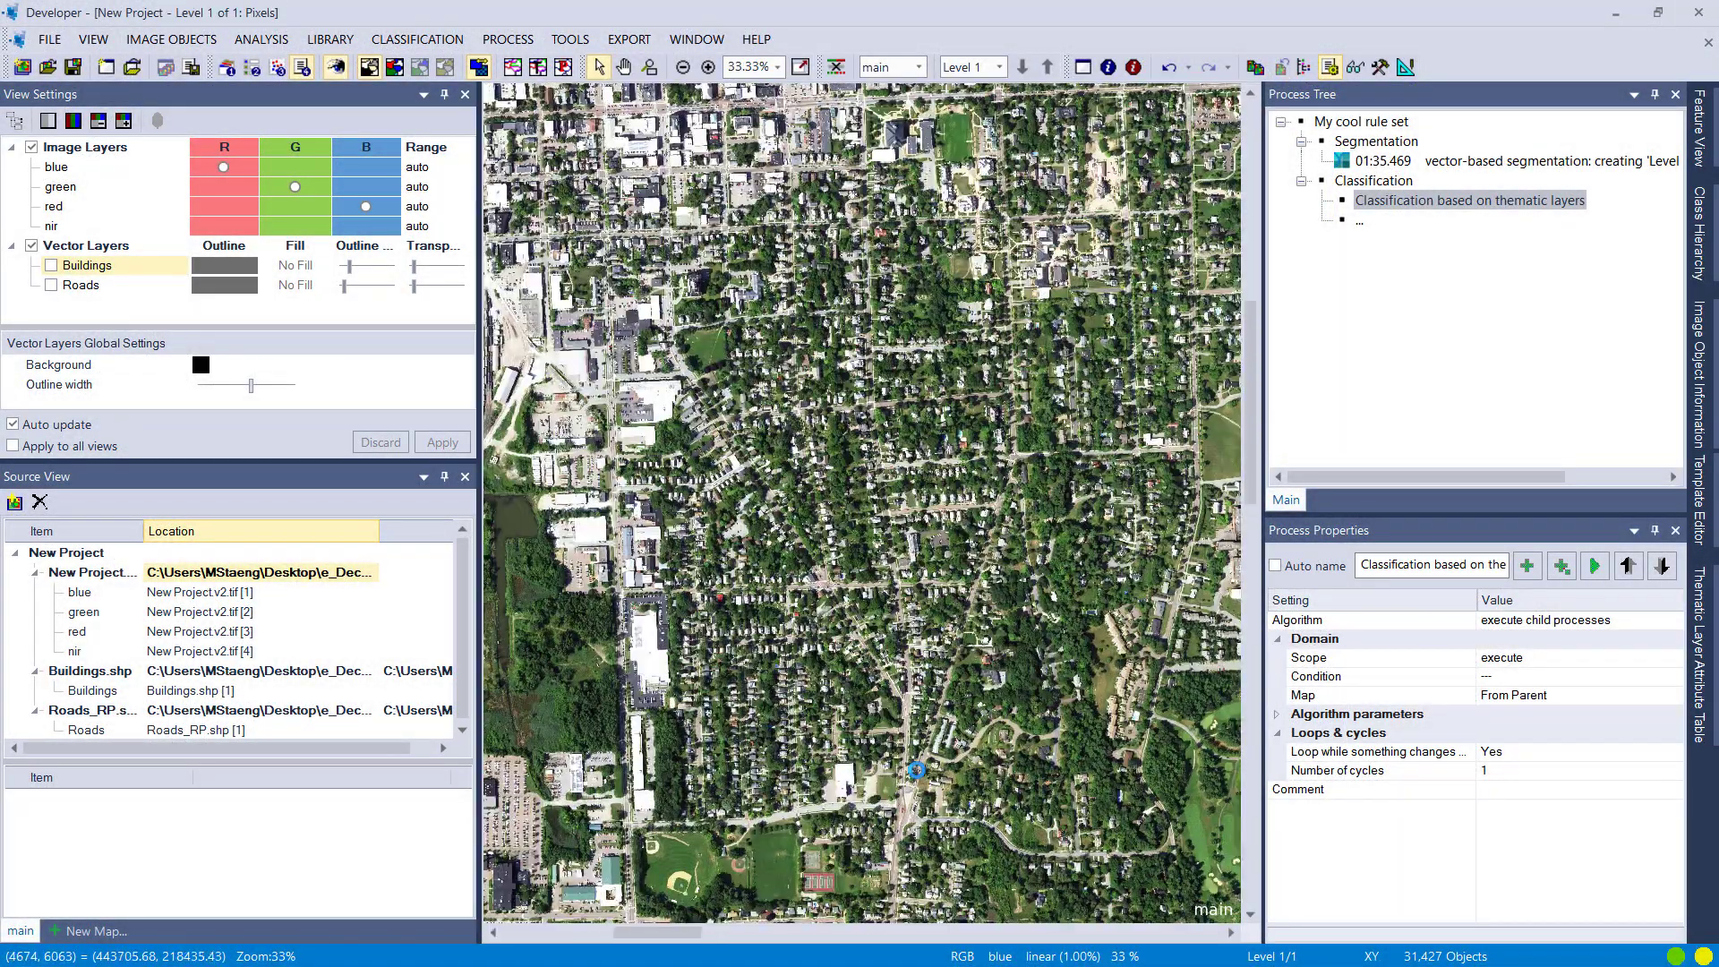
scroll(1133, 761, up, 1)
scroll(1081, 758, down, 1)
drag(1081, 757, 674, 467)
scroll(787, 648, down, 1)
scroll(673, 467, up, 1)
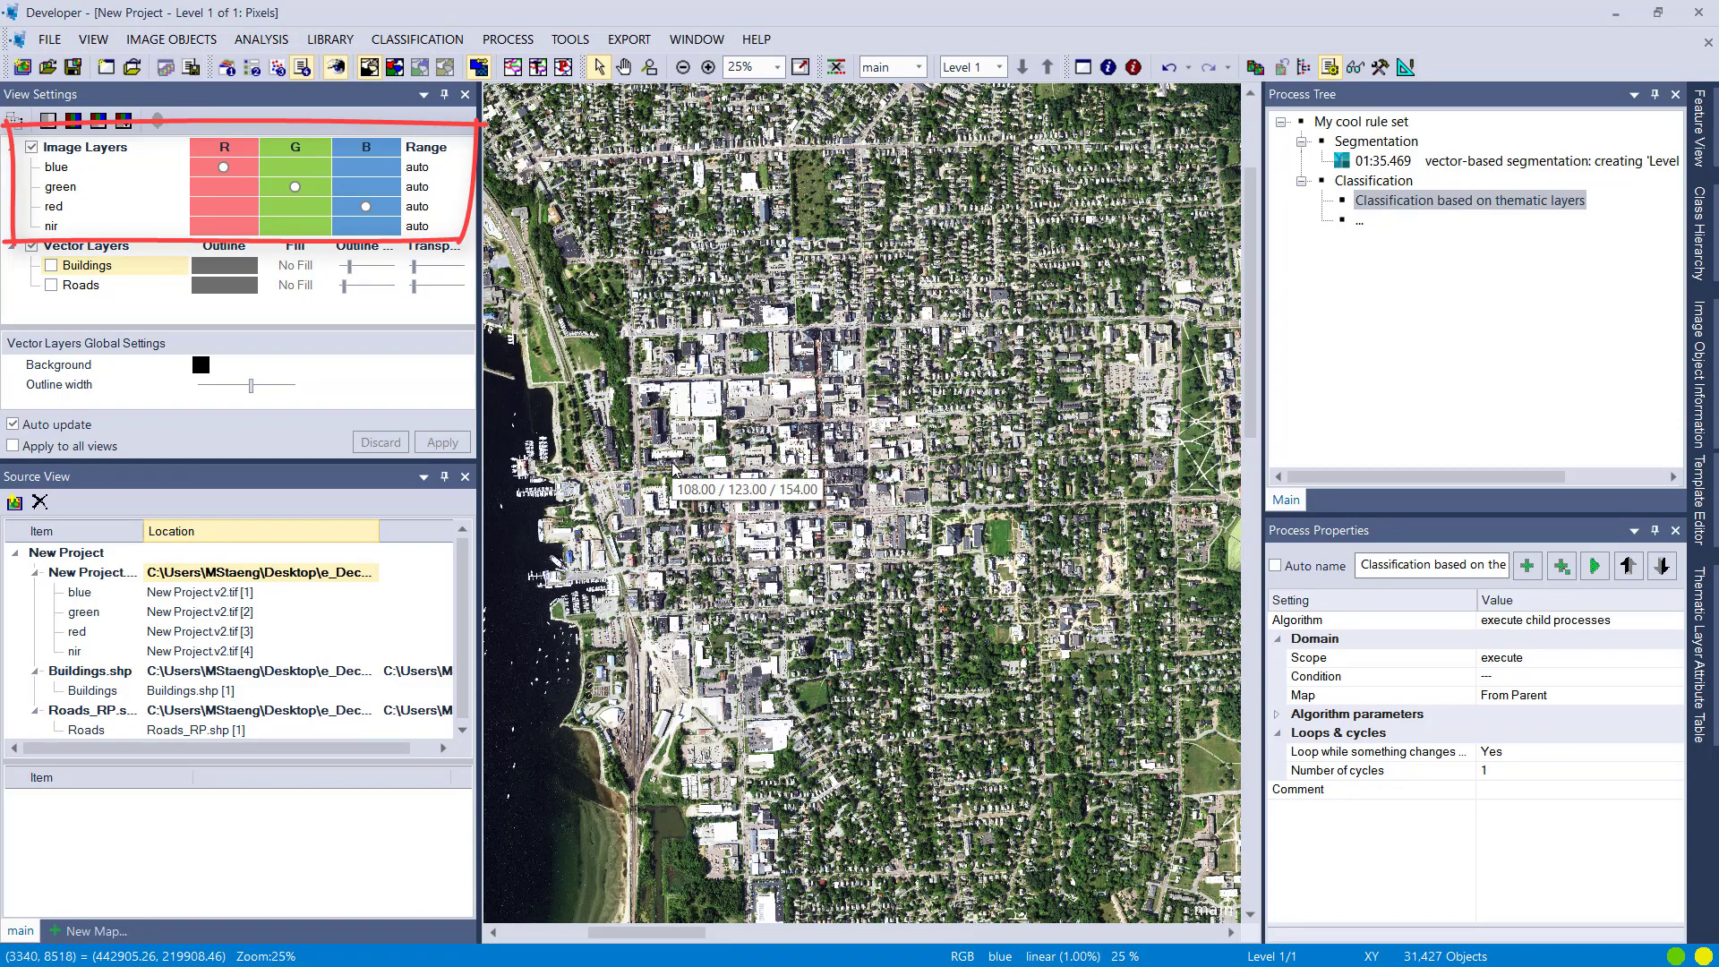
click(51, 266)
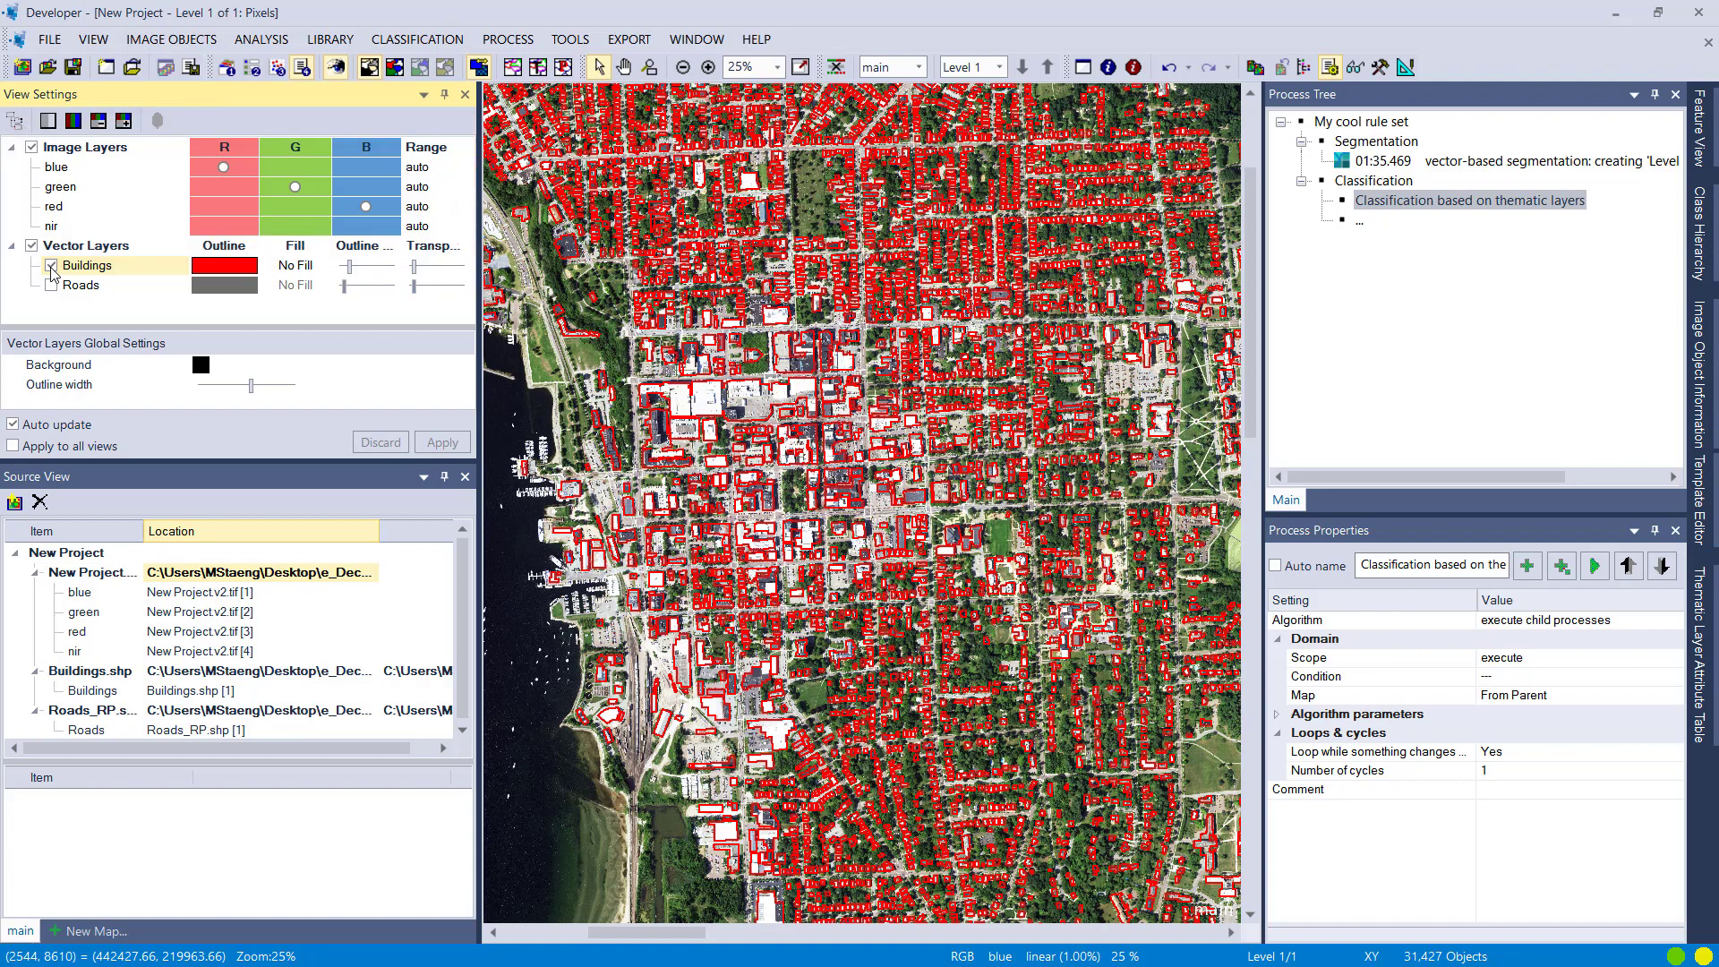
click(51, 265)
Show Roads with Buildings, hide both layers, and display the image-object outlines.
click(48, 284)
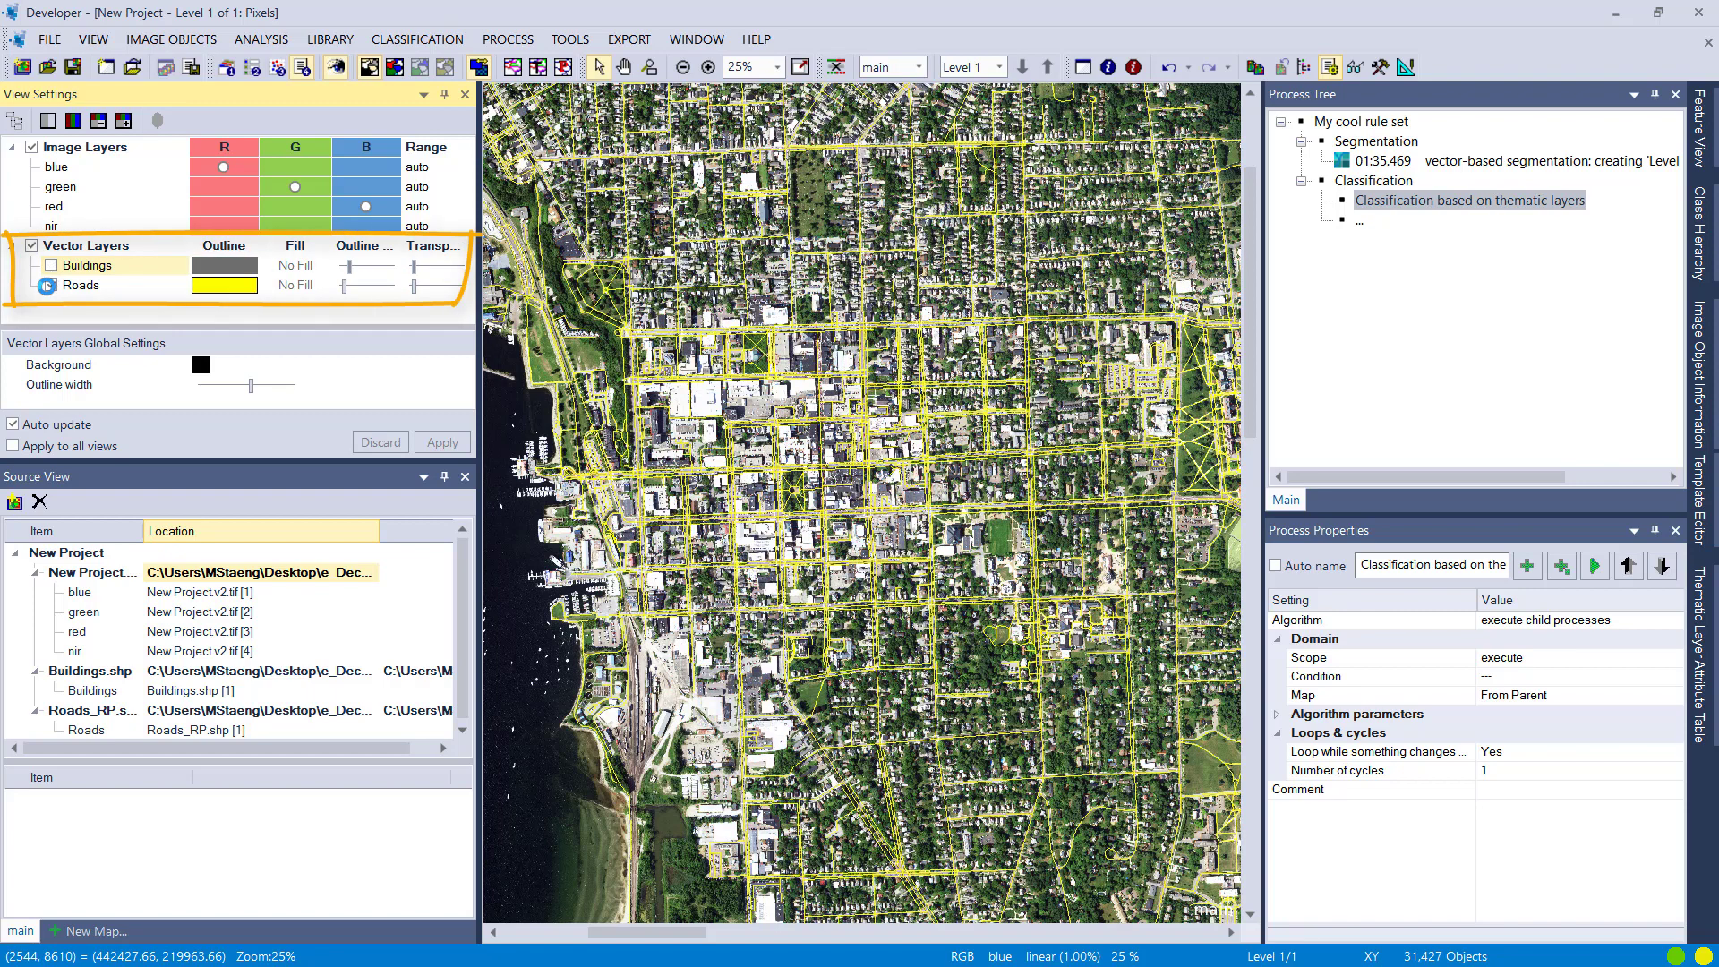
click(51, 266)
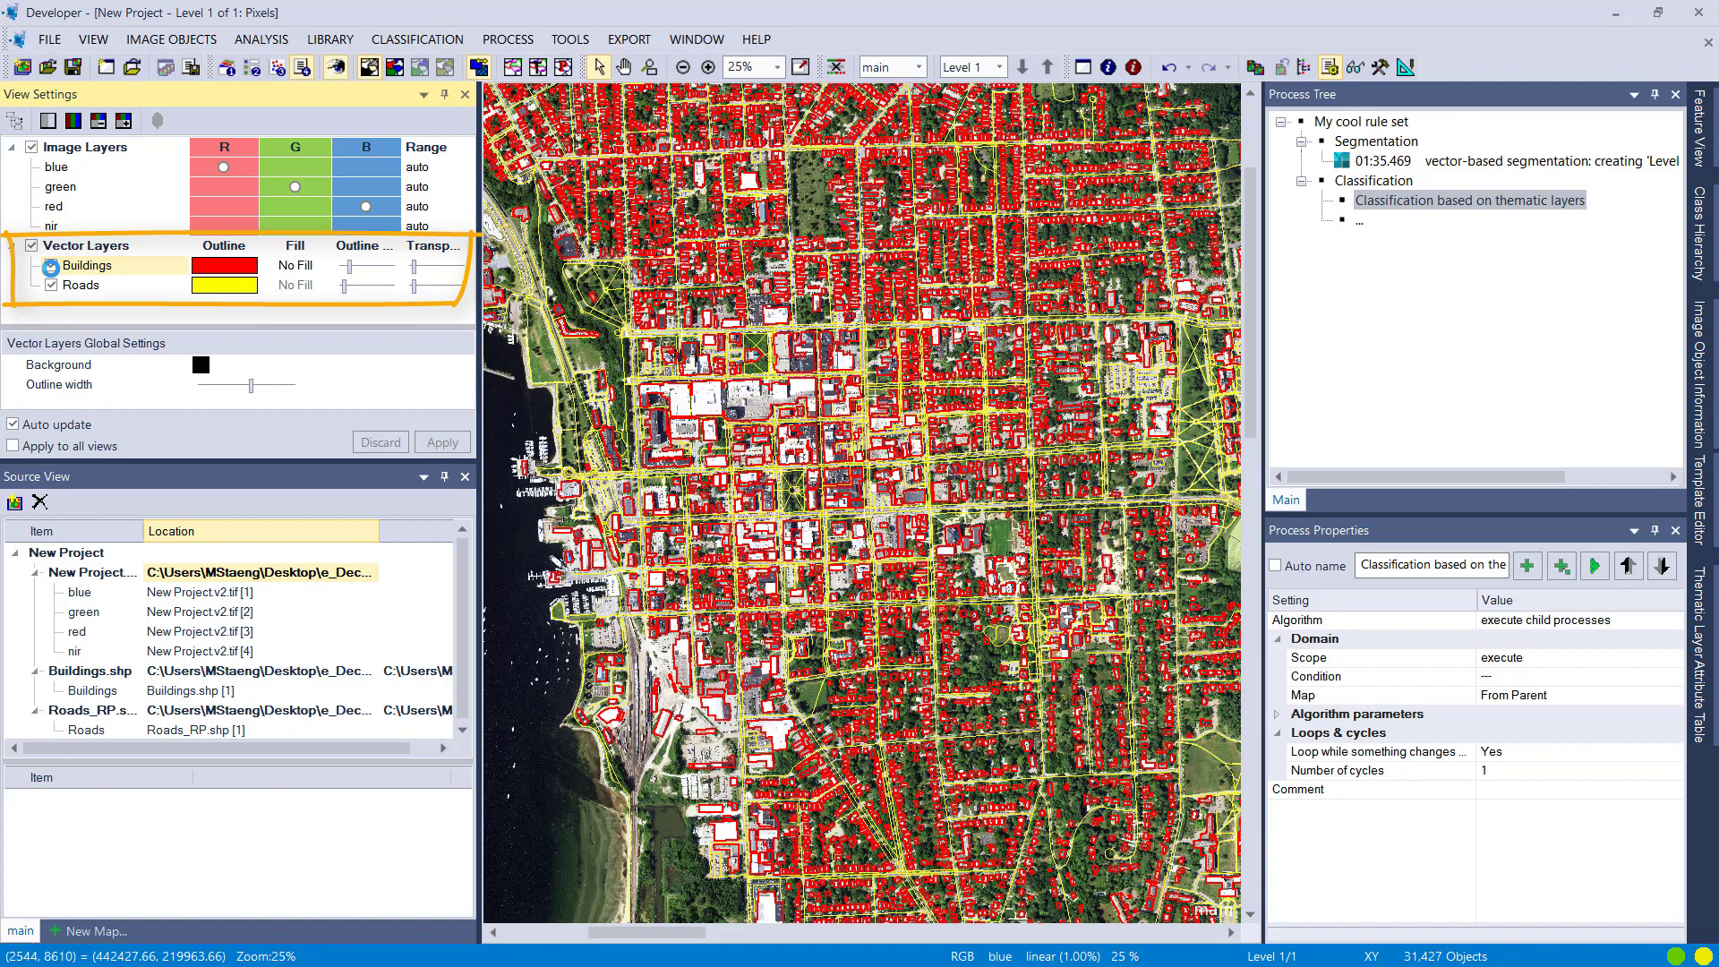
click(51, 266)
click(51, 286)
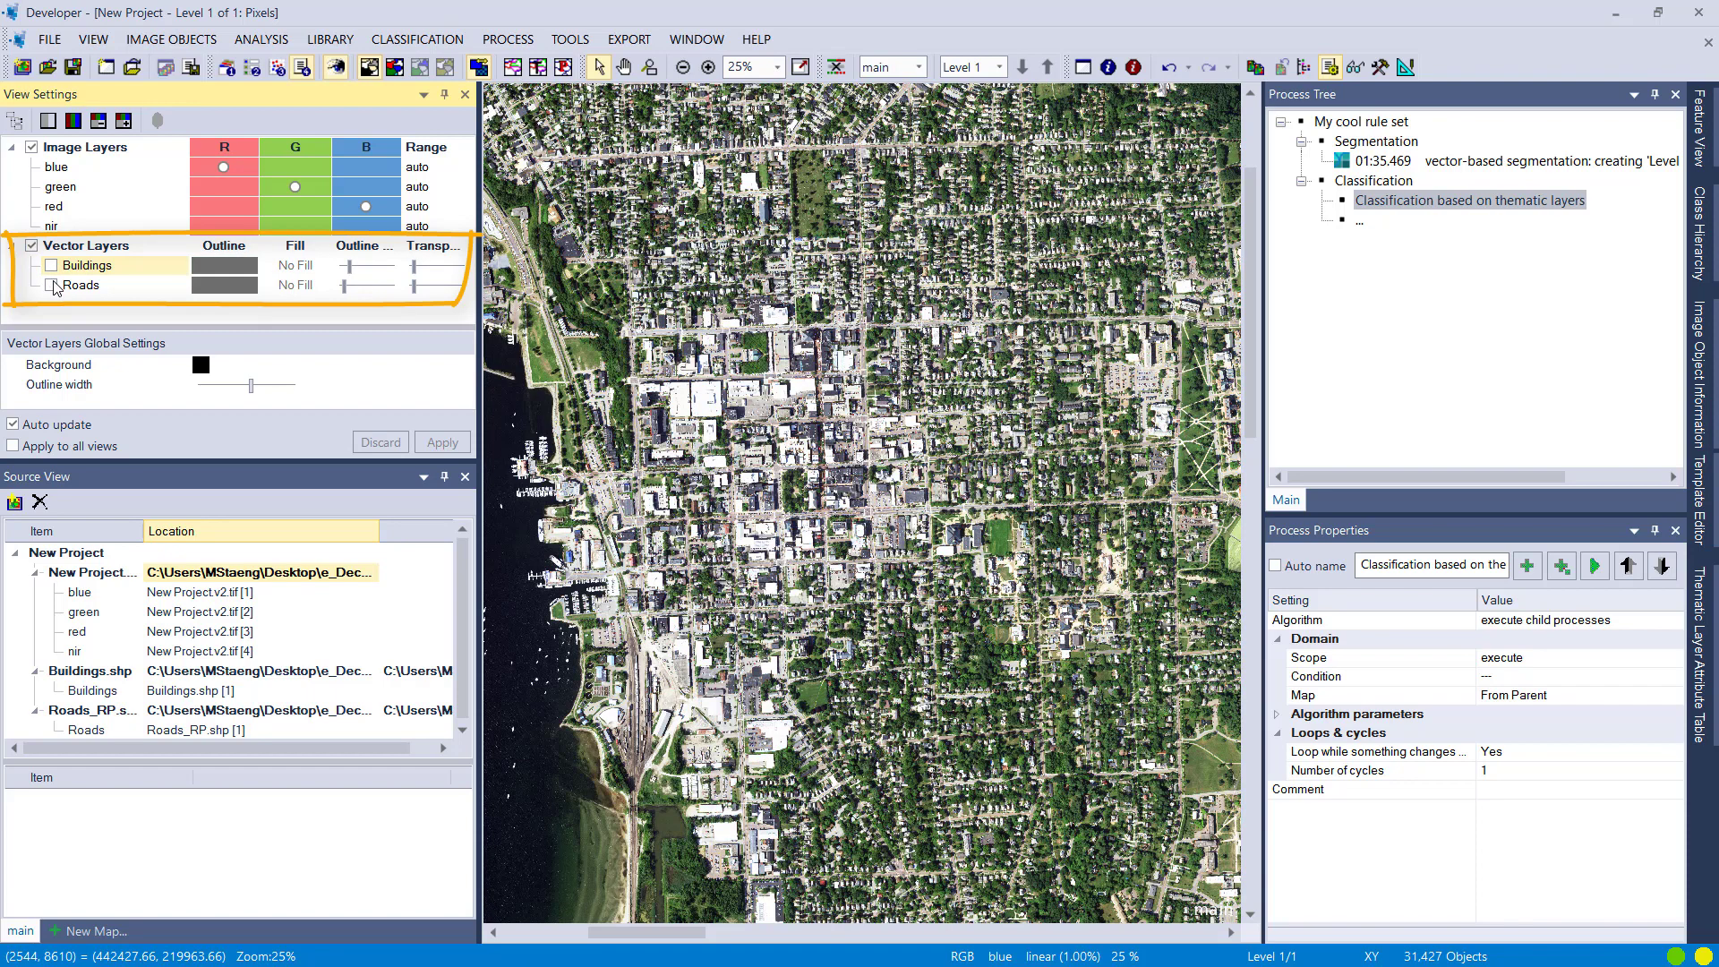
click(511, 67)
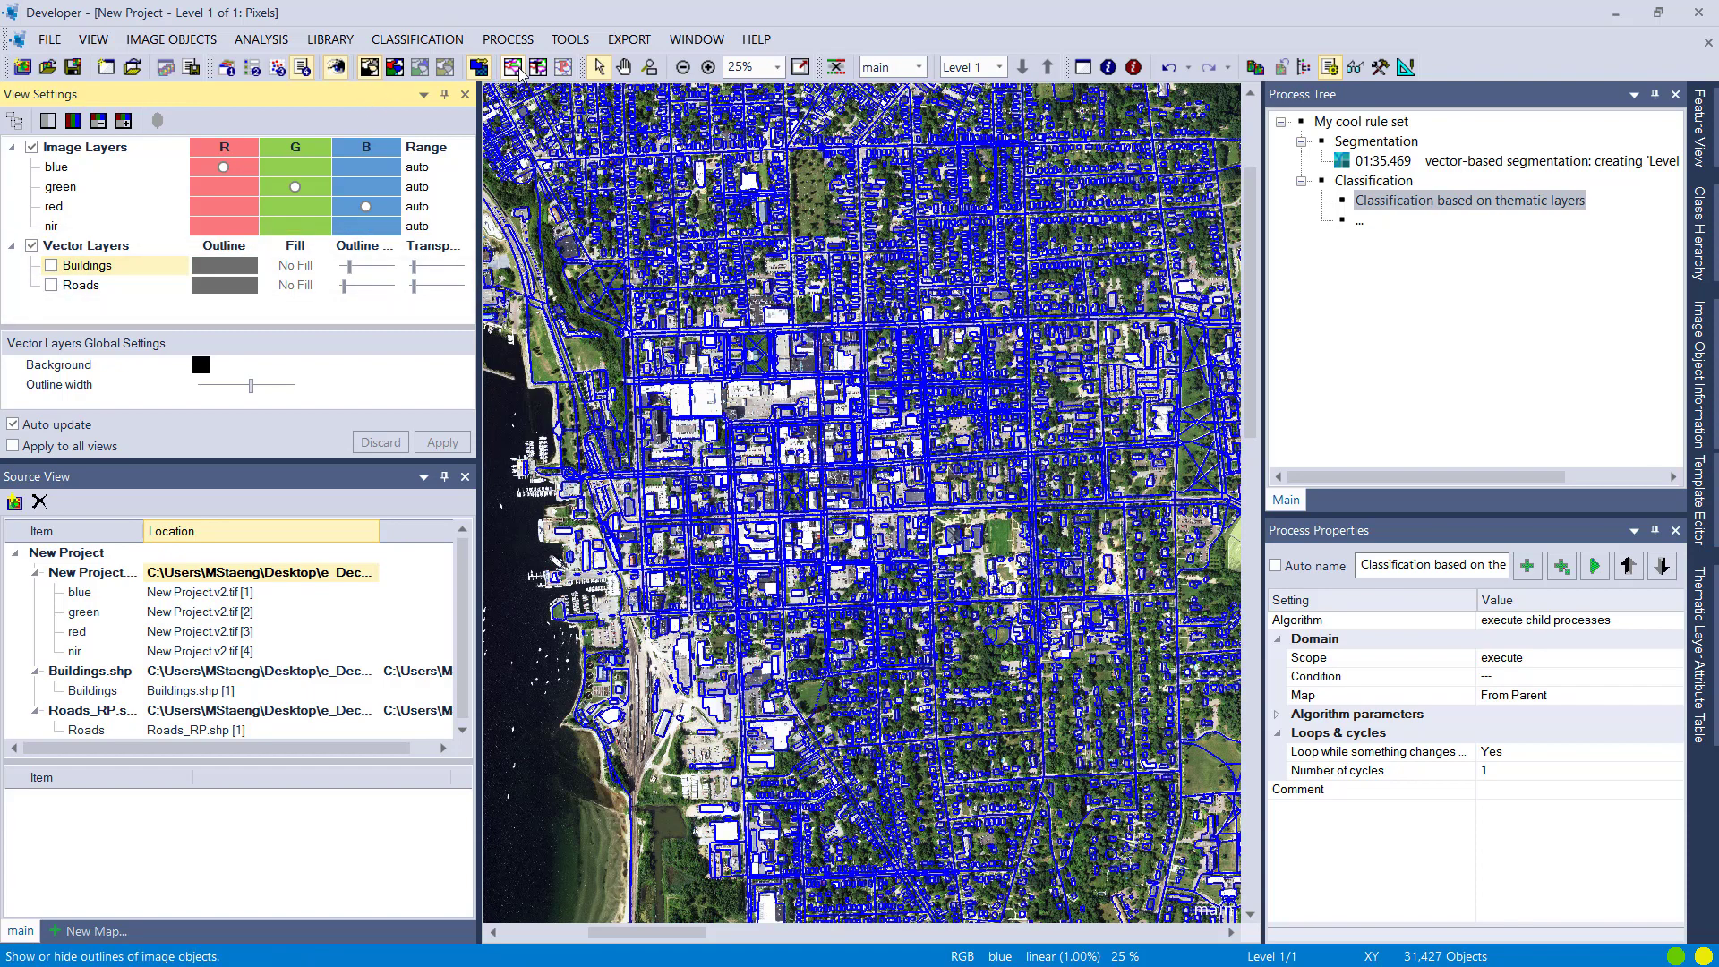
scroll(697, 407, up, 1)
click(697, 407)
scroll(697, 407, up, 3)
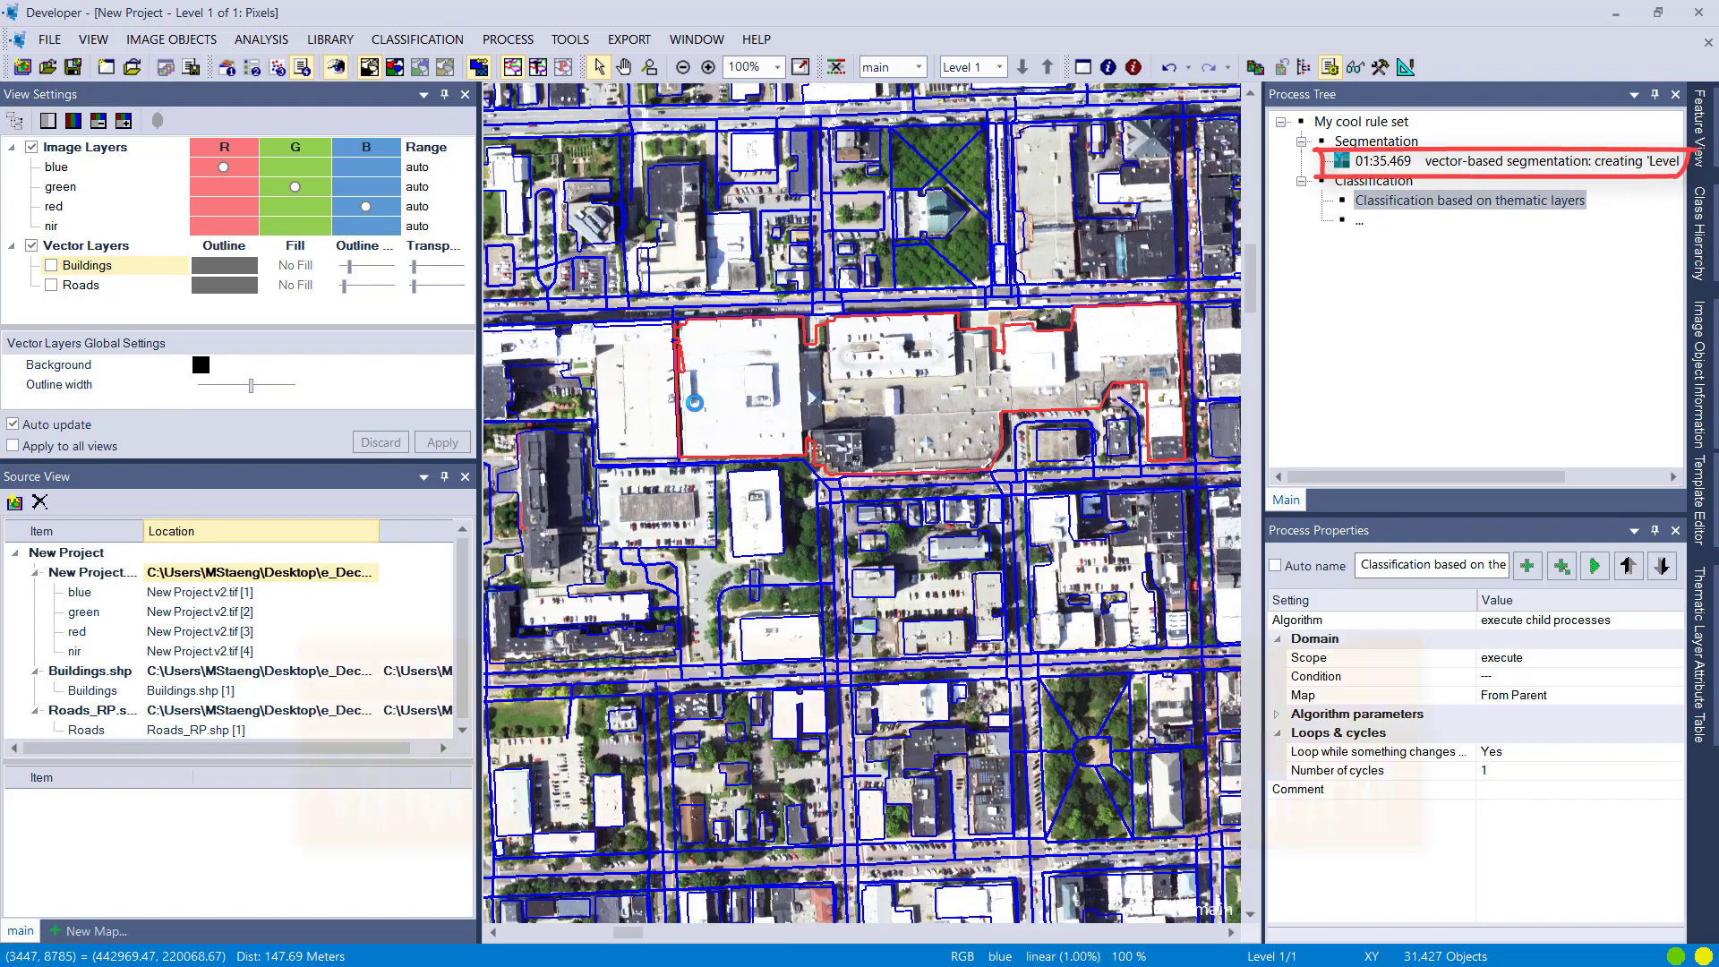
click(623, 410)
click(756, 512)
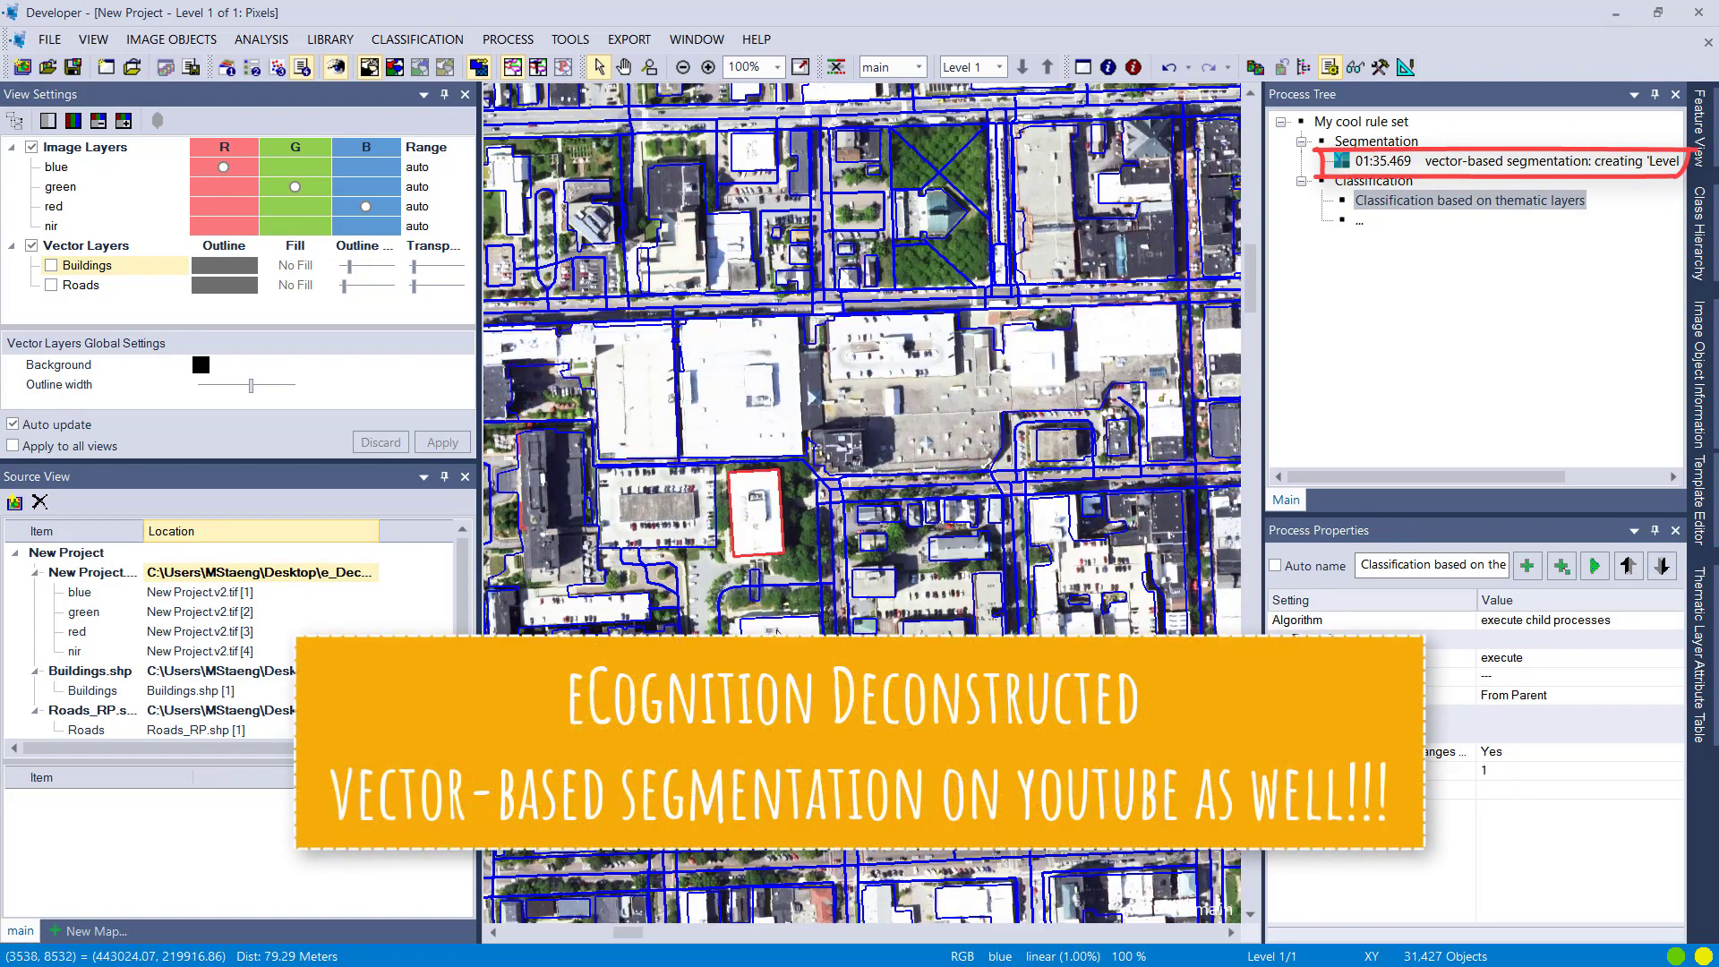
scroll(770, 520, up, 5)
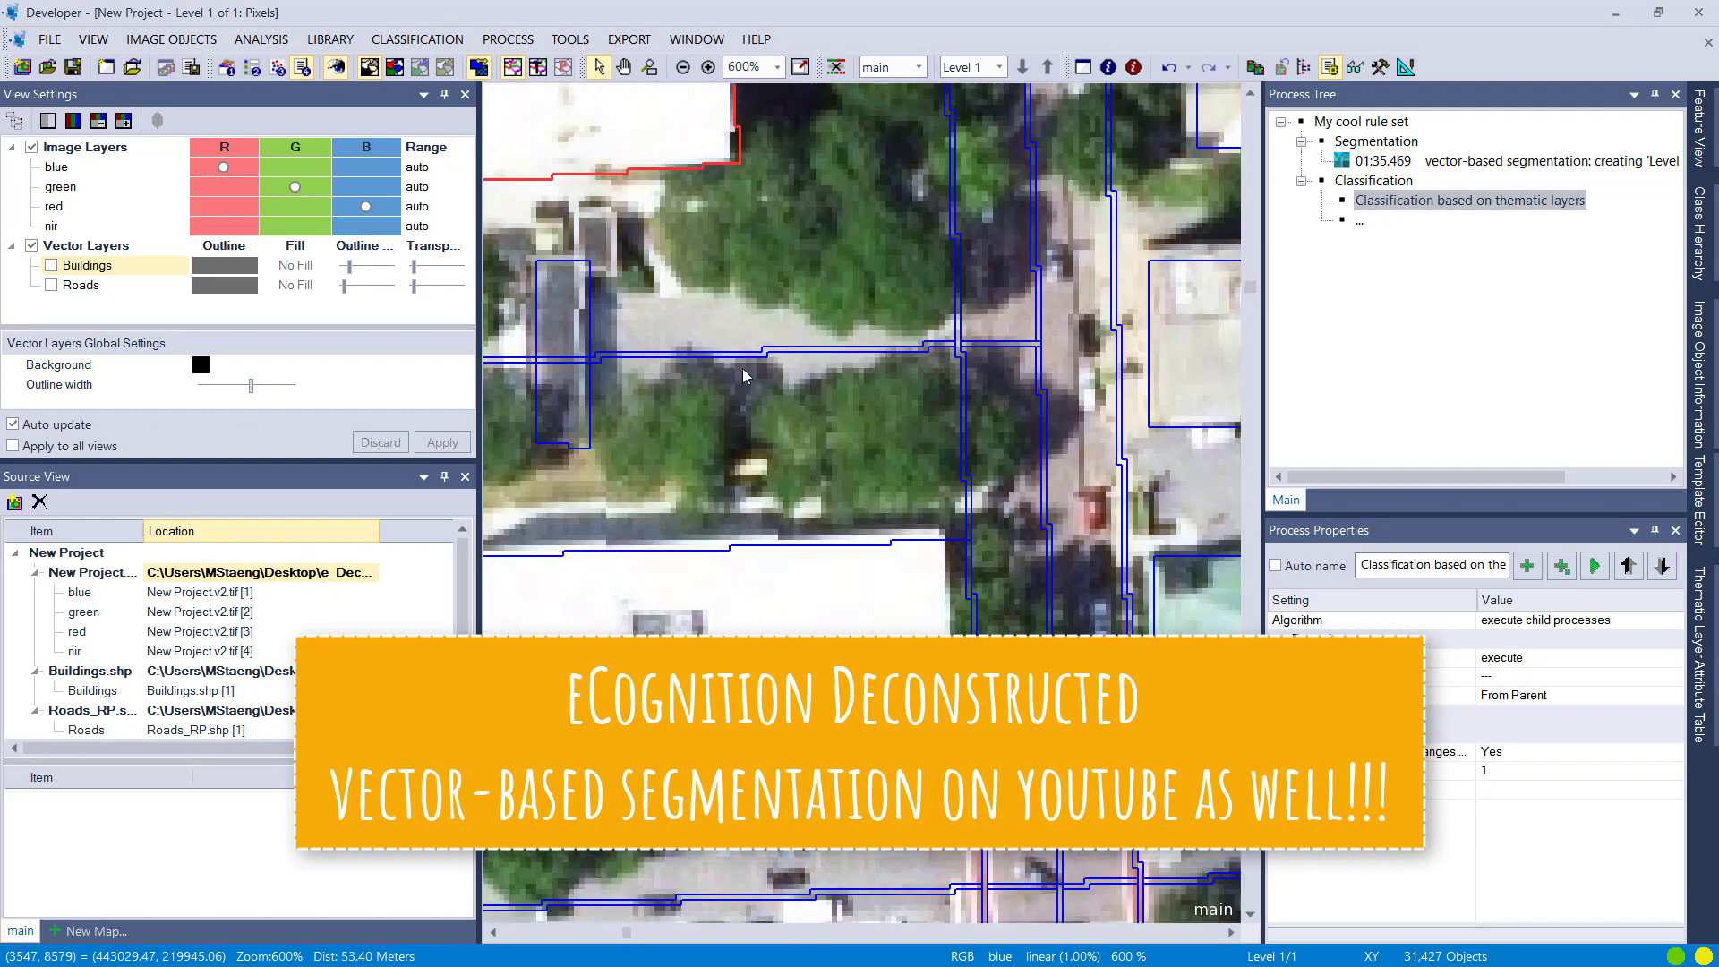
click(958, 367)
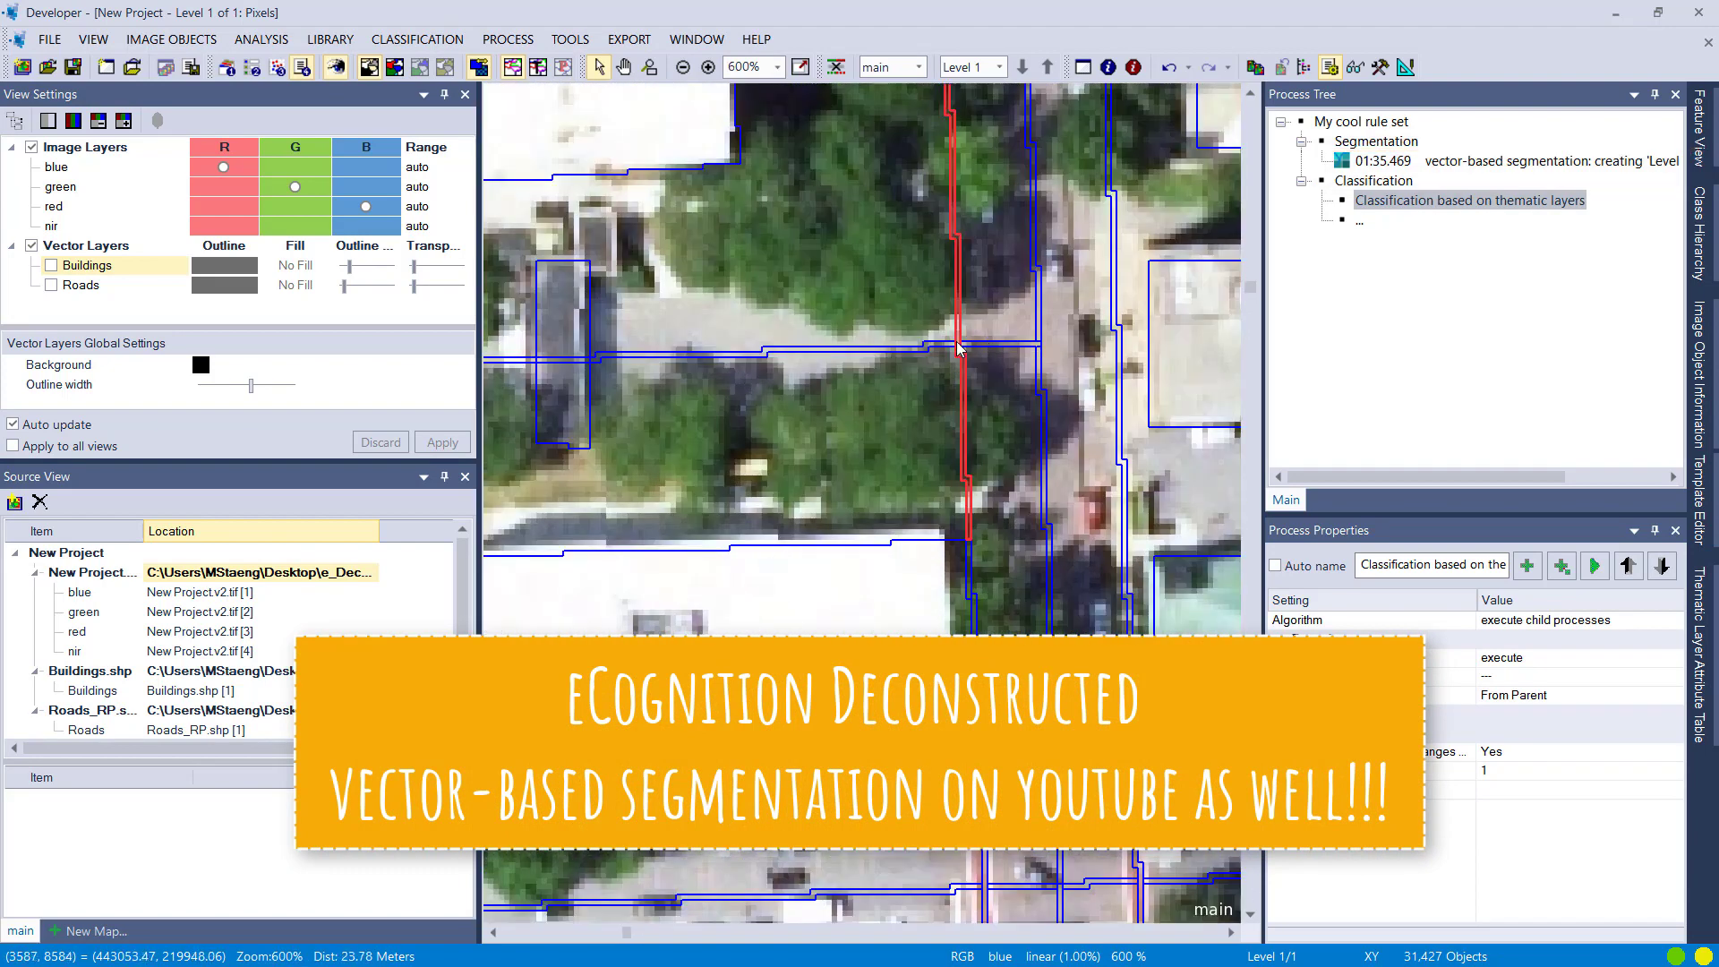
scroll(939, 400, down, 2)
scroll(939, 400, down, 6)
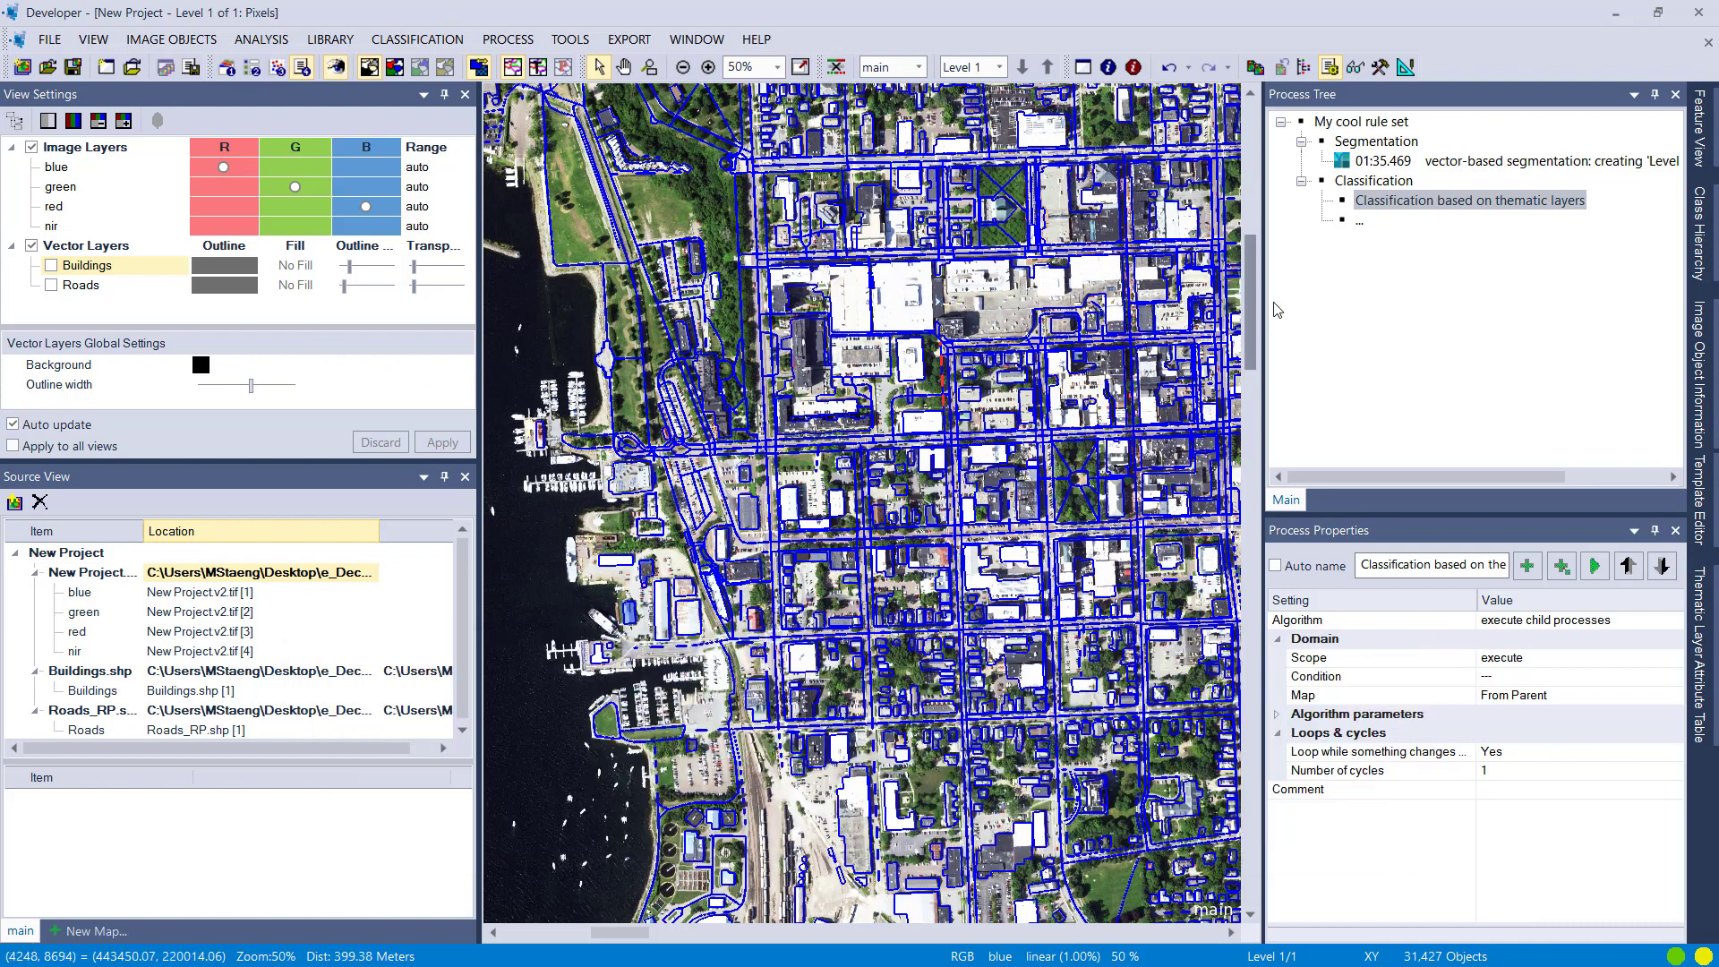
Append an 'assign class by thematic layer' process using the Buildings layer (attribute BuildingHe).
right_click(1401, 209)
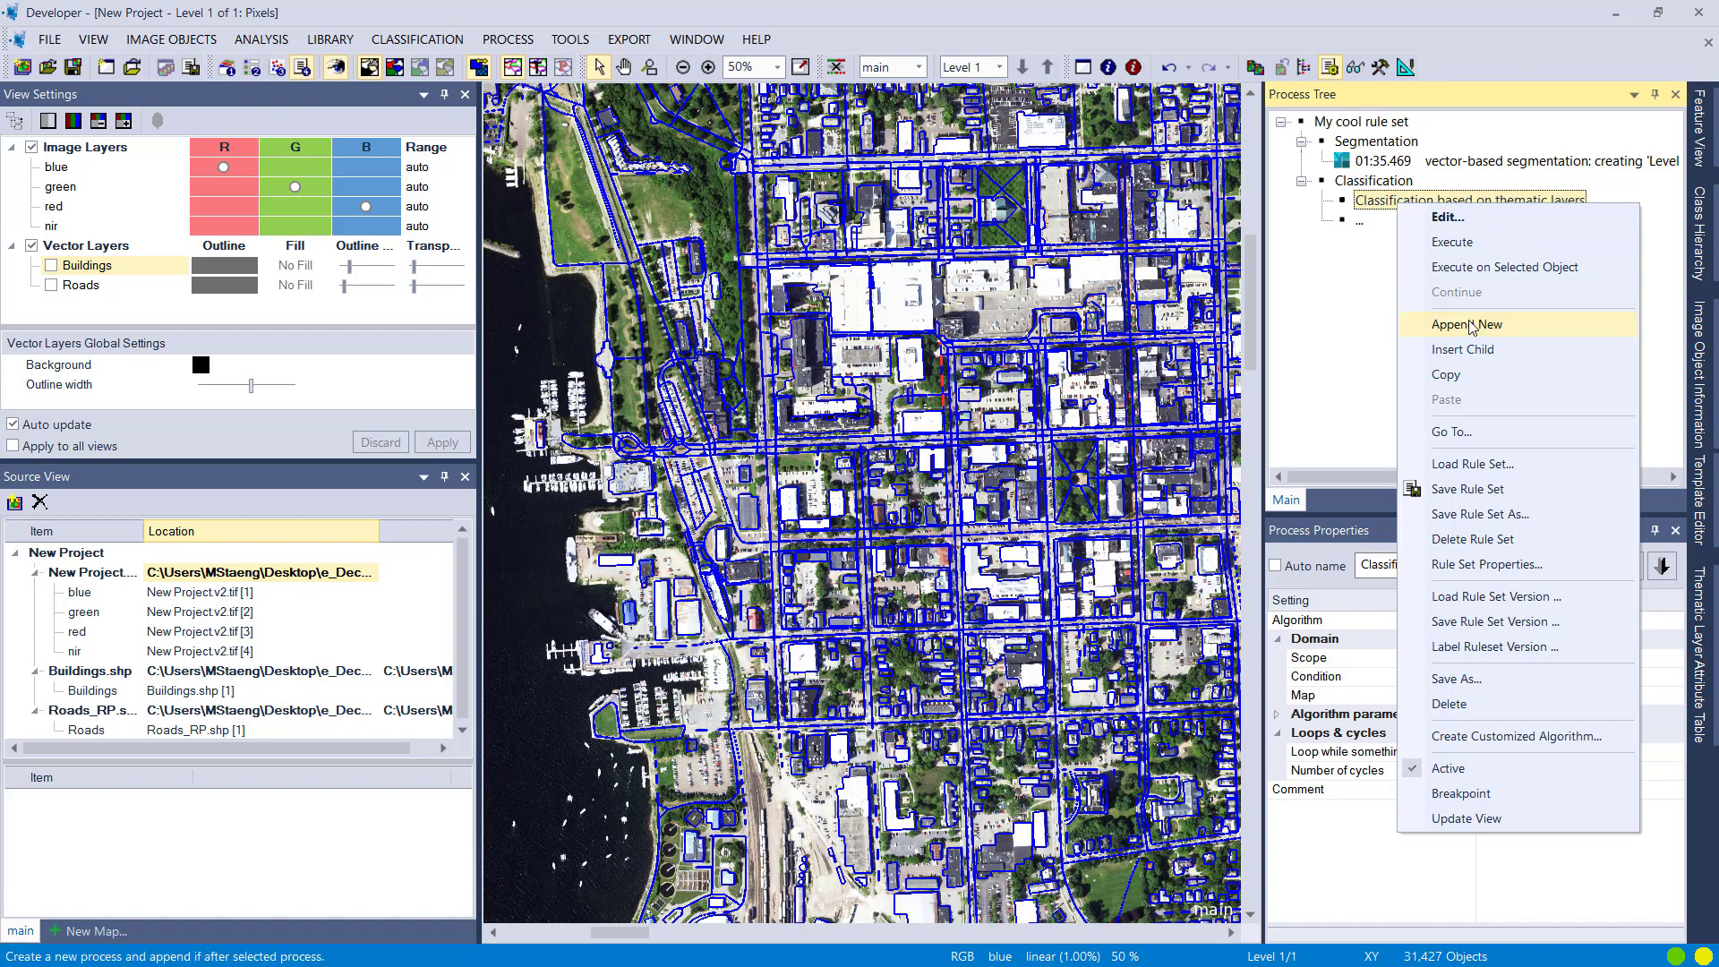
click(1463, 349)
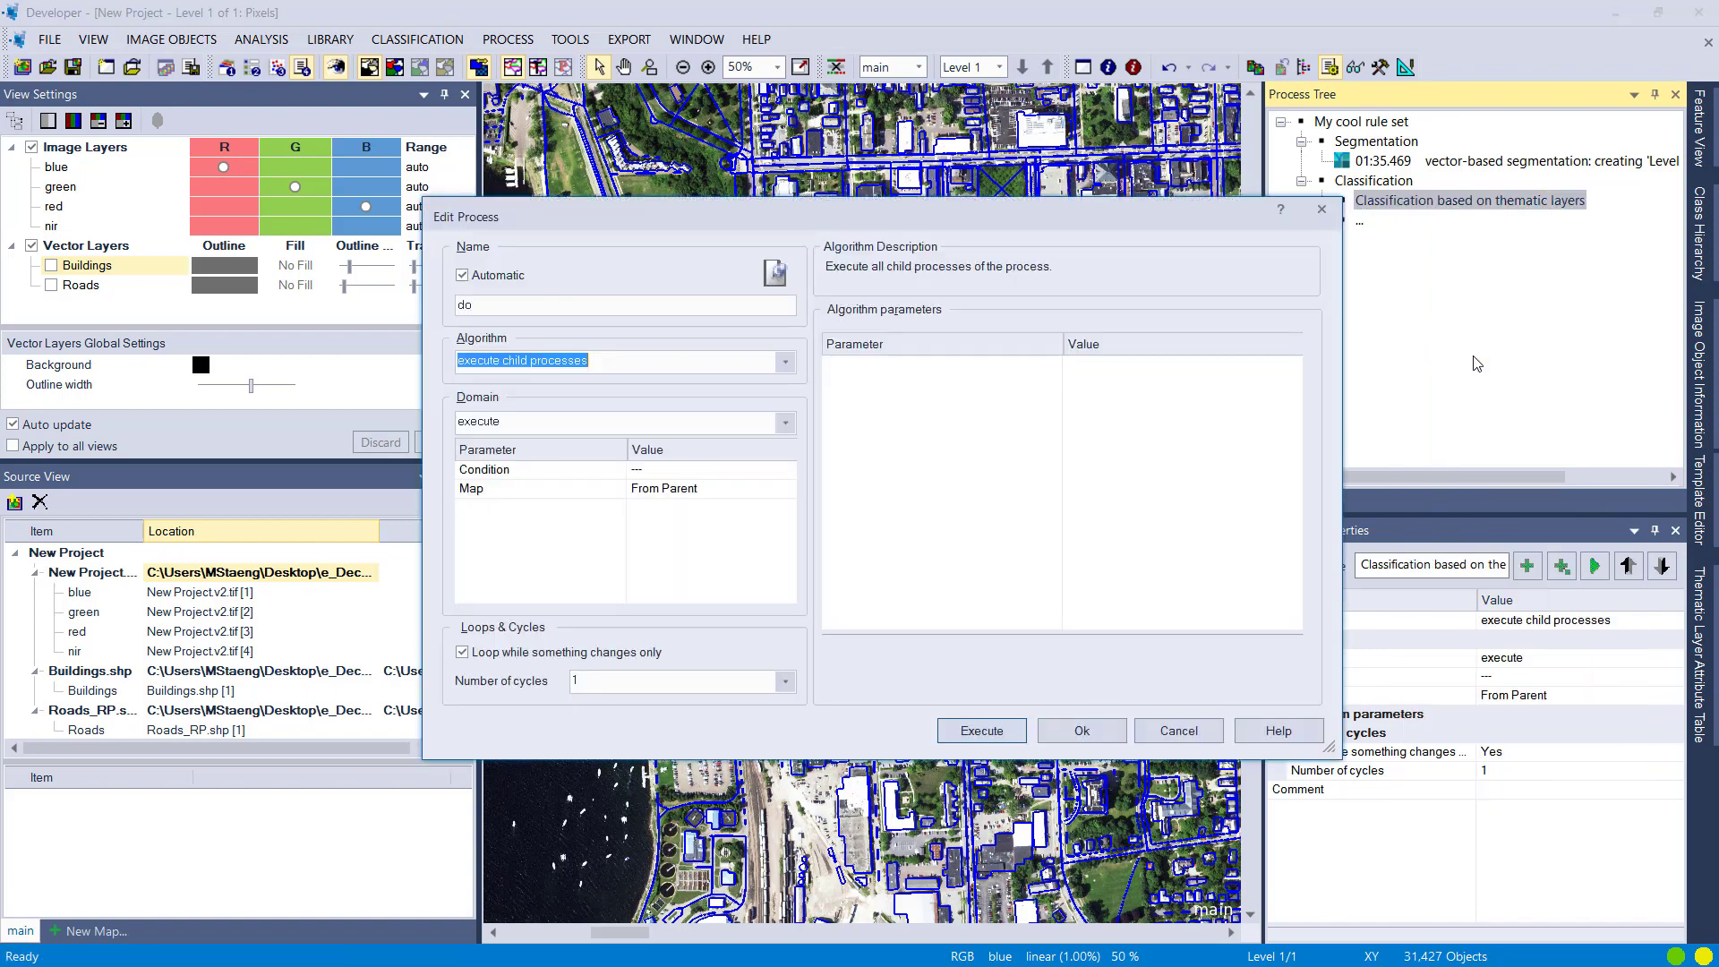
text(assign class)
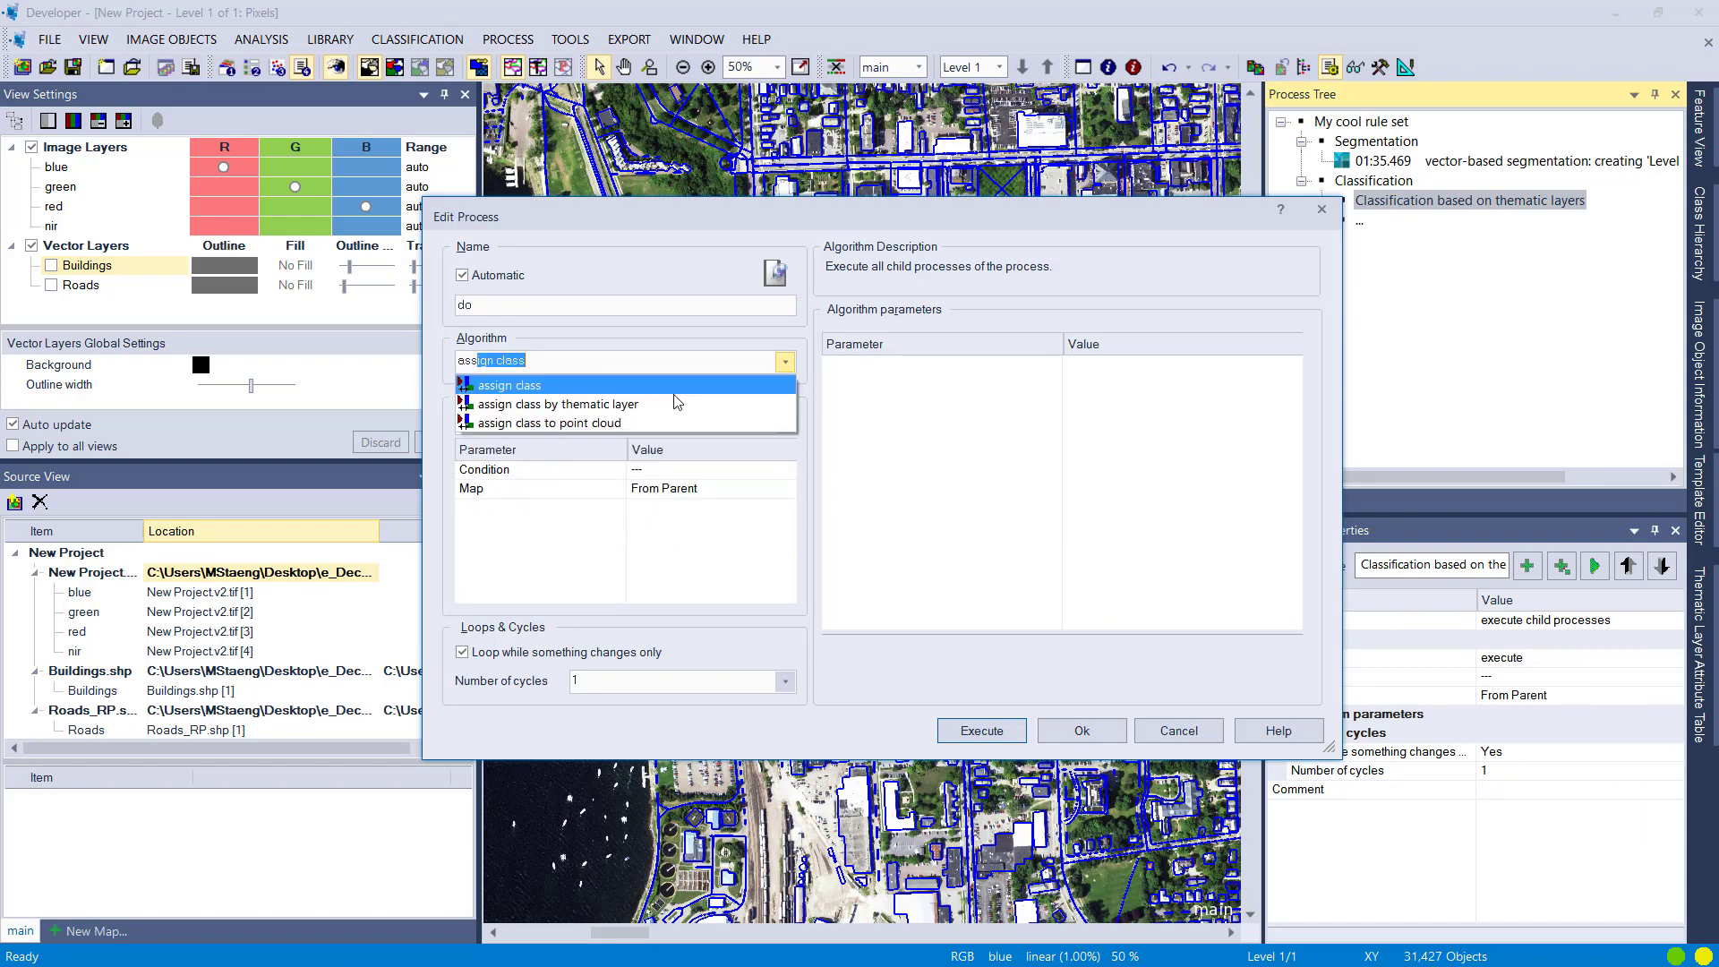
click(729, 408)
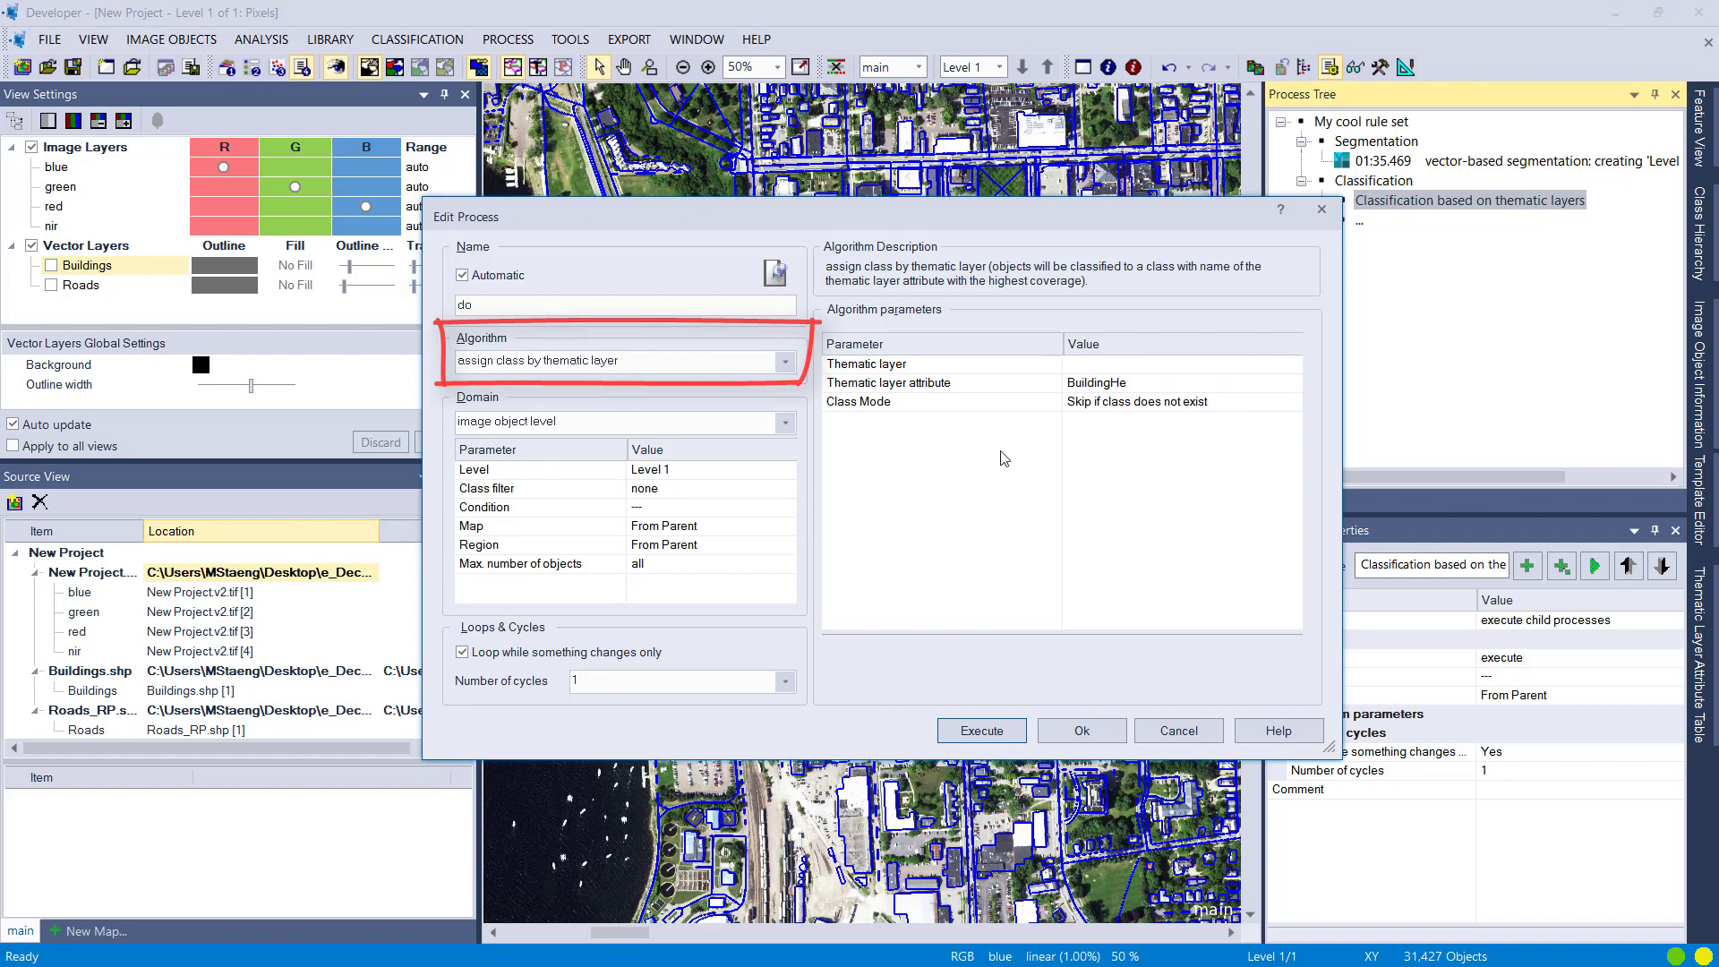
click(1191, 367)
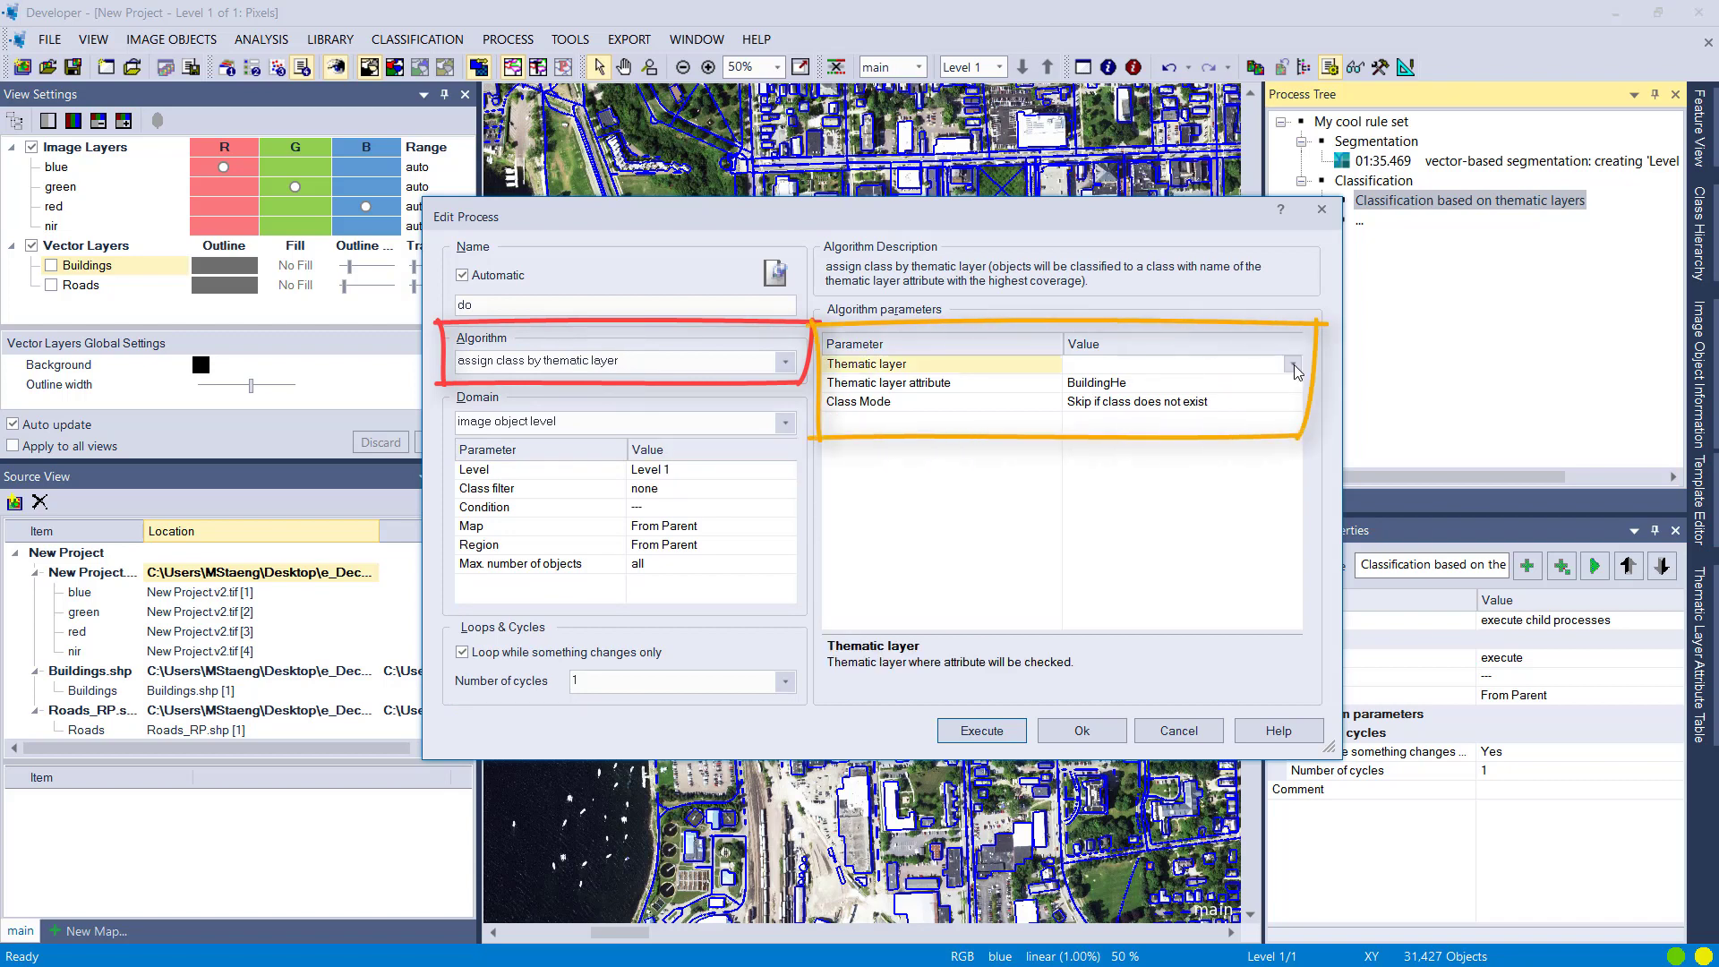
click(1293, 366)
click(1236, 388)
click(1262, 464)
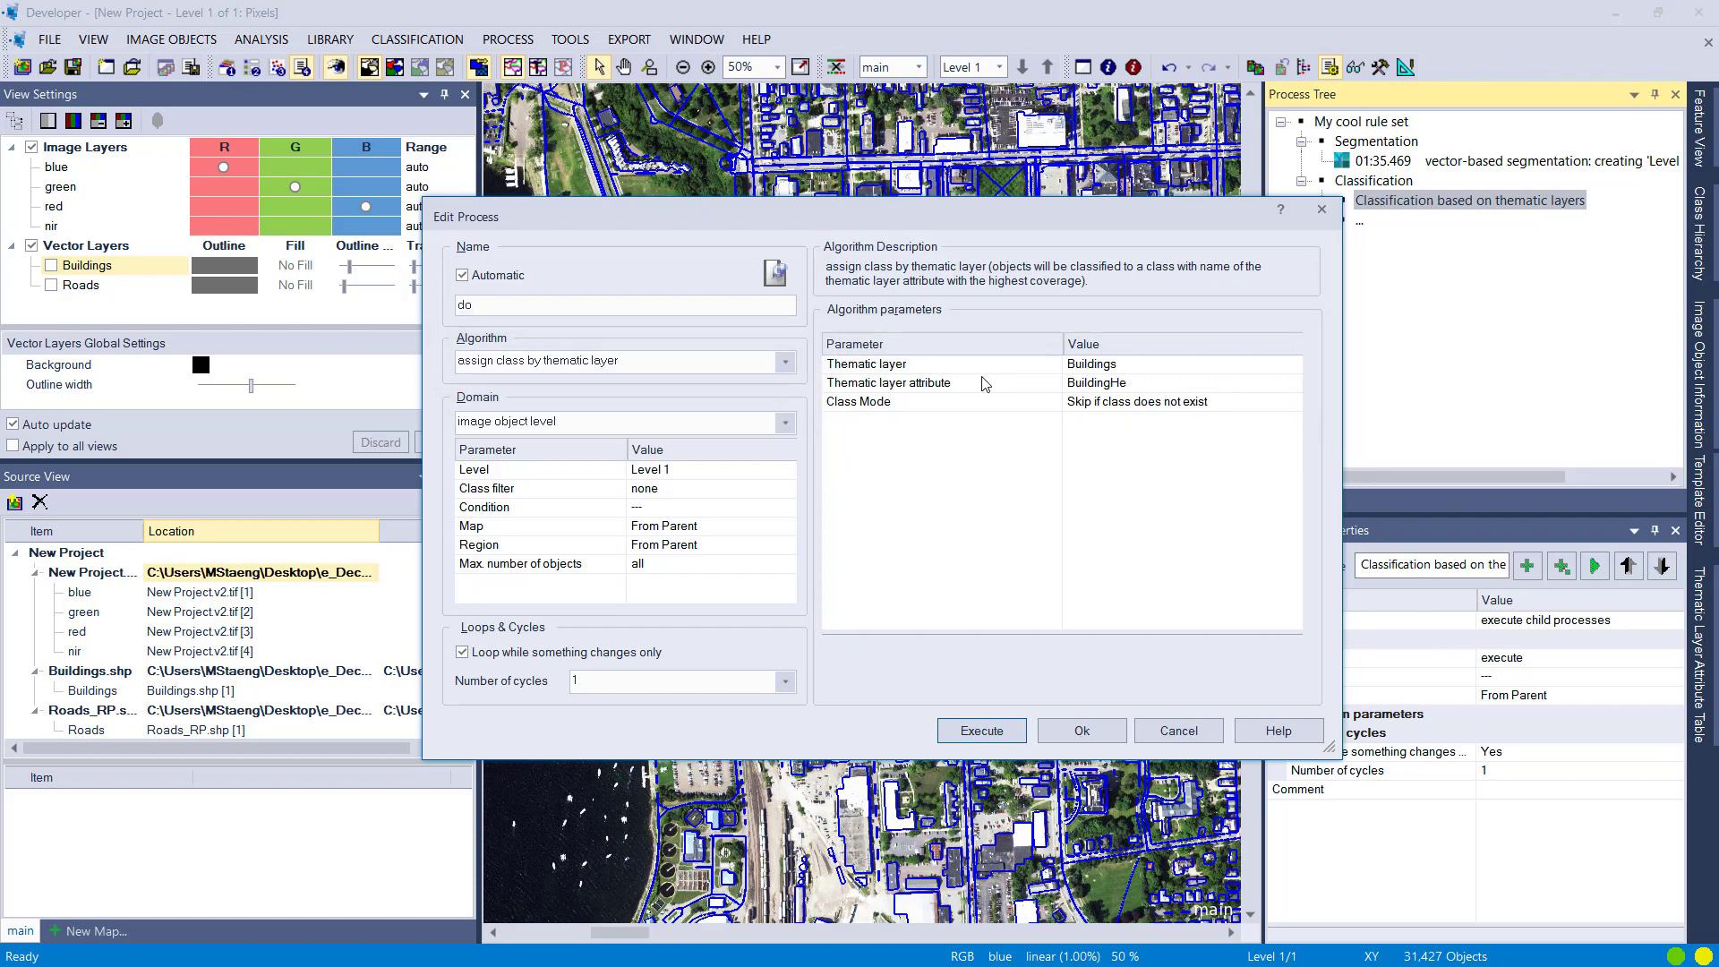
click(1079, 730)
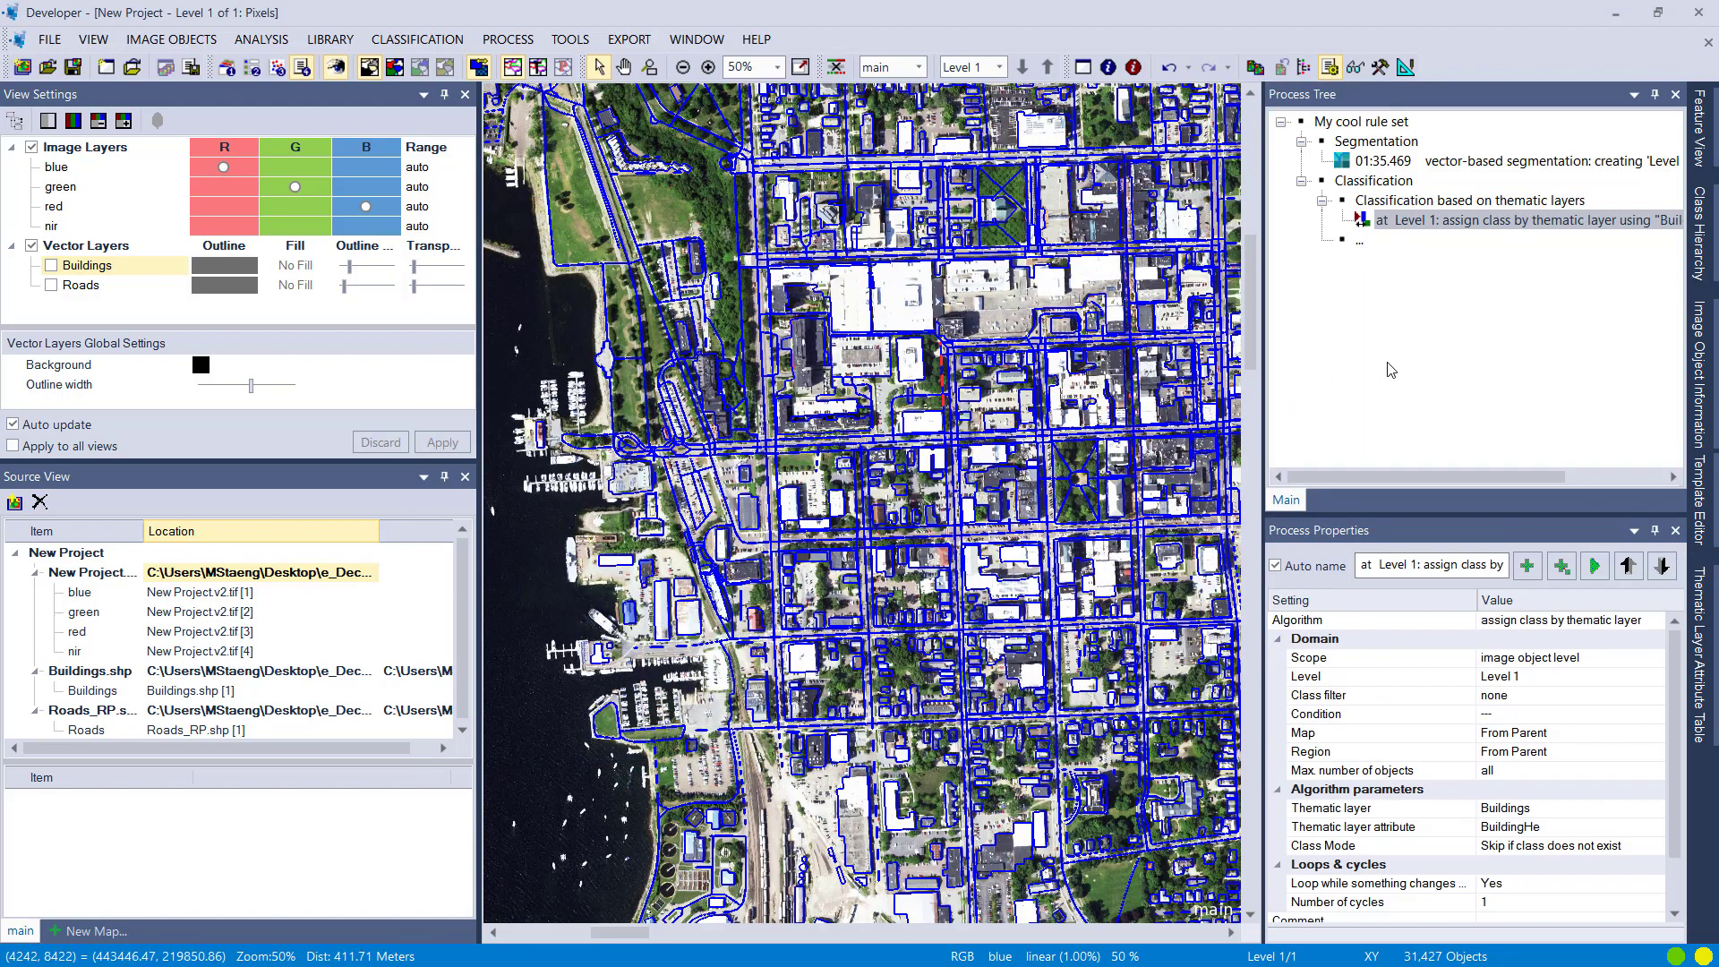
Open and dock the Thematic Layer Attribute Table, resizing panels so the map shows.
right_click(1457, 74)
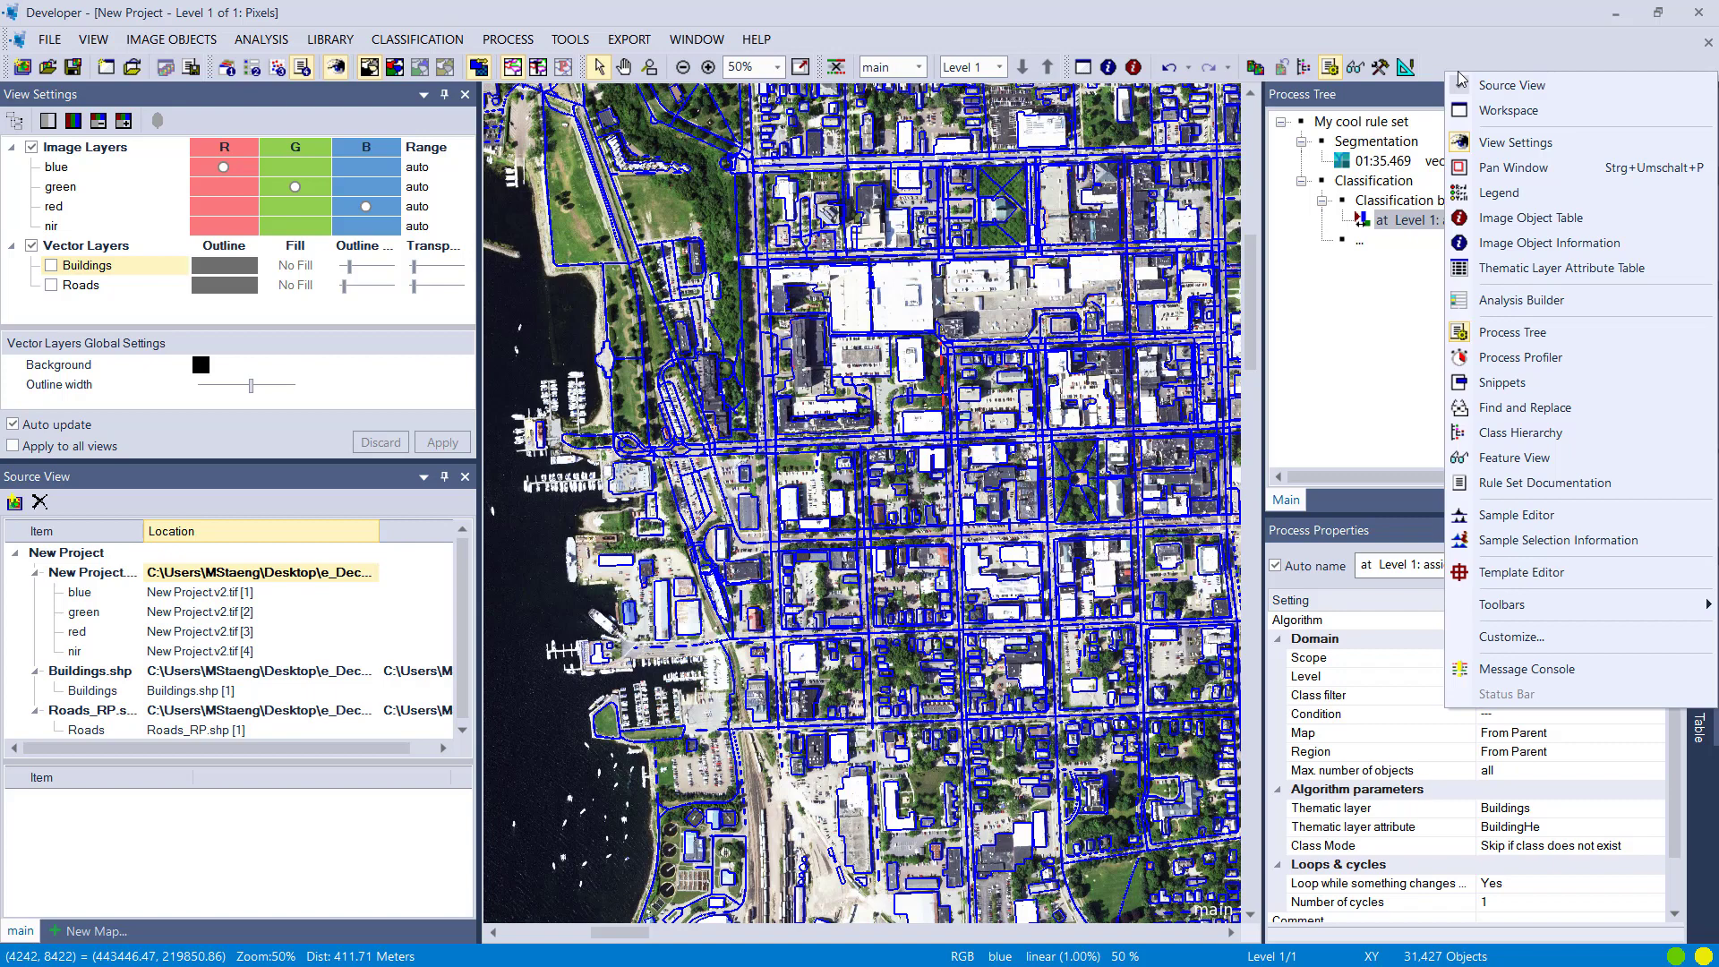
click(1513, 268)
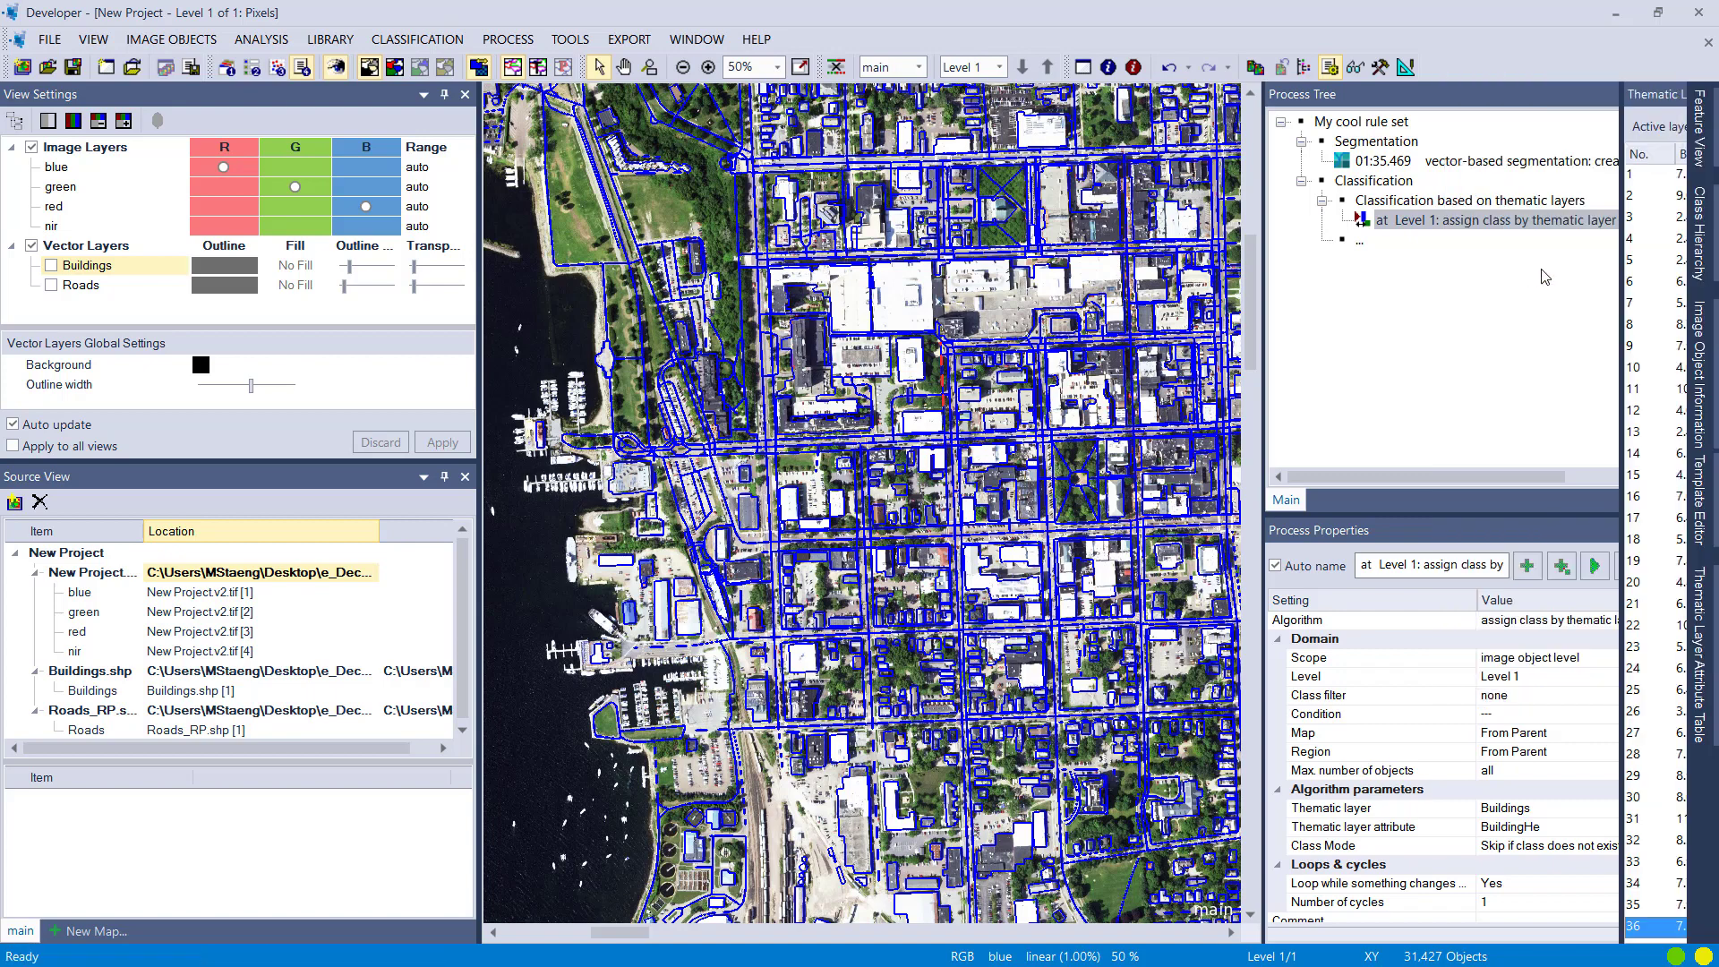
click(1618, 278)
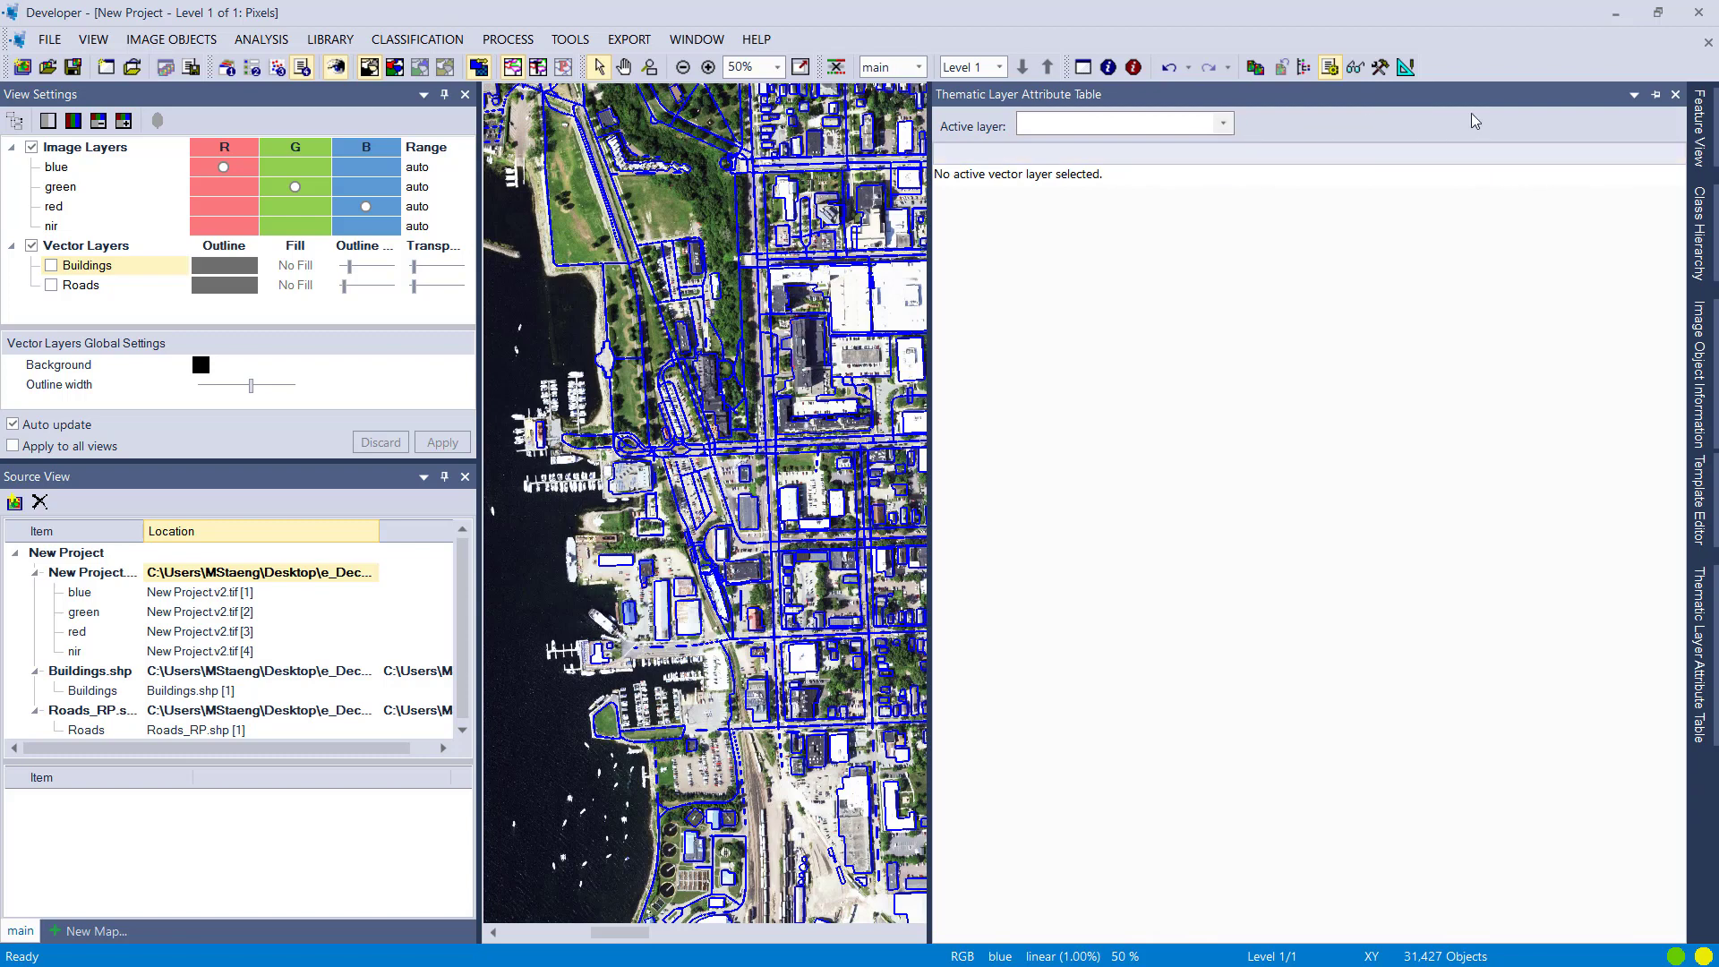
click(1654, 95)
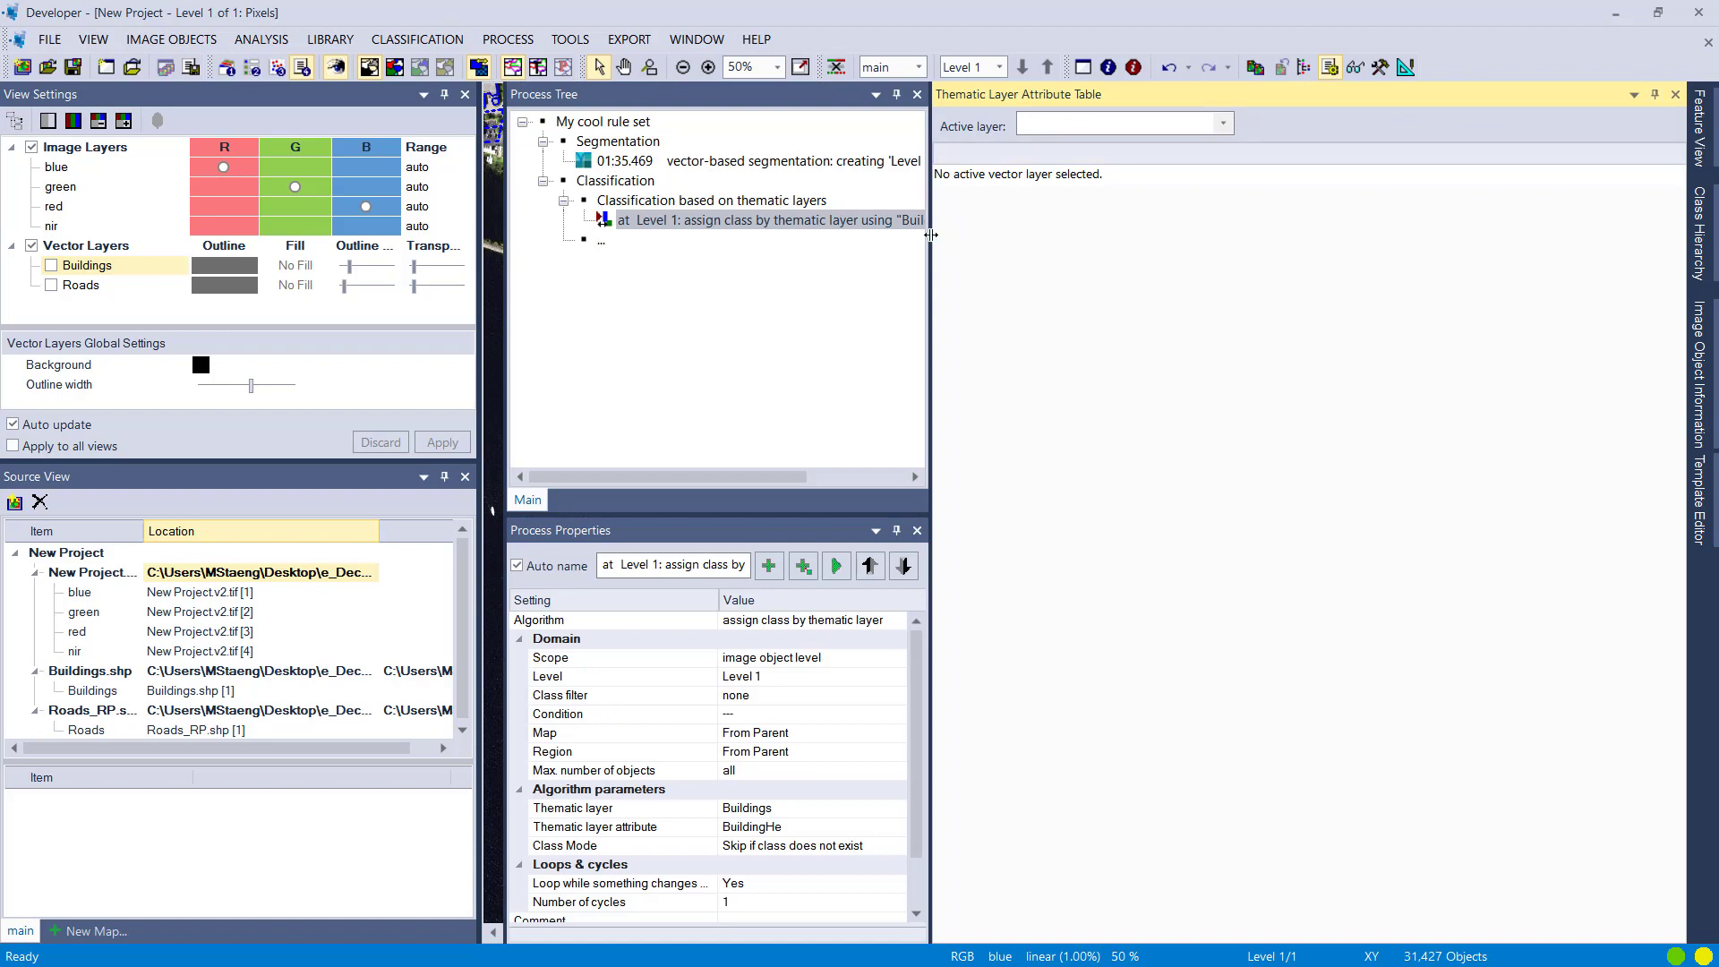
drag(931, 235, 1334, 283)
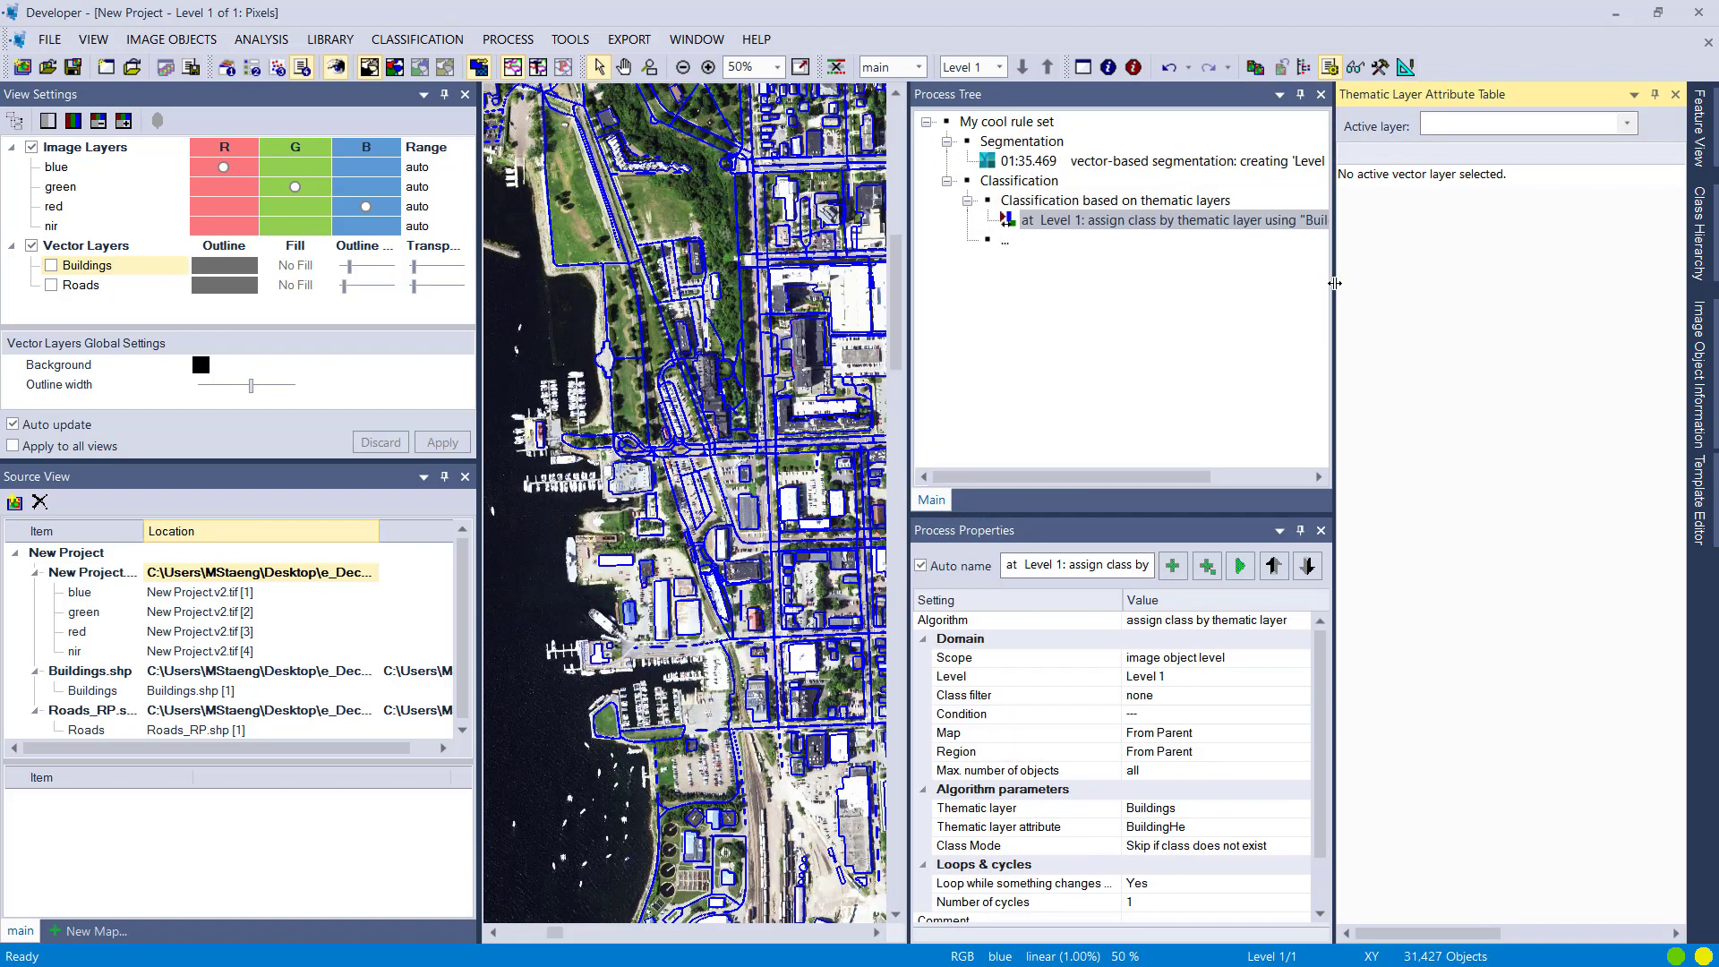
Show the Buildings vector layer, inspect its Height_cla column, and set the table to Auto Hide.
click(63, 267)
click(51, 265)
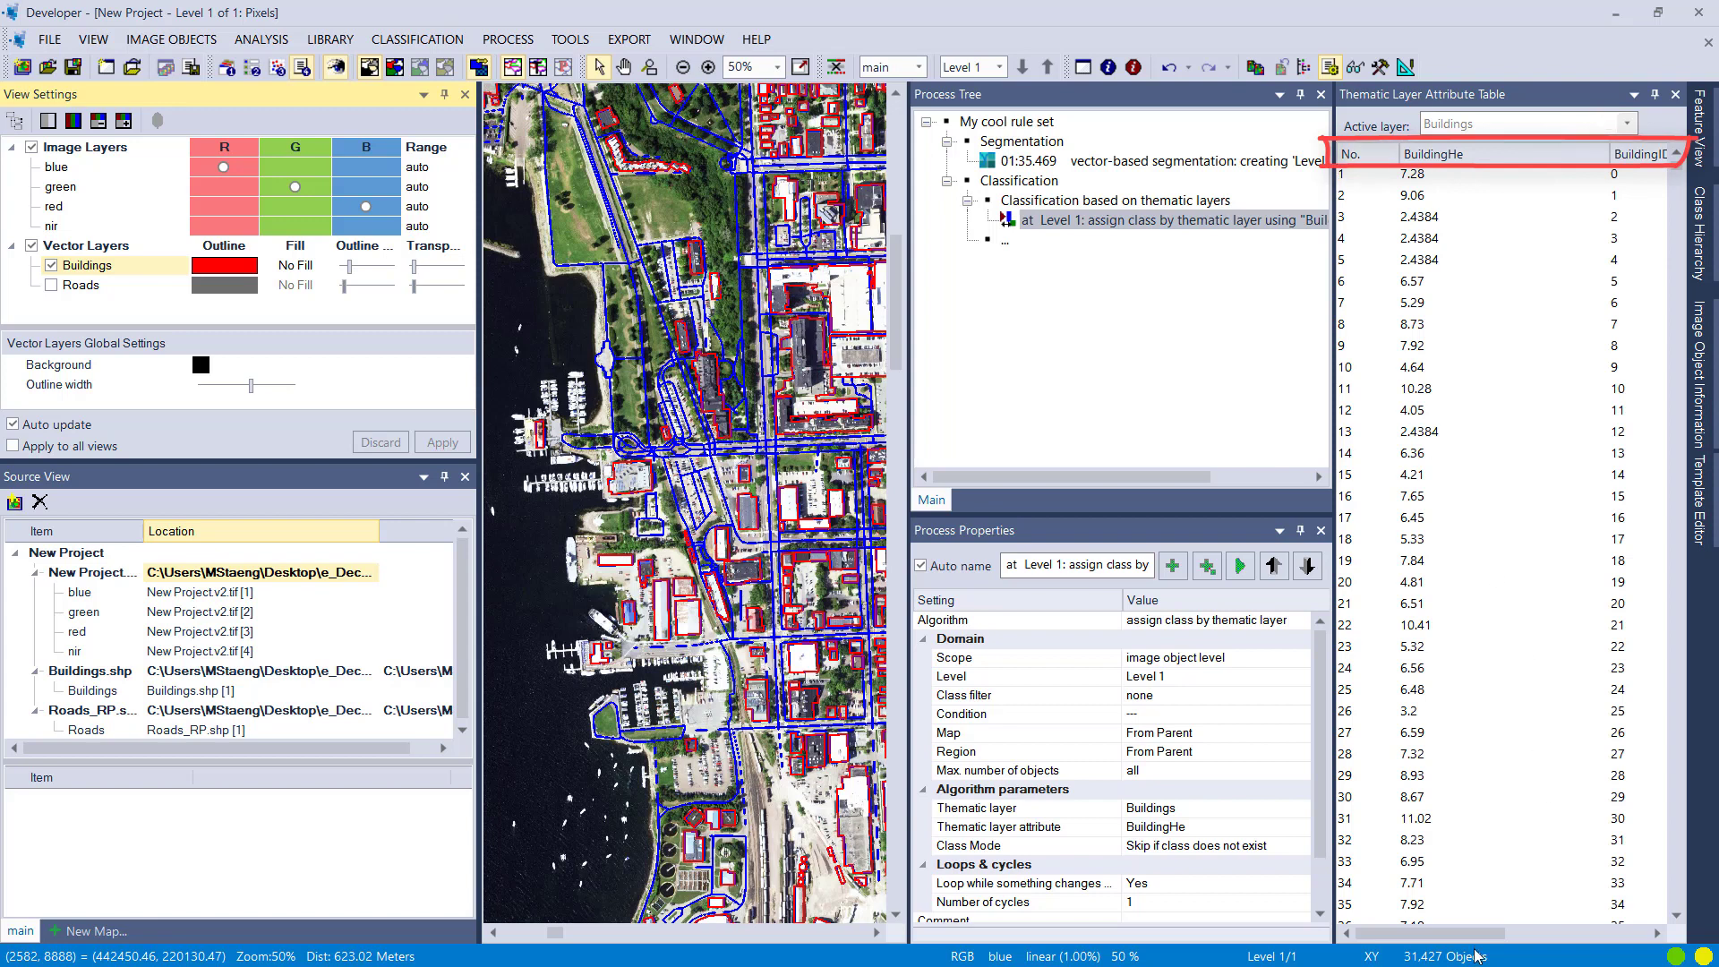
drag(1465, 945, 1599, 944)
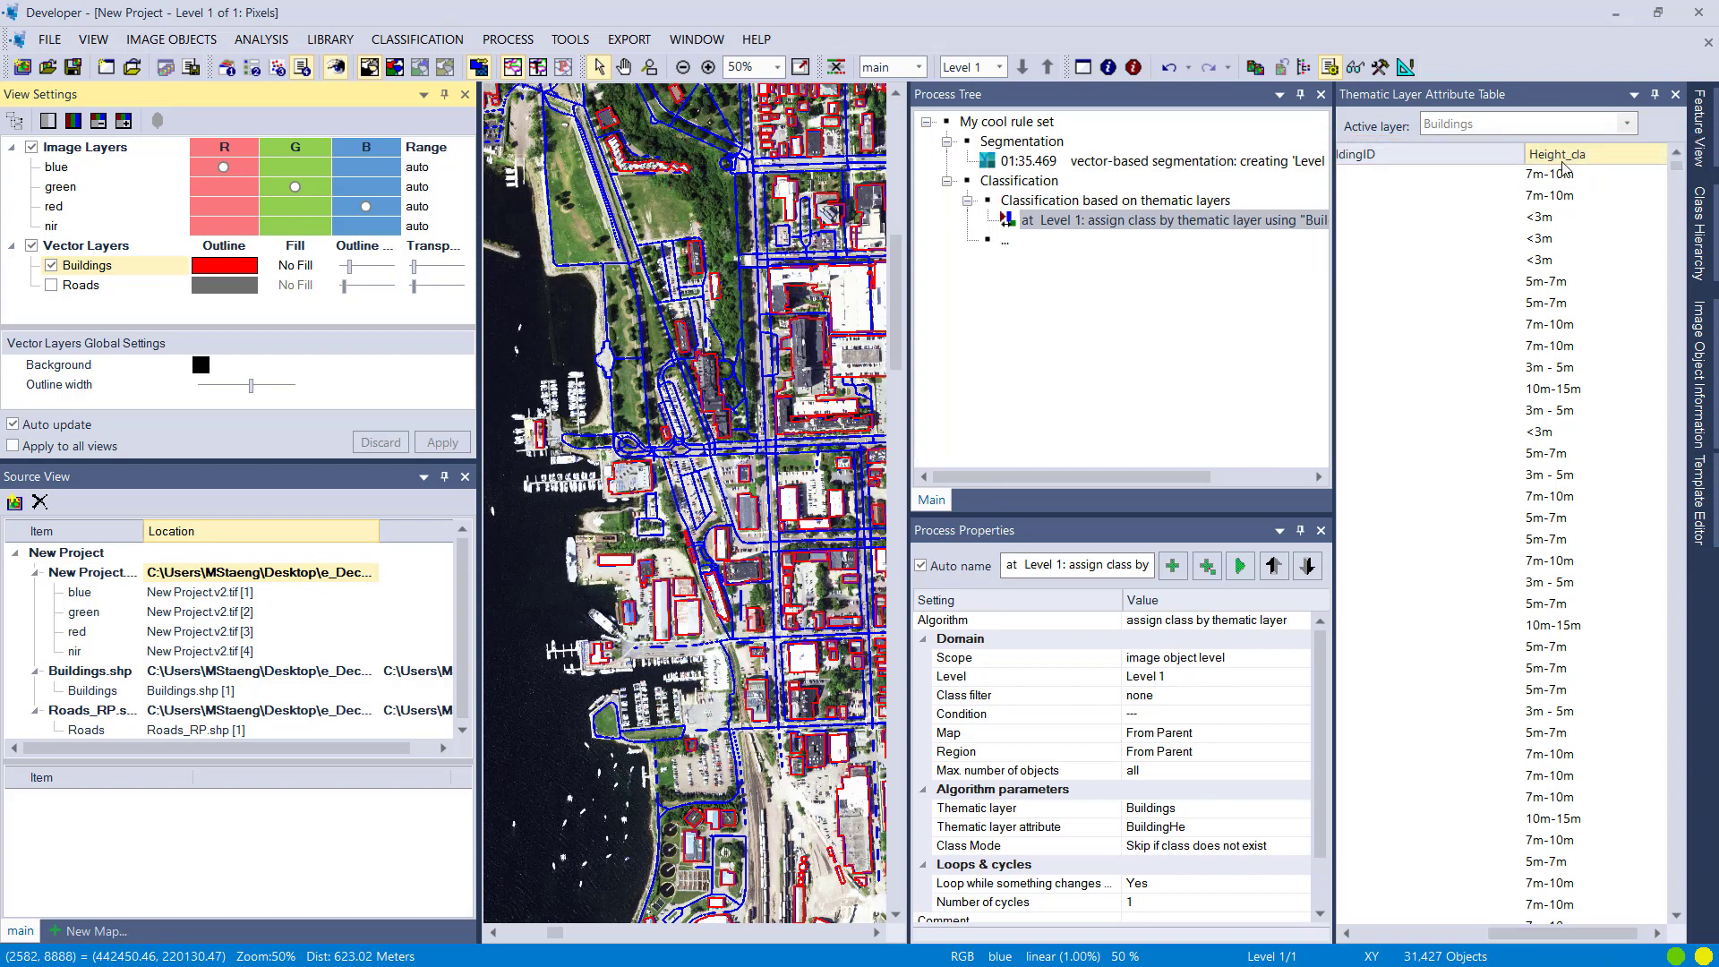
click(1655, 96)
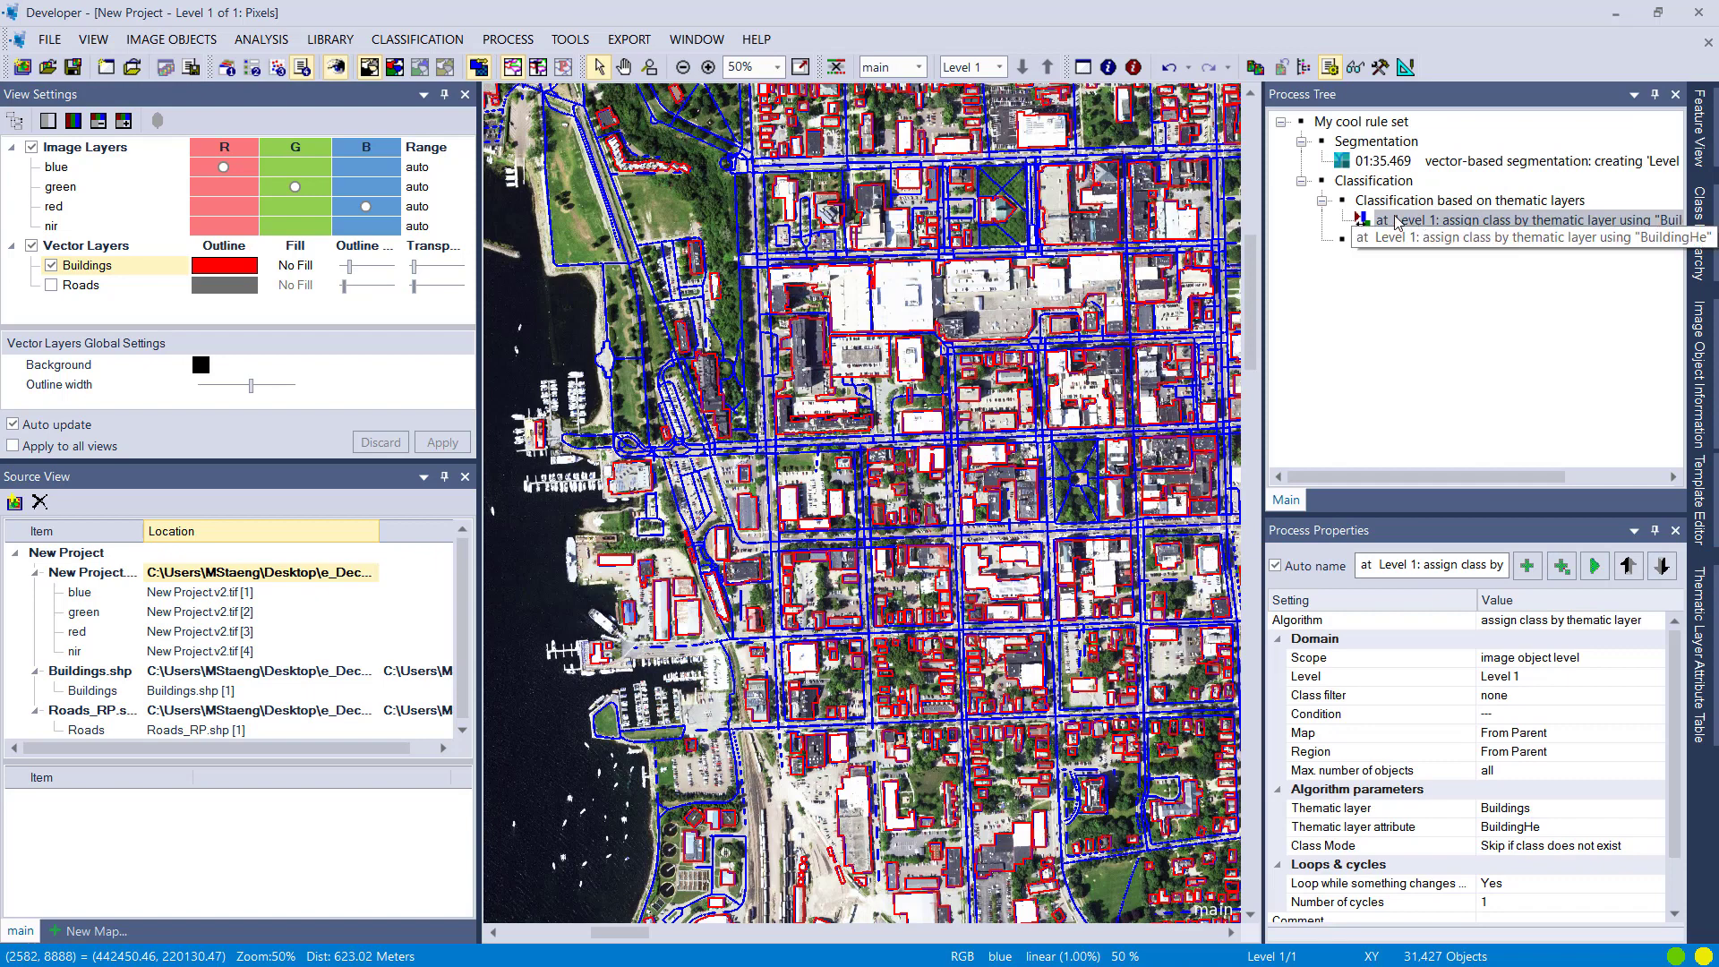
Change the assign-class process's thematic layer attribute from BuildingHe to Height_cla.
right_click(1394, 224)
click(1412, 235)
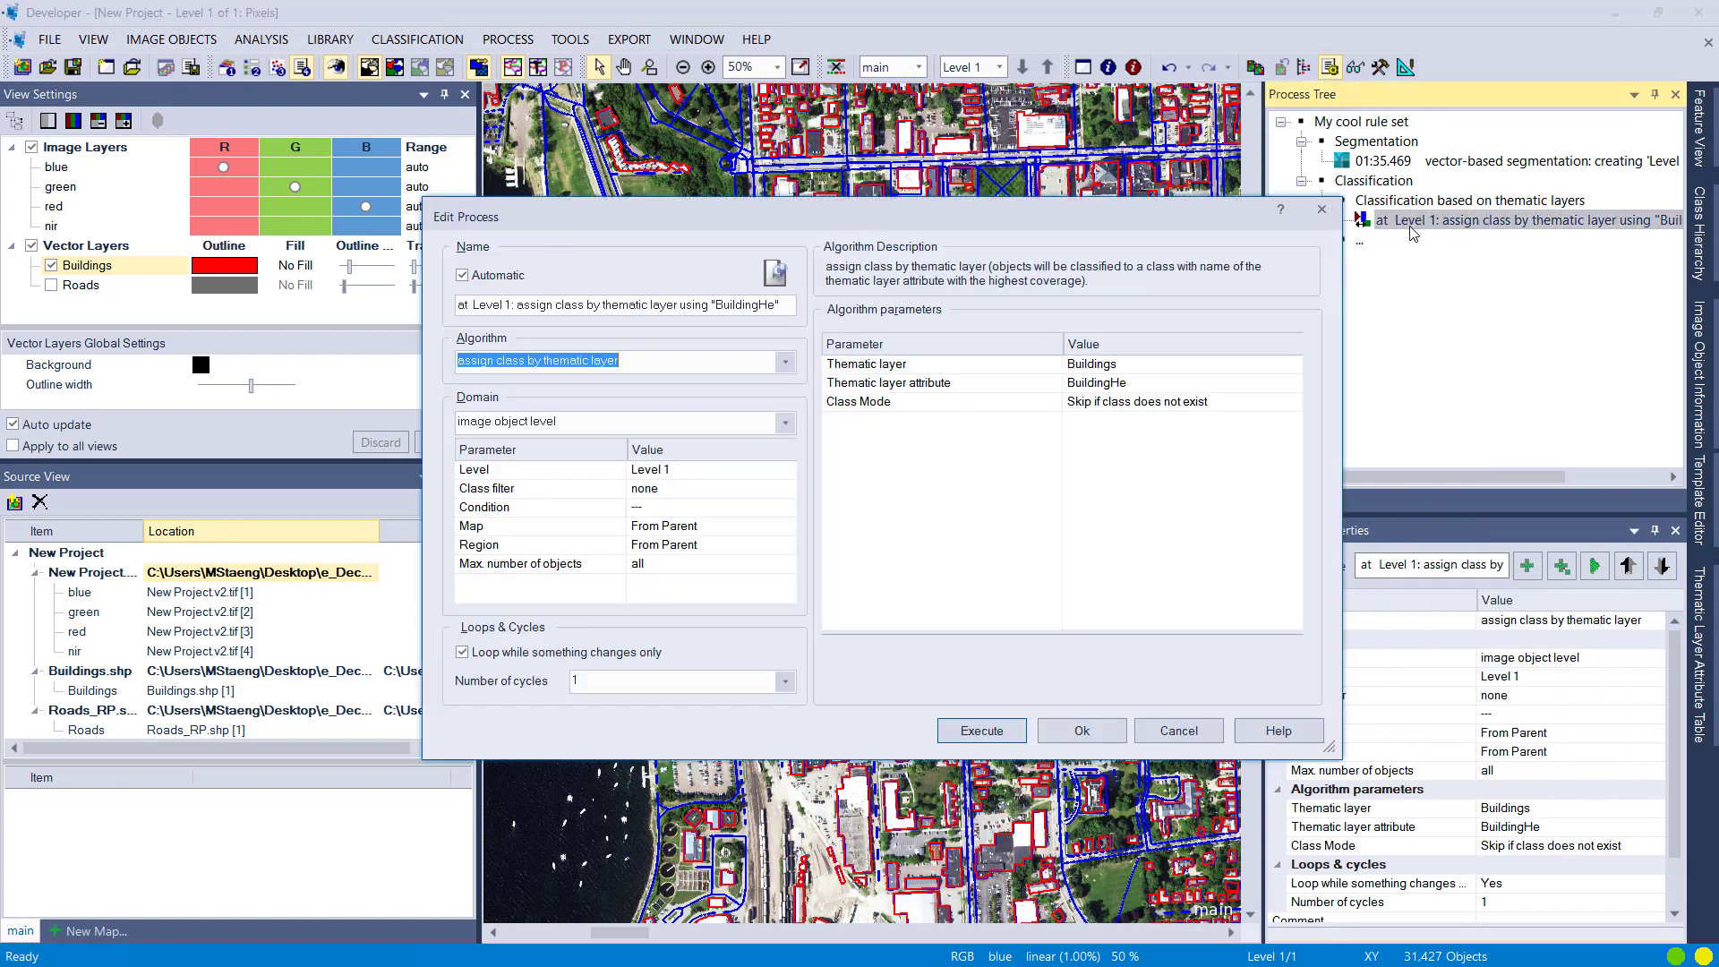
click(1296, 383)
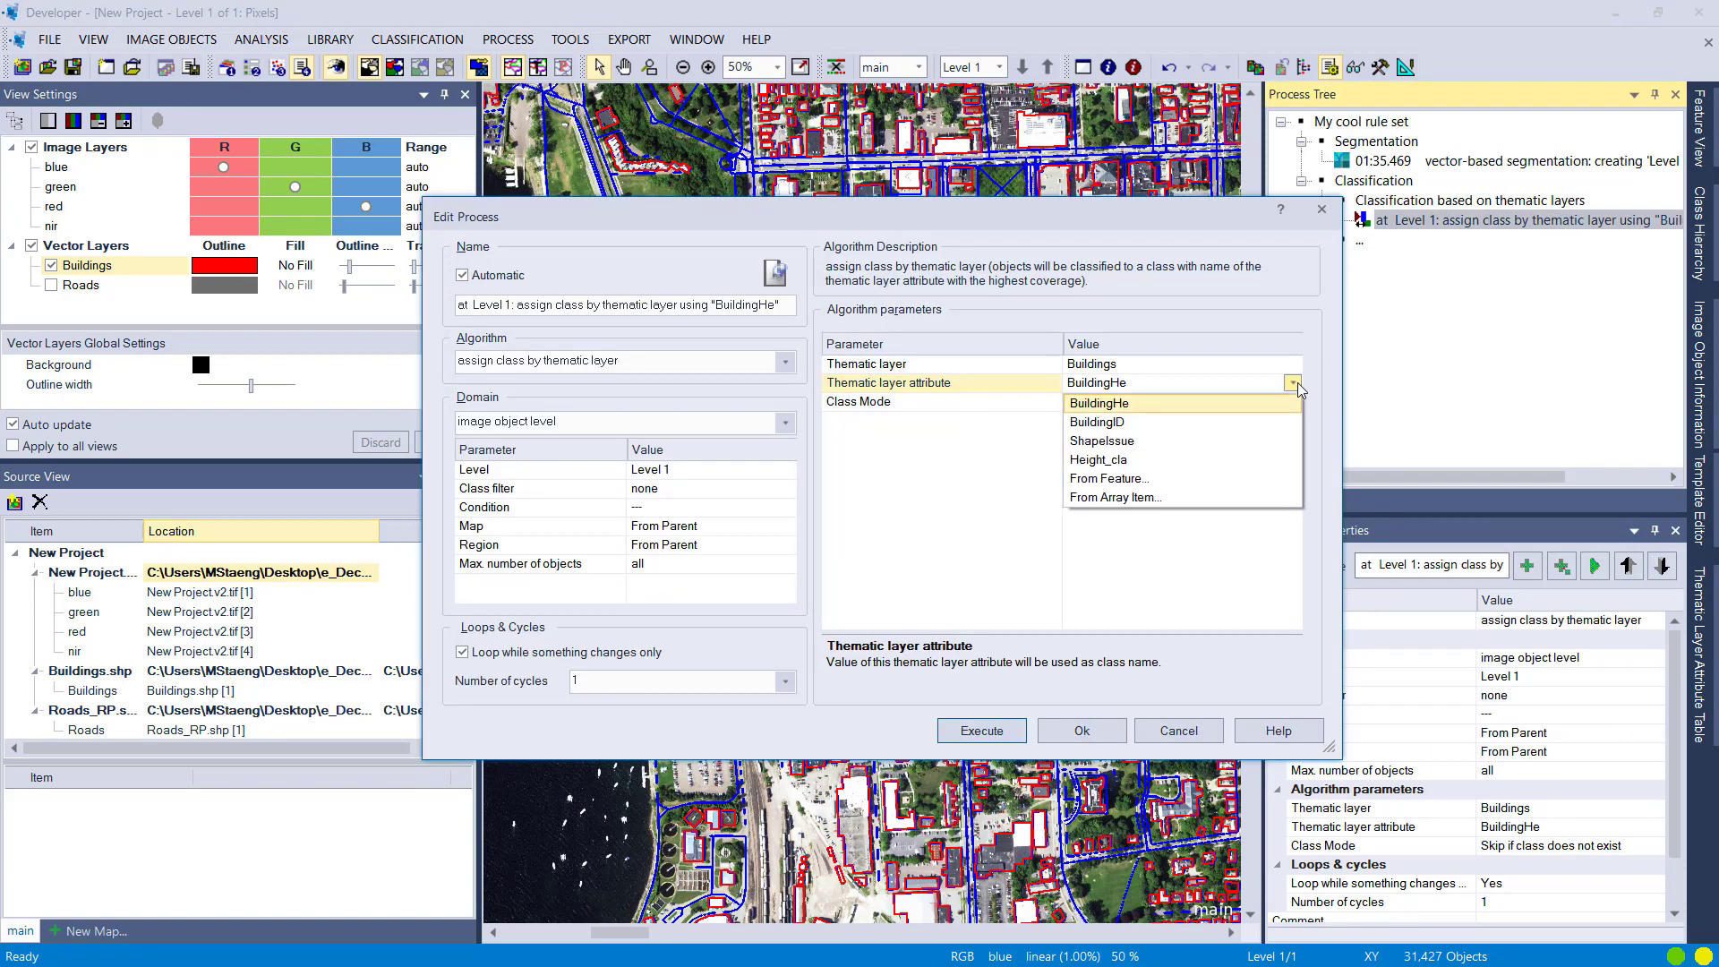
click(1187, 459)
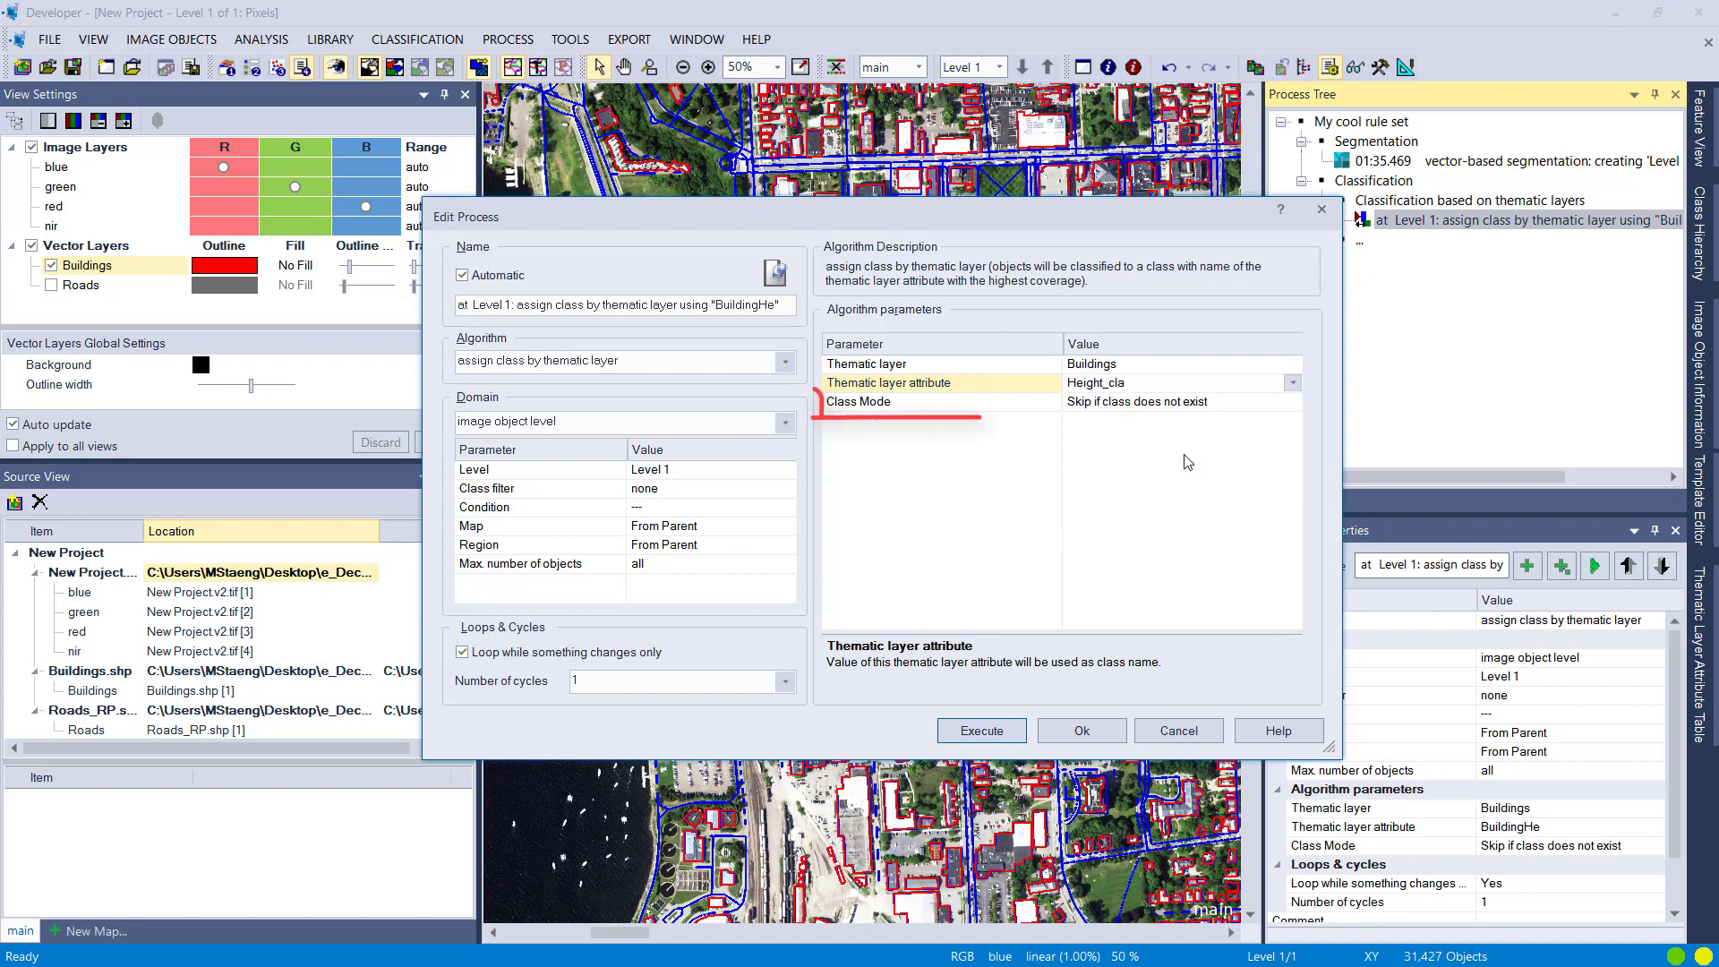
click(1187, 461)
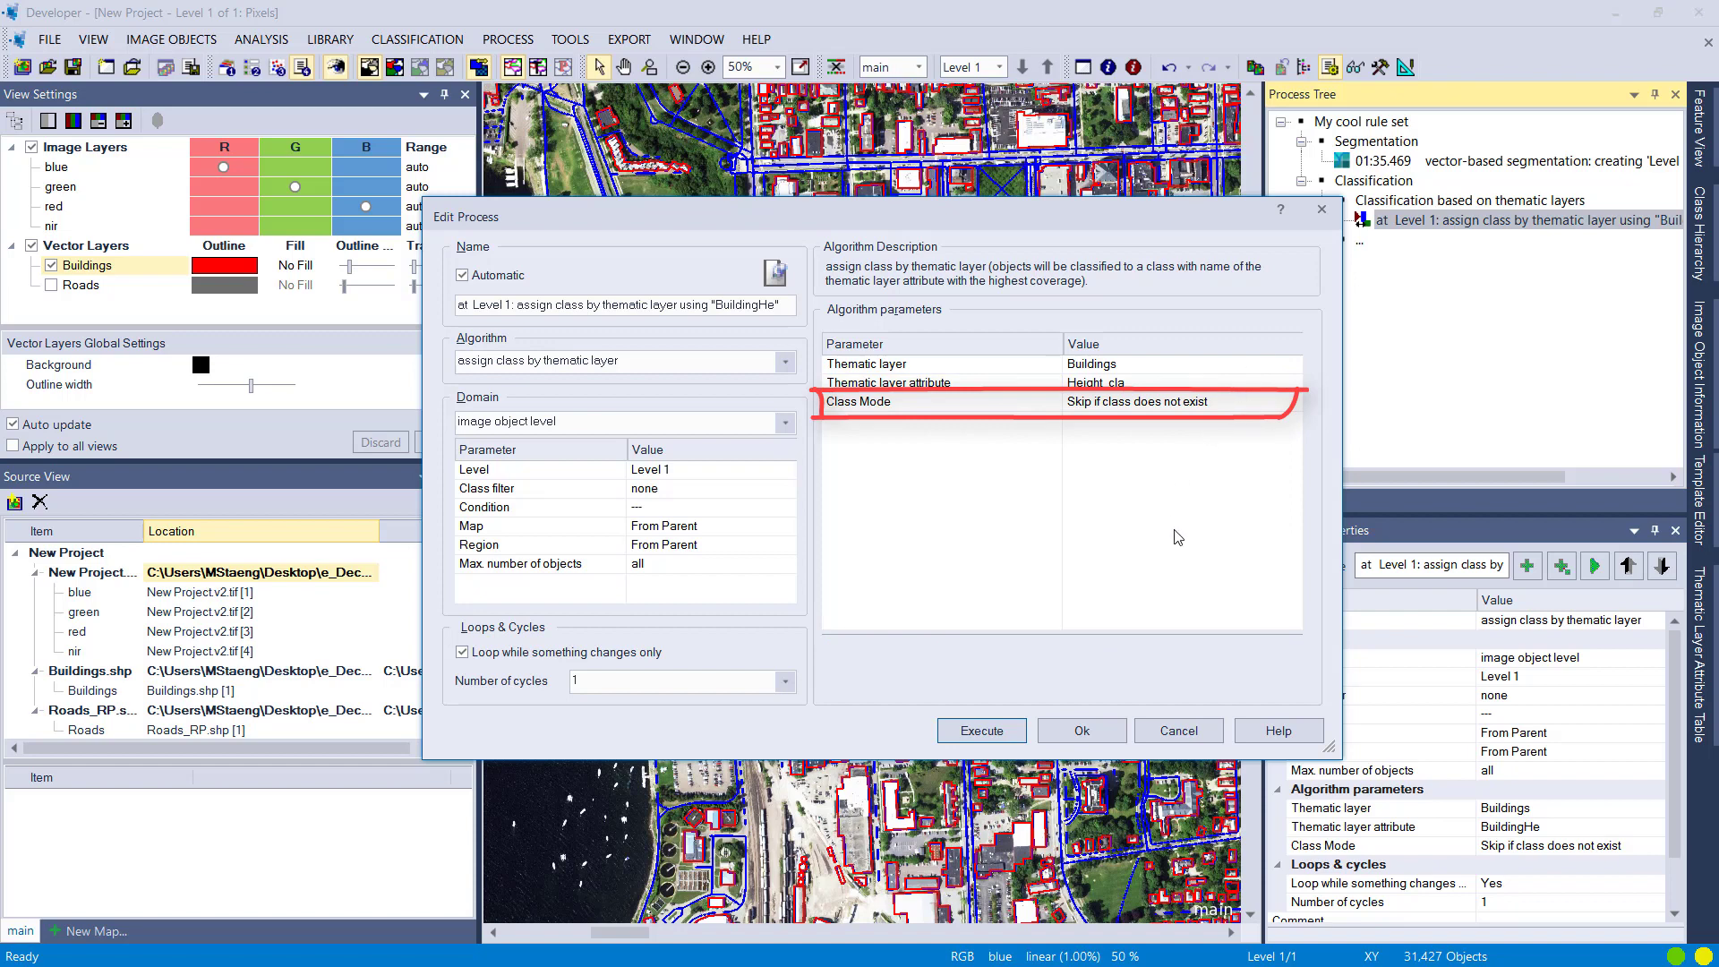
click(1080, 732)
mouse_move(1698, 237)
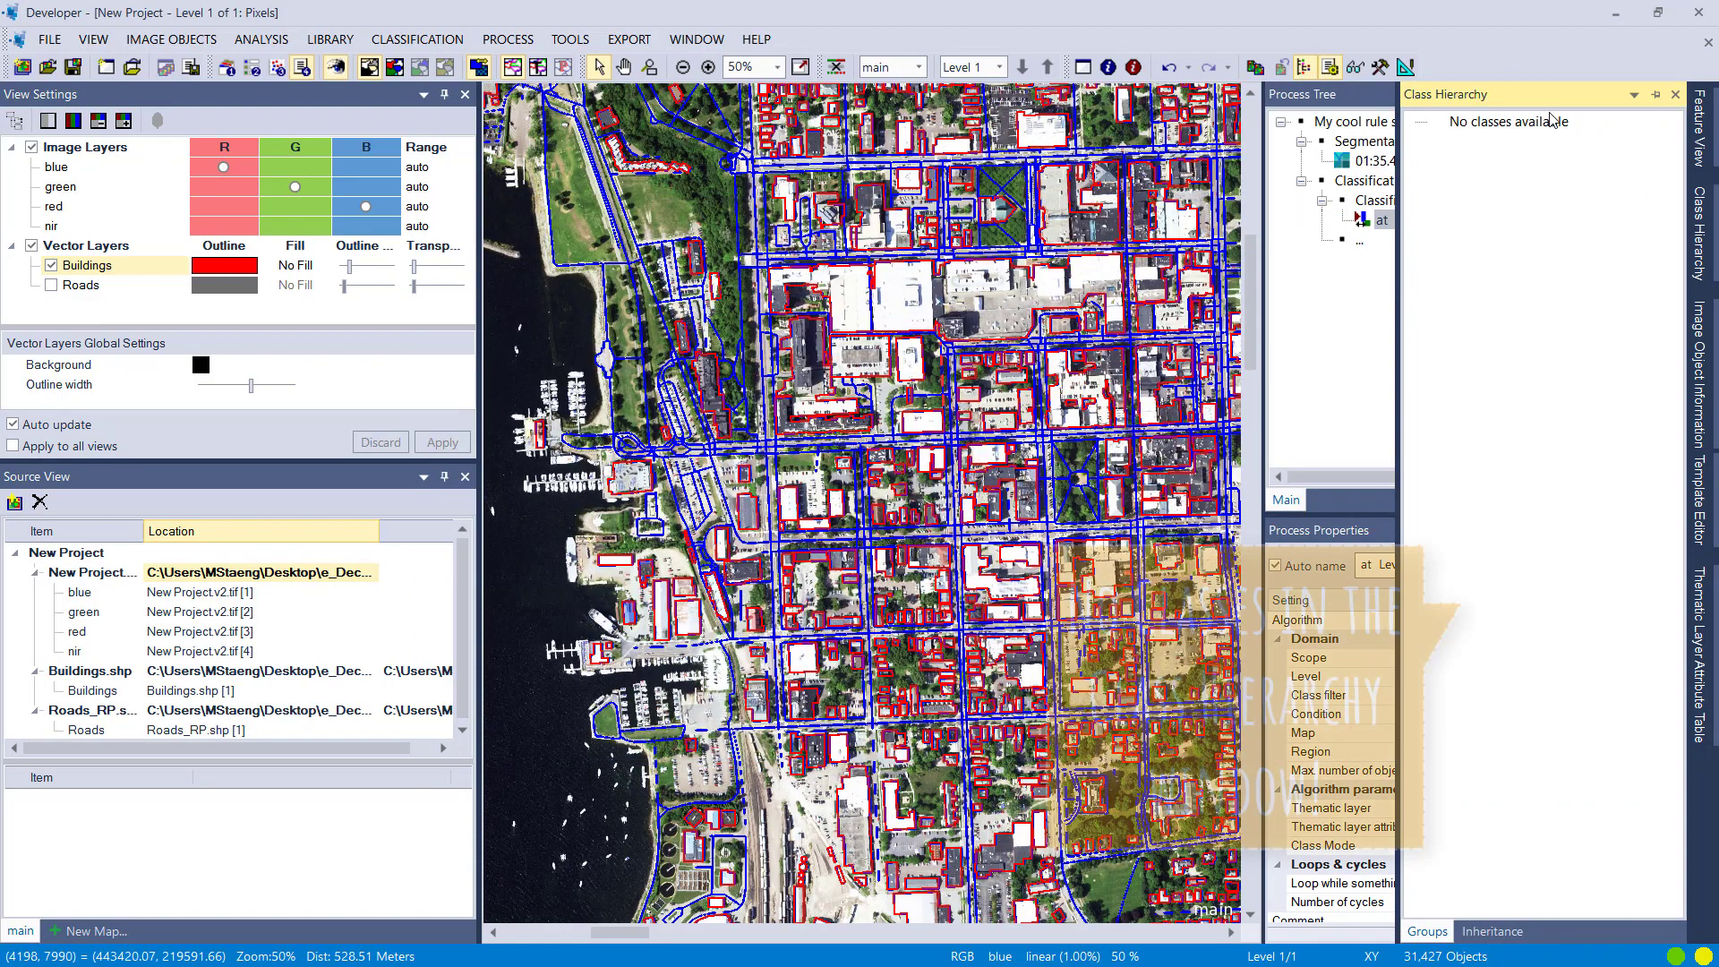
Pin the Class Hierarchy panel and execute the Height_cla assign-class process.
click(1654, 95)
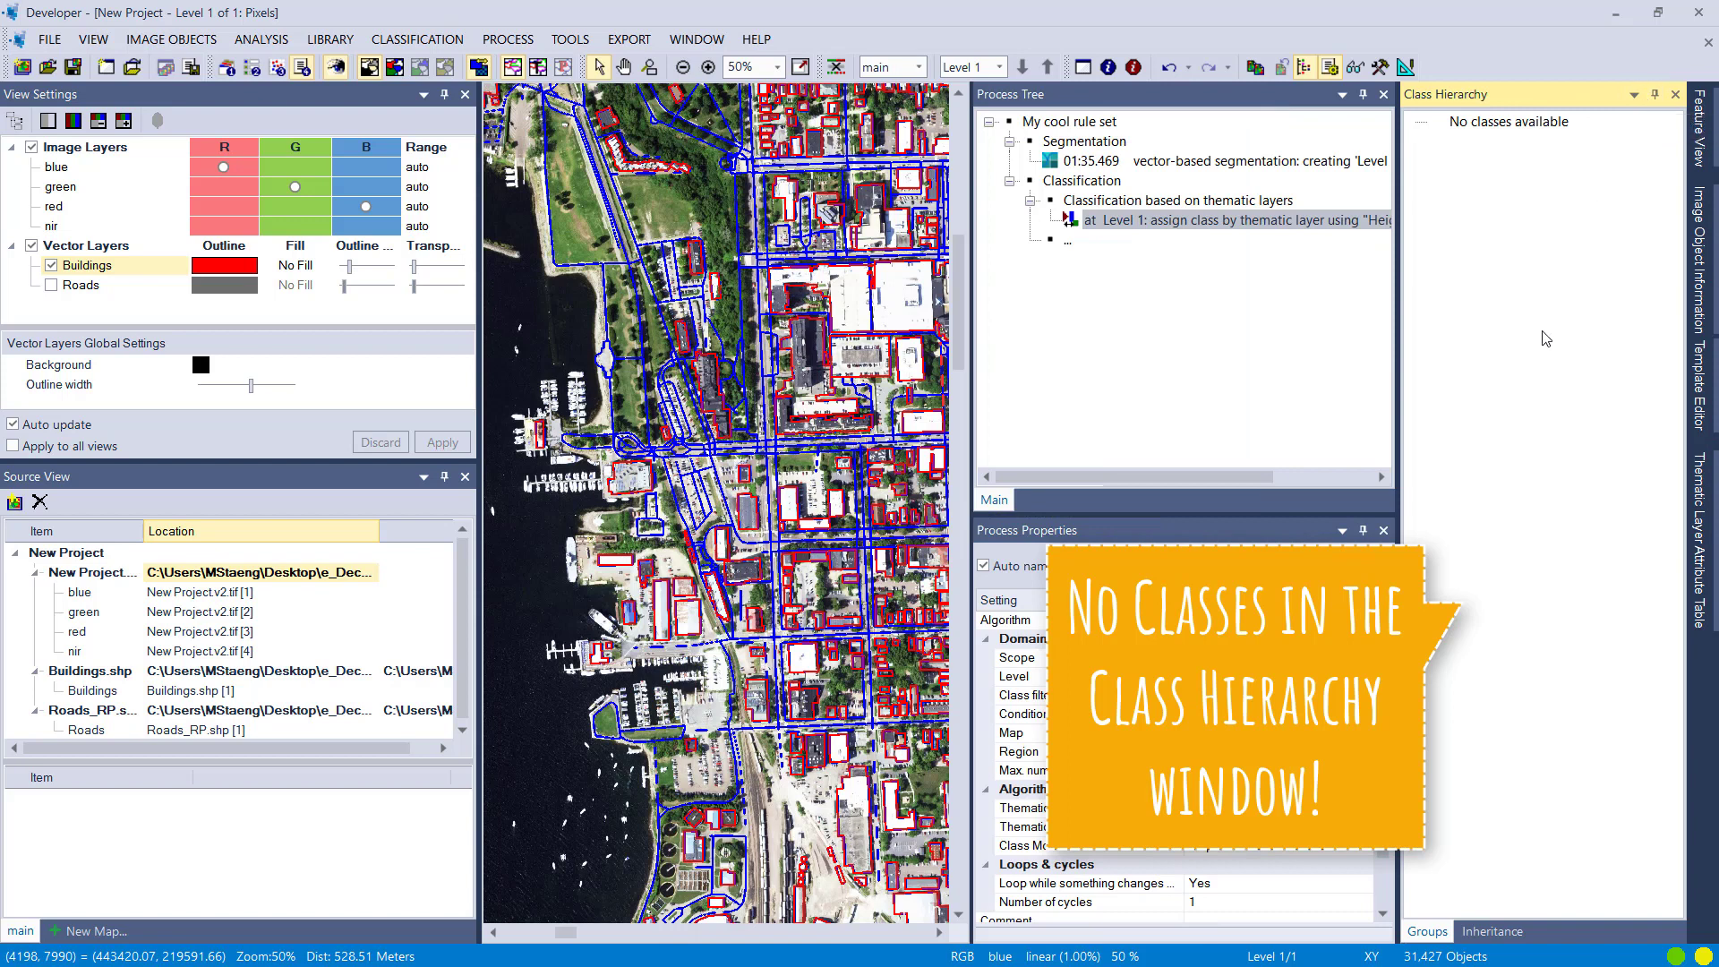
right_click(1129, 222)
click(1139, 233)
drag(1131, 226, 1125, 299)
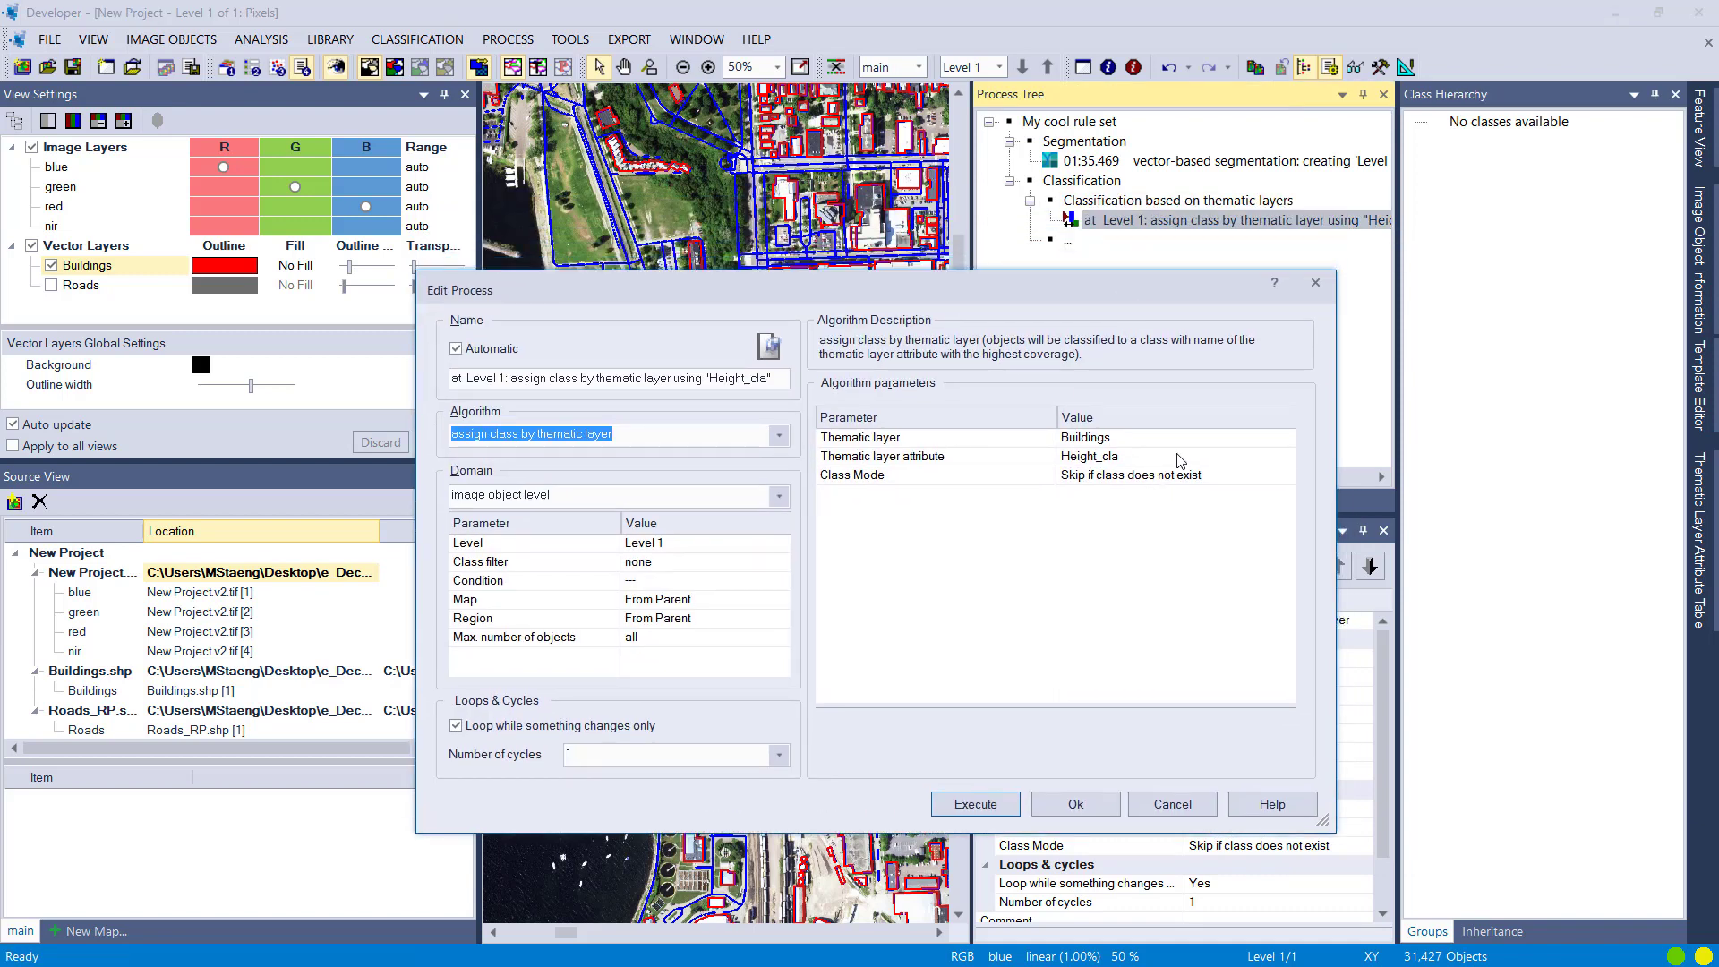
click(975, 803)
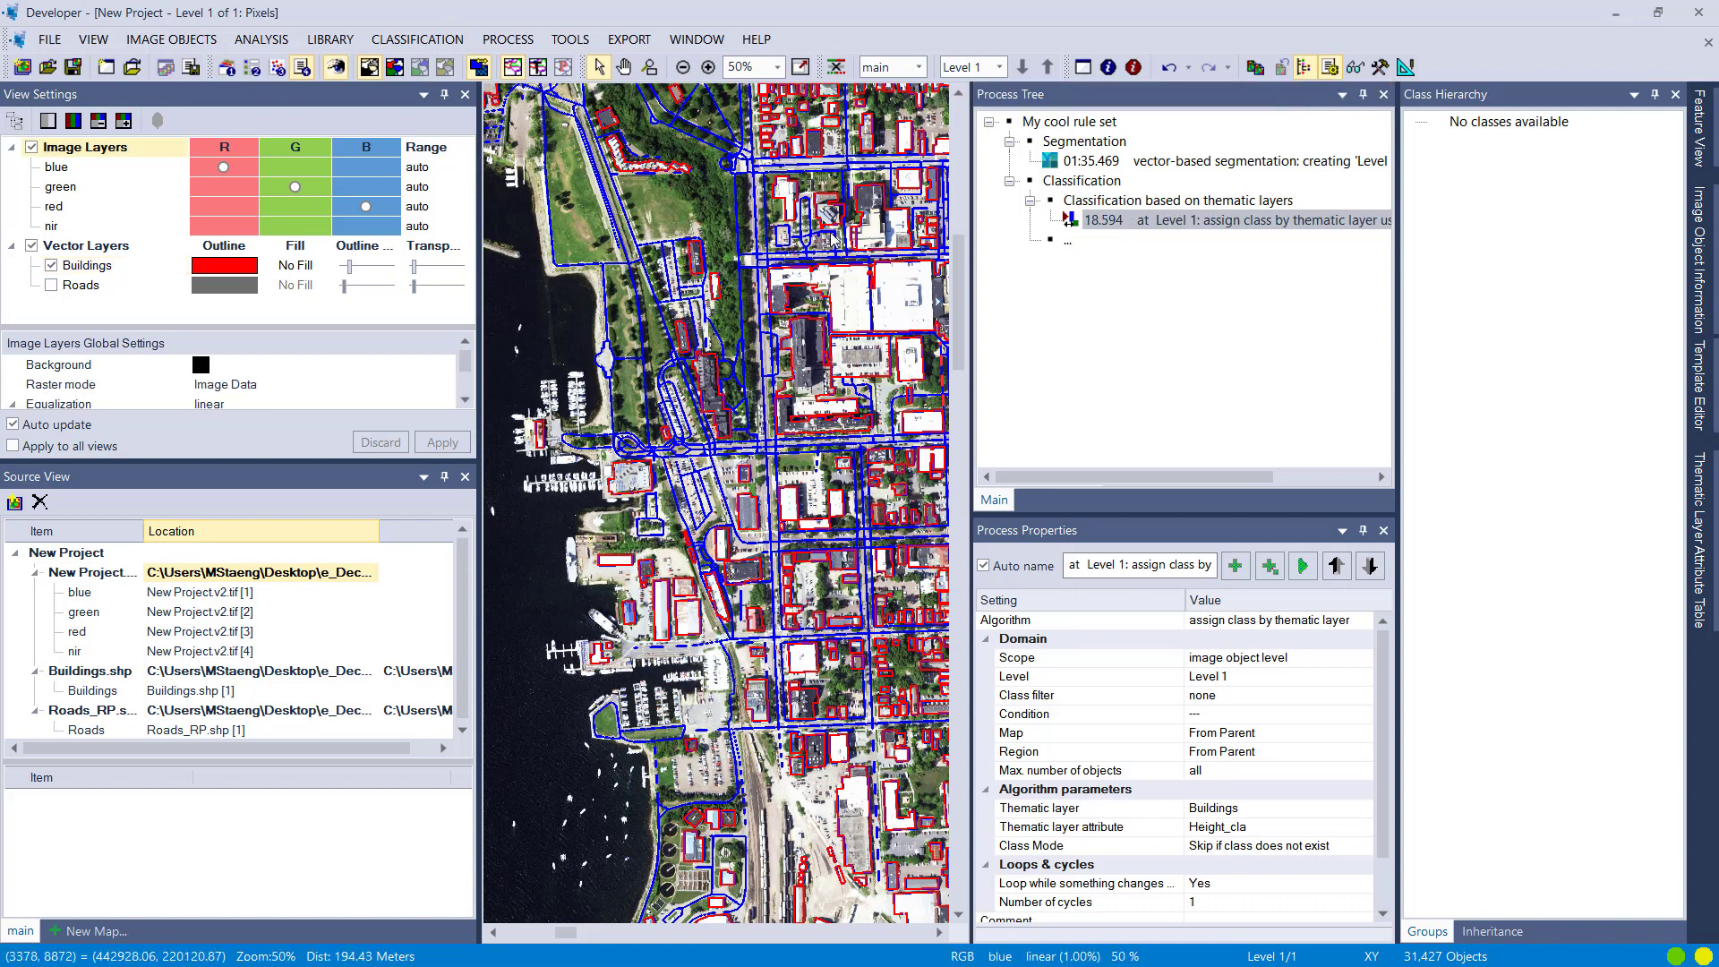
Switch the map to the classification view and zoom in on the buildings.
click(479, 67)
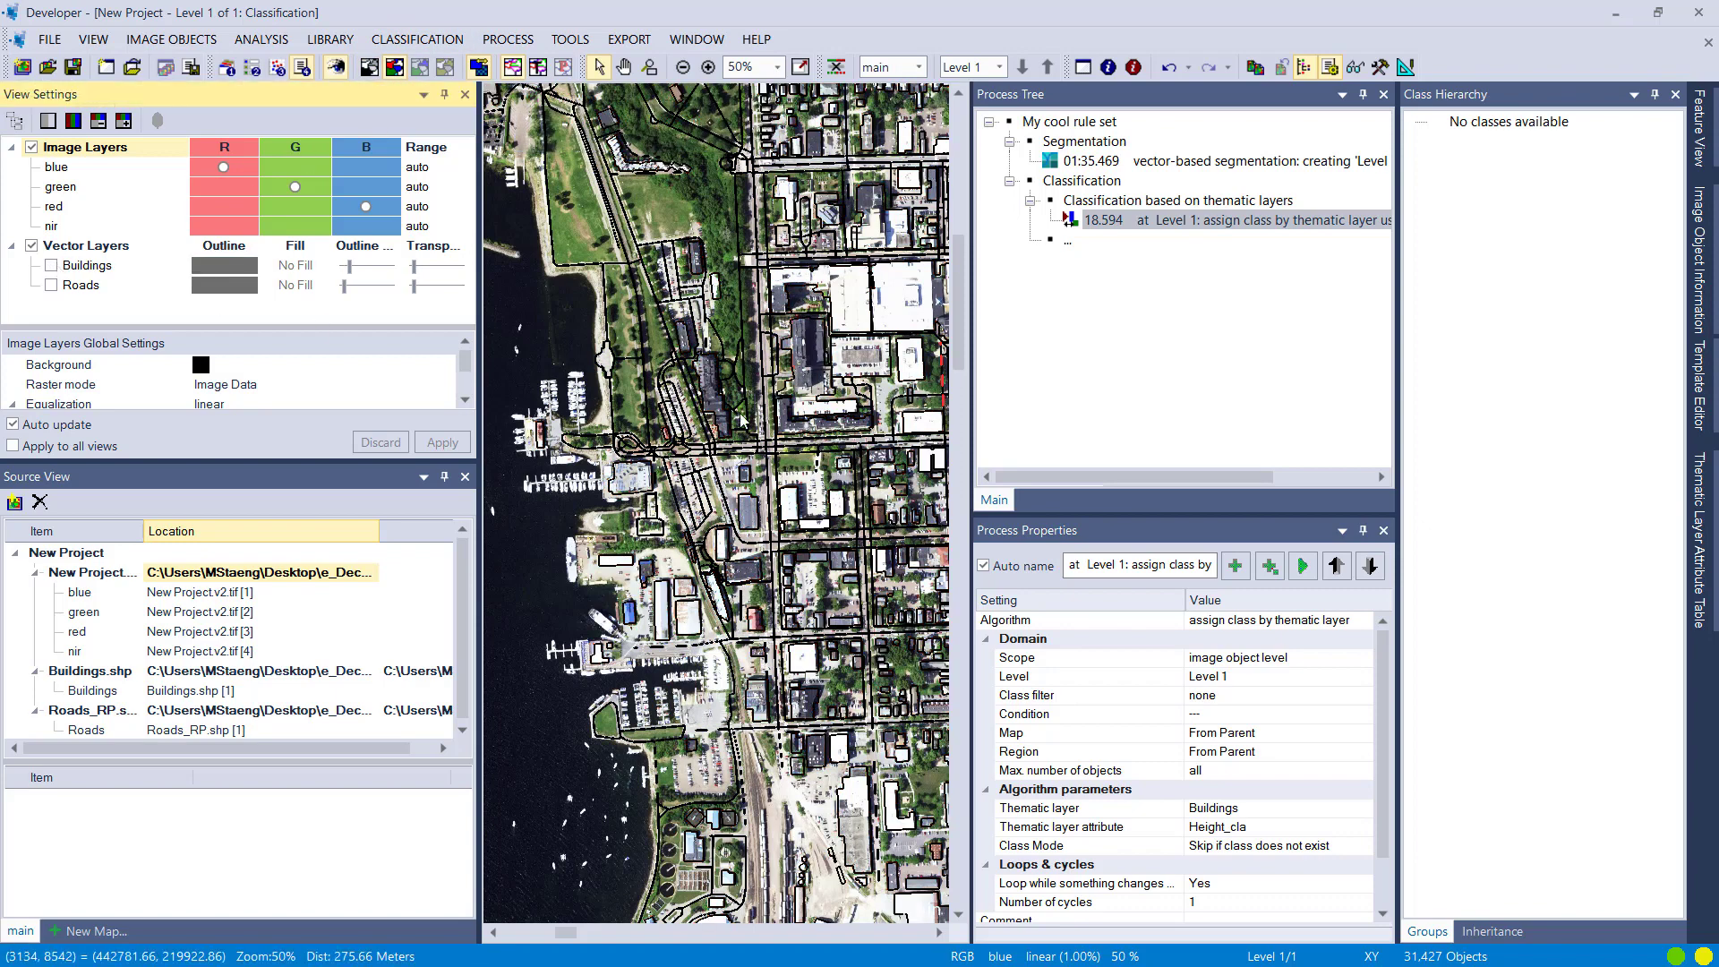
drag(947, 449, 733, 440)
scroll(732, 439, up, 5)
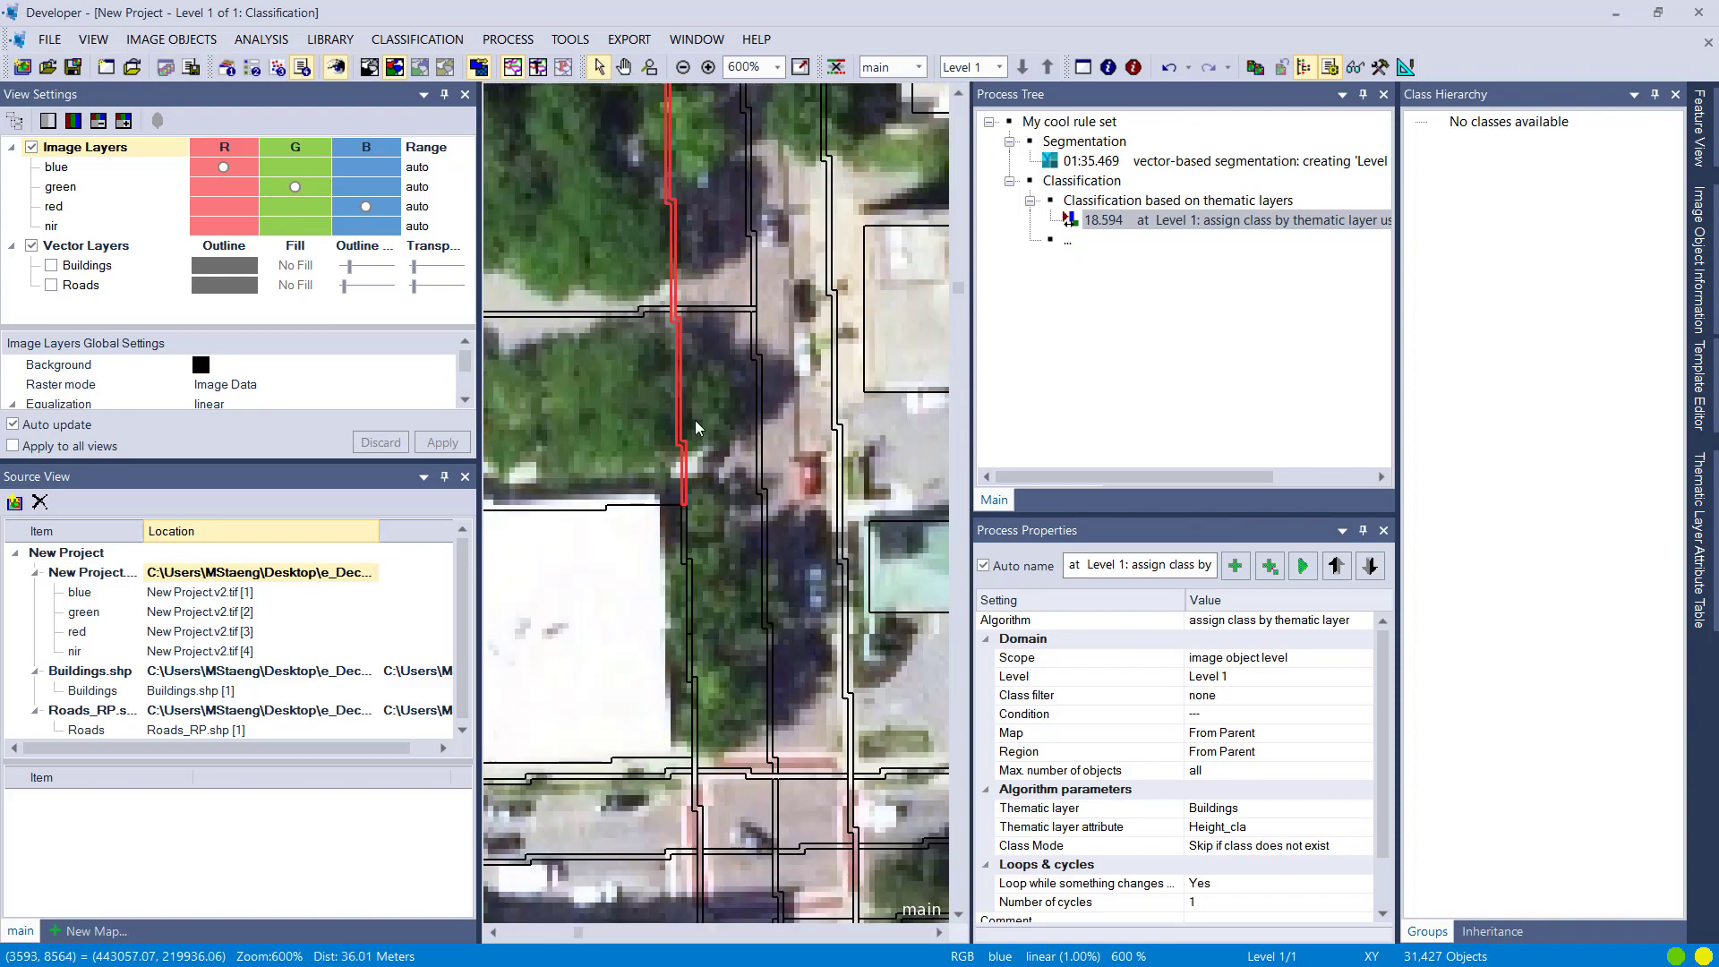
scroll(679, 440, down, 7)
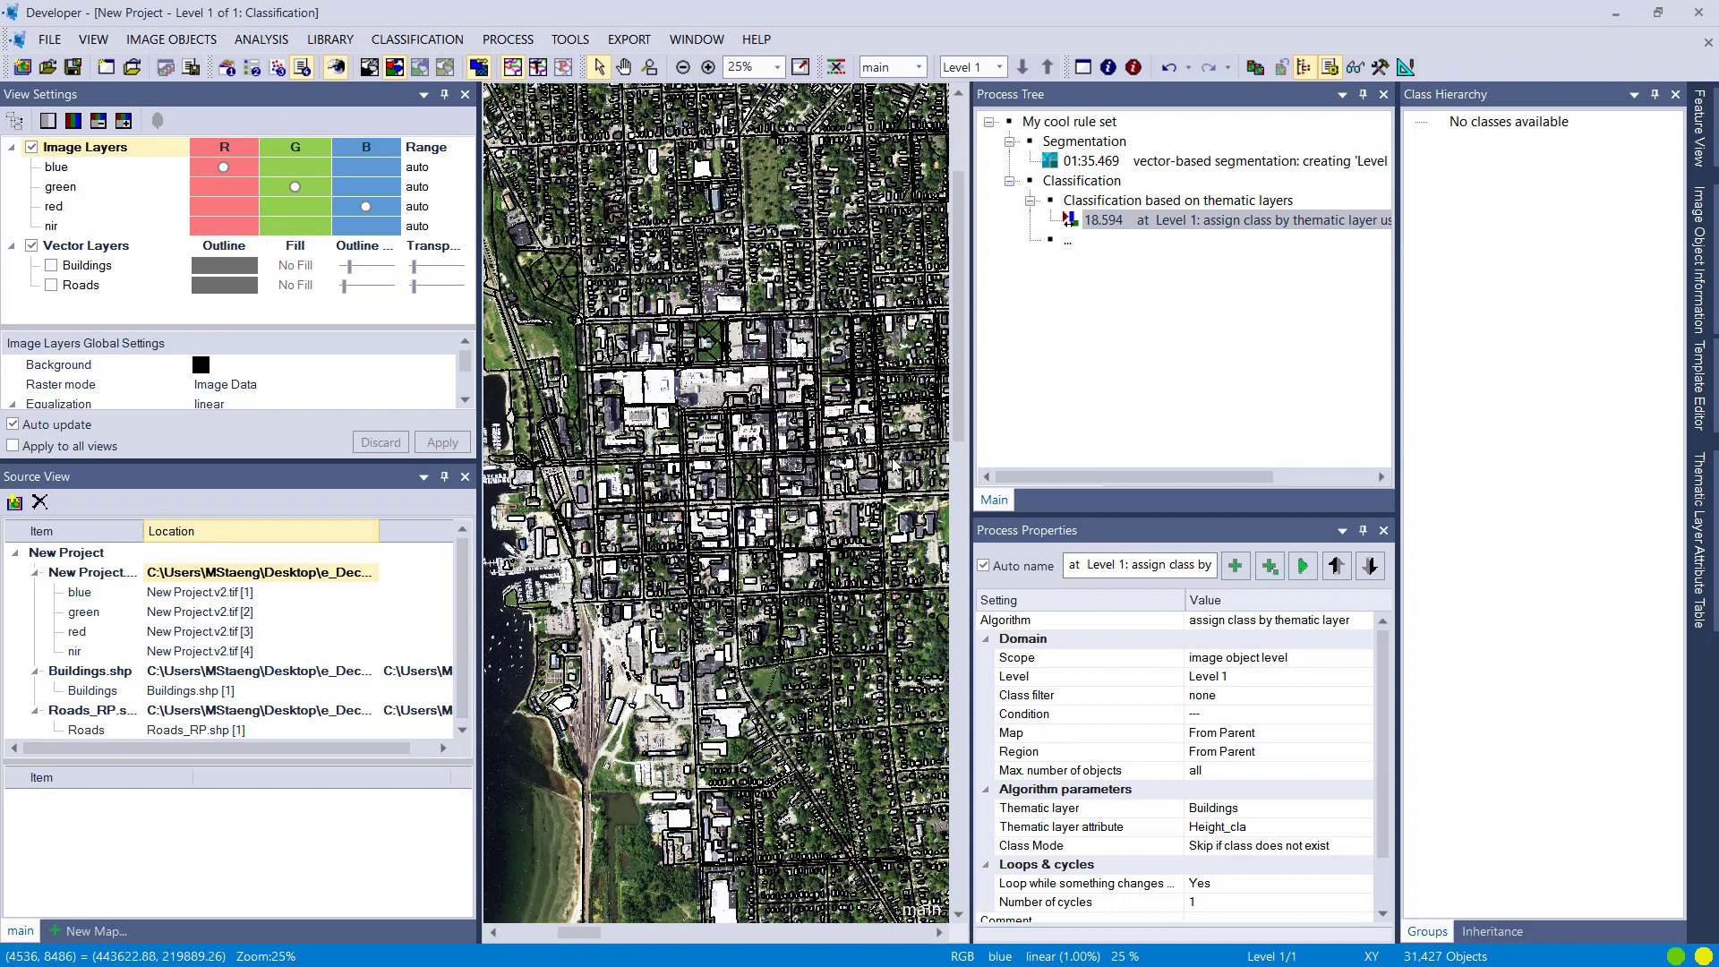
Set Class Mode to Use default class with a new red 'buildings' class, then execute.
double_click(1204, 229)
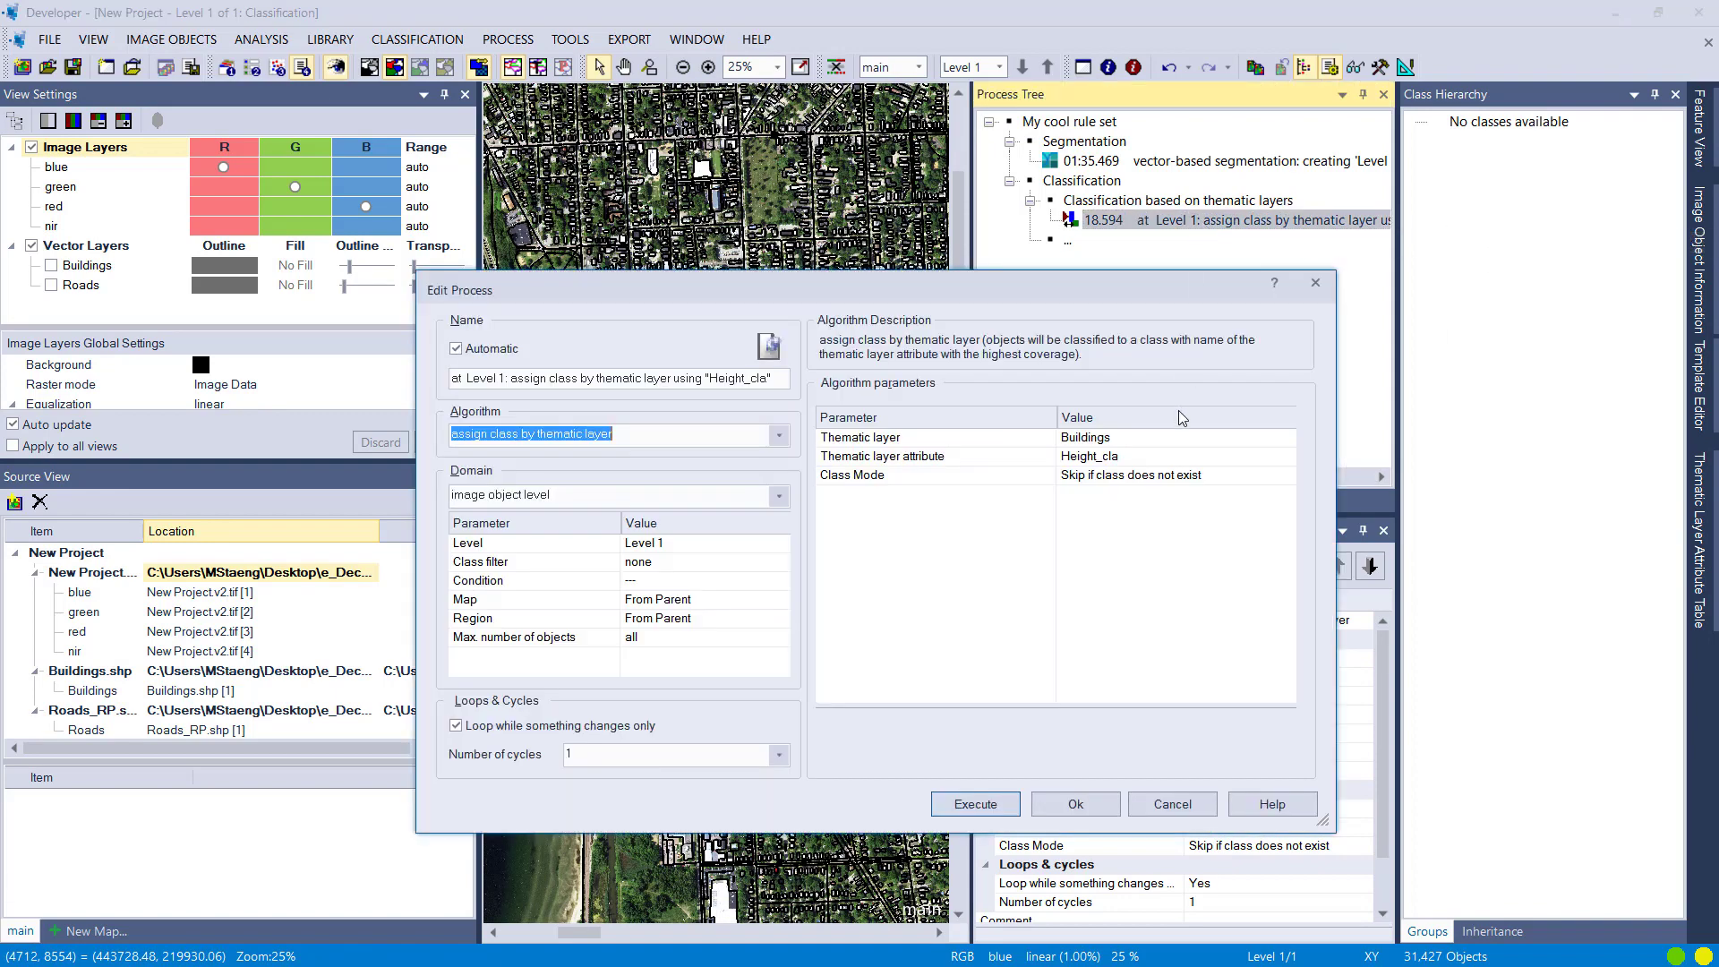
click(1287, 475)
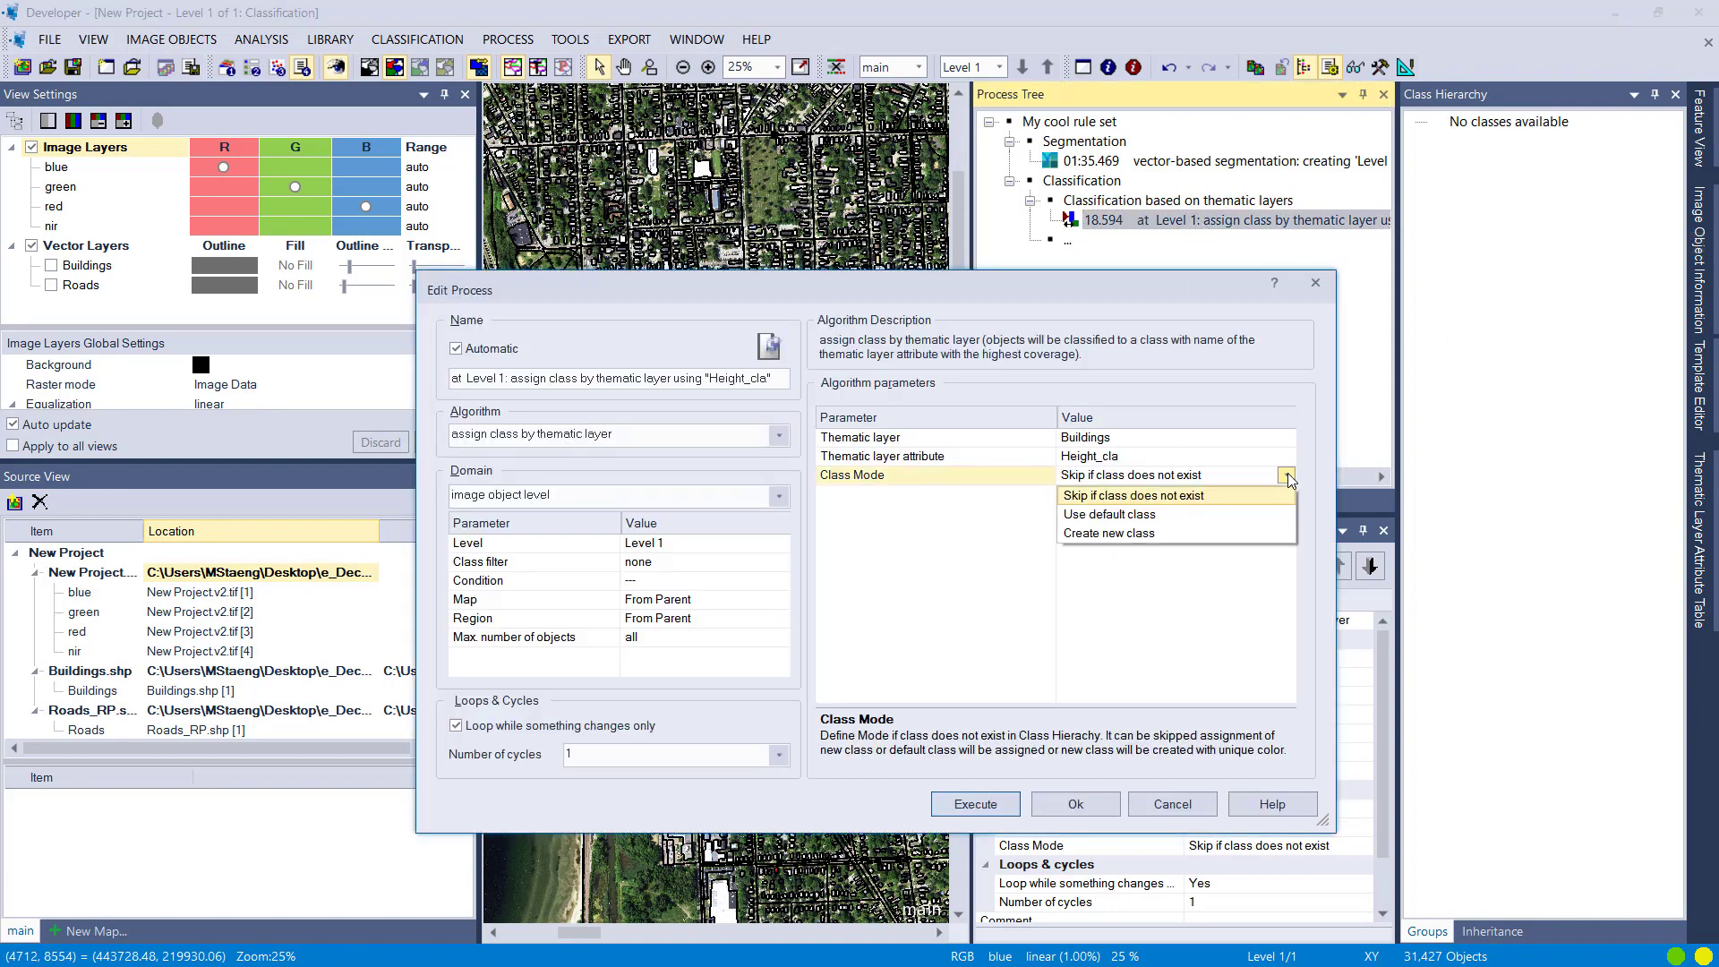
click(1151, 514)
click(1148, 495)
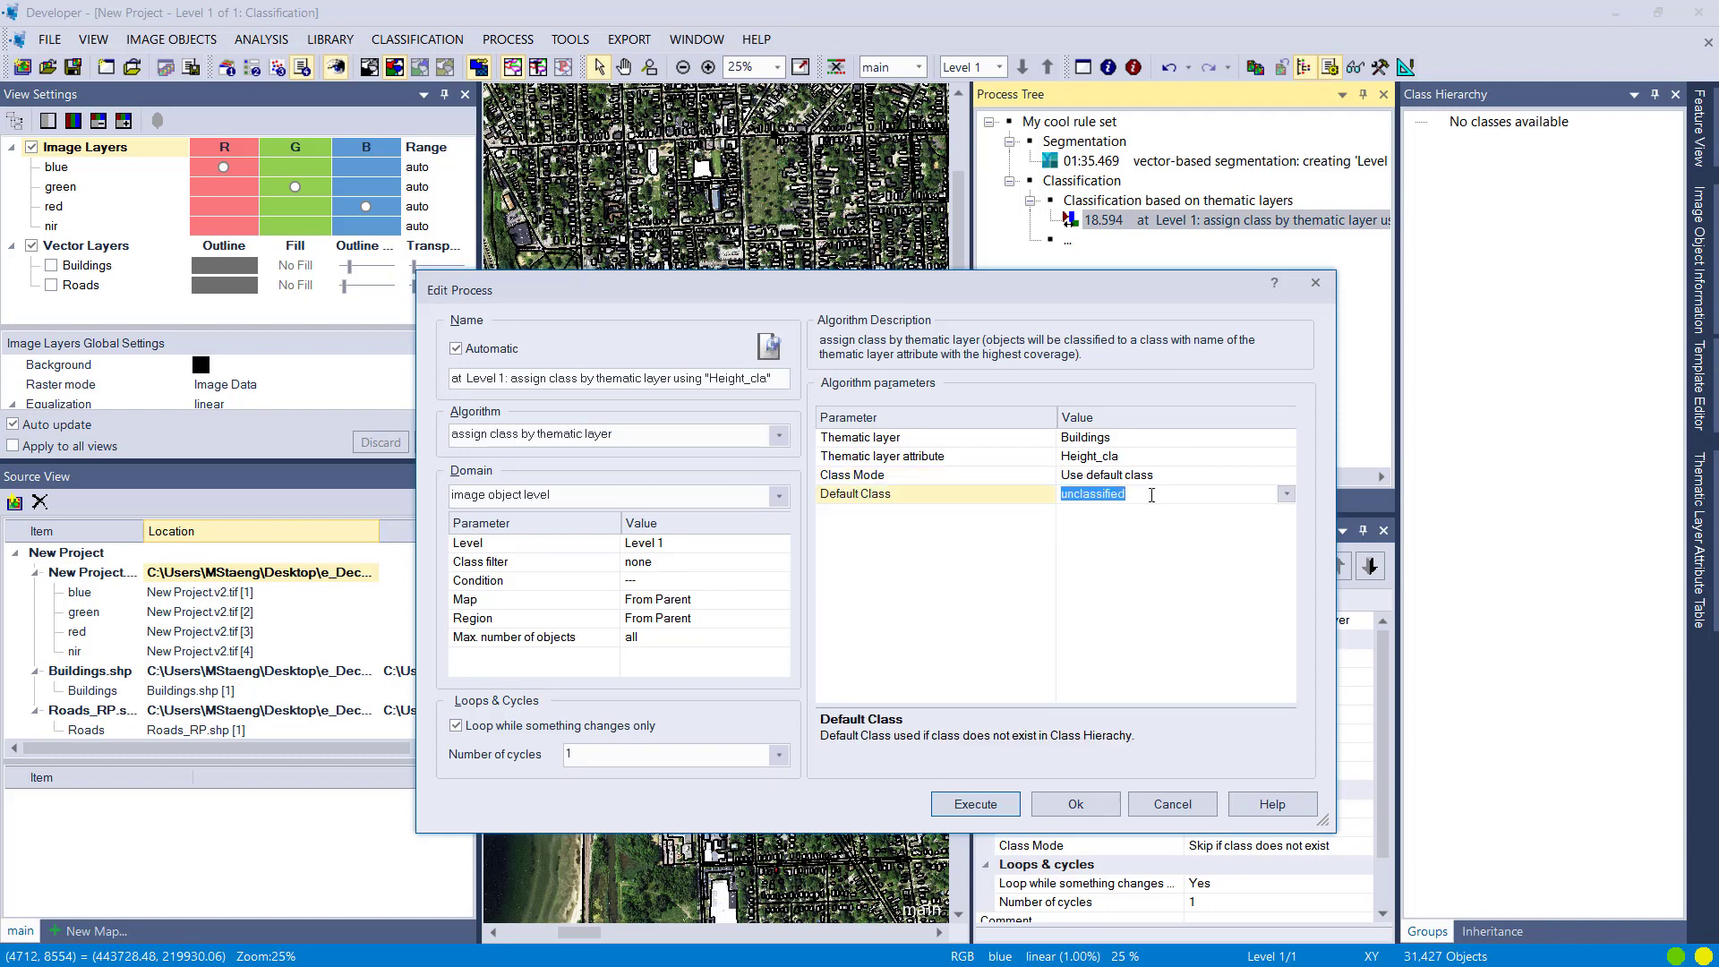
text(_temp)
drag(1099, 495, 1050, 497)
text(buildings)
key(Return)
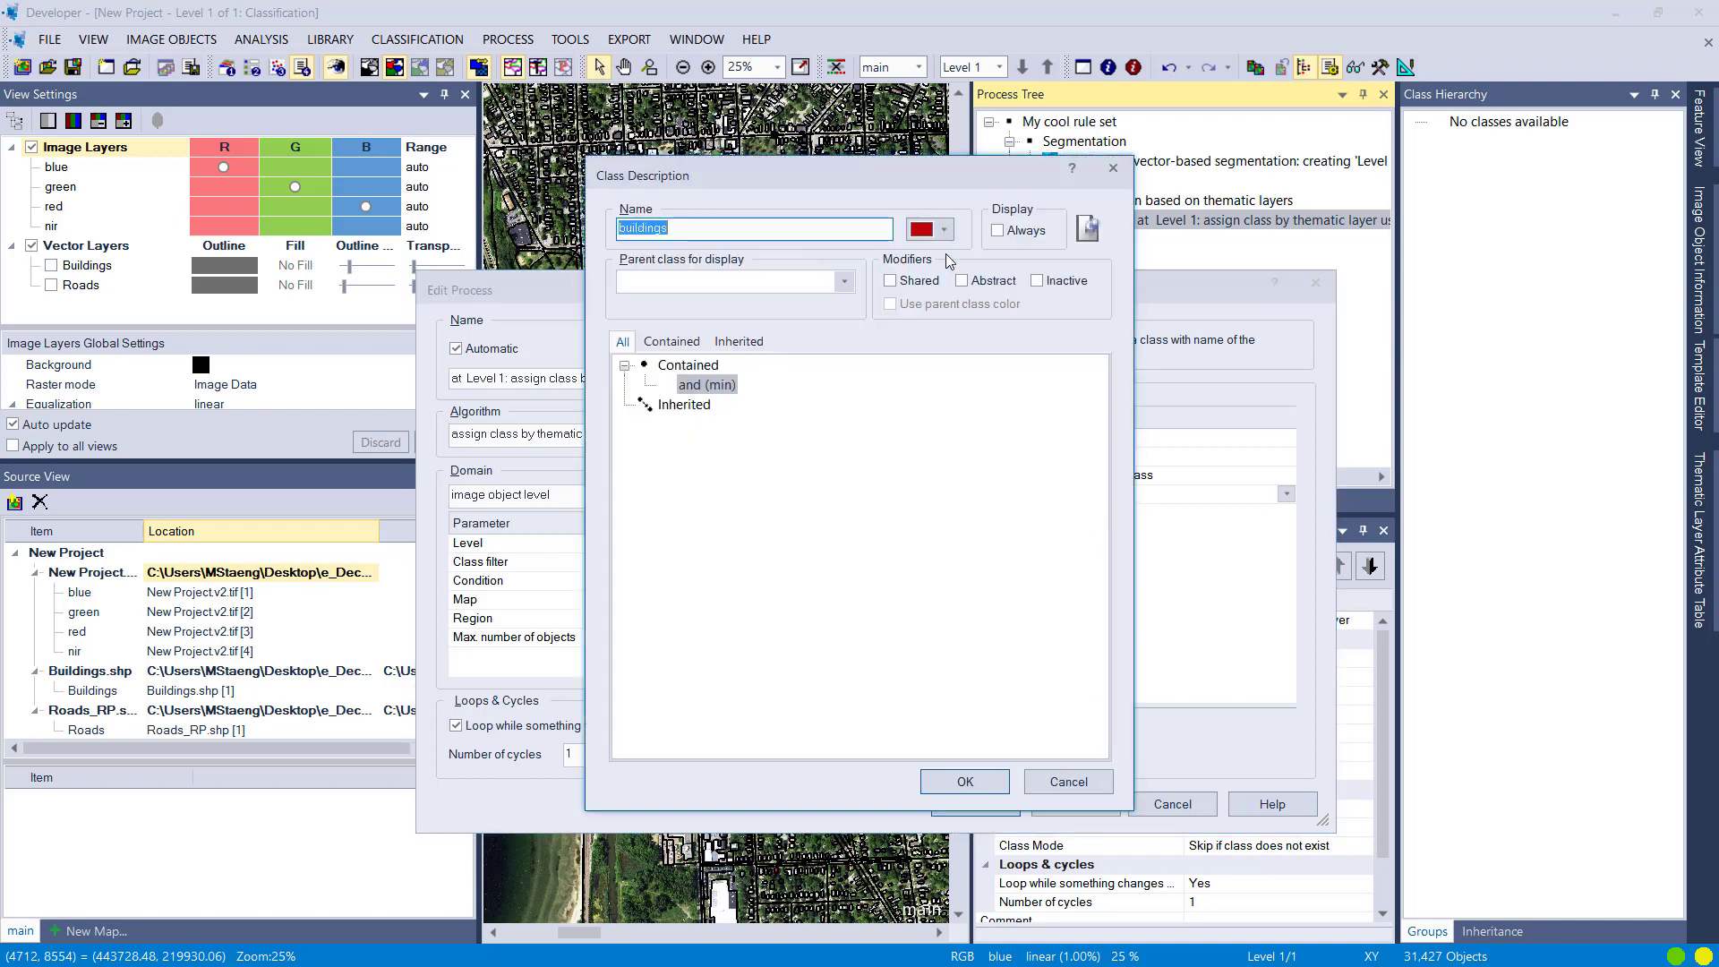
click(964, 782)
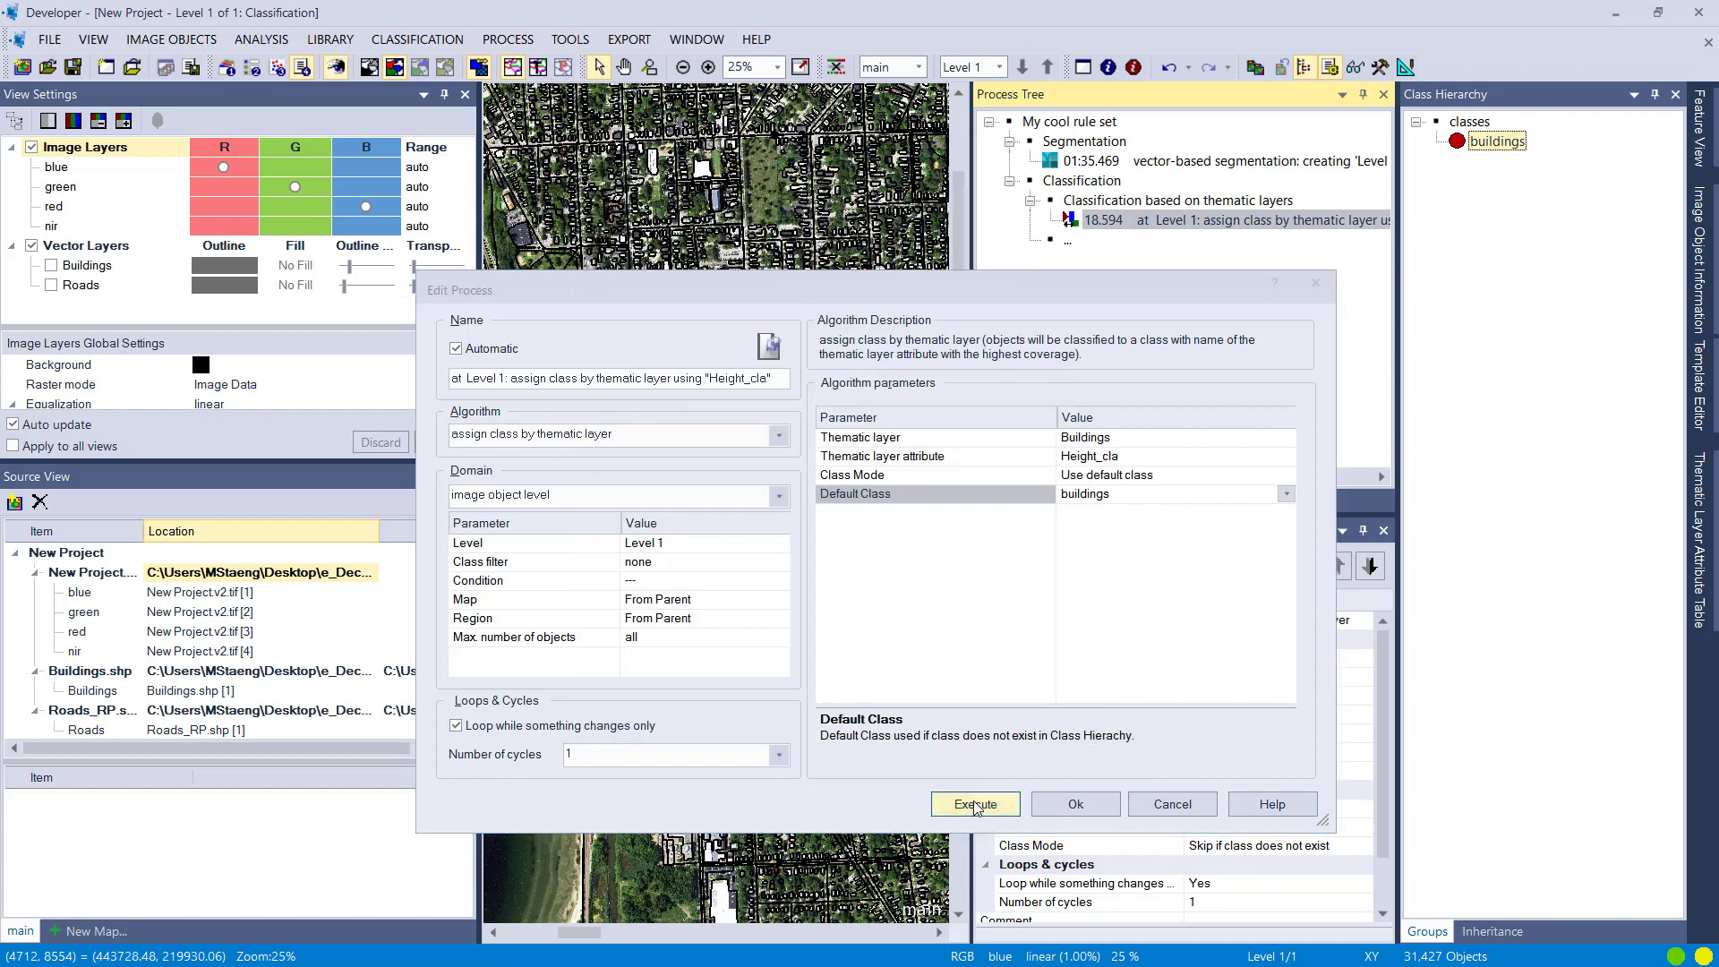
click(975, 804)
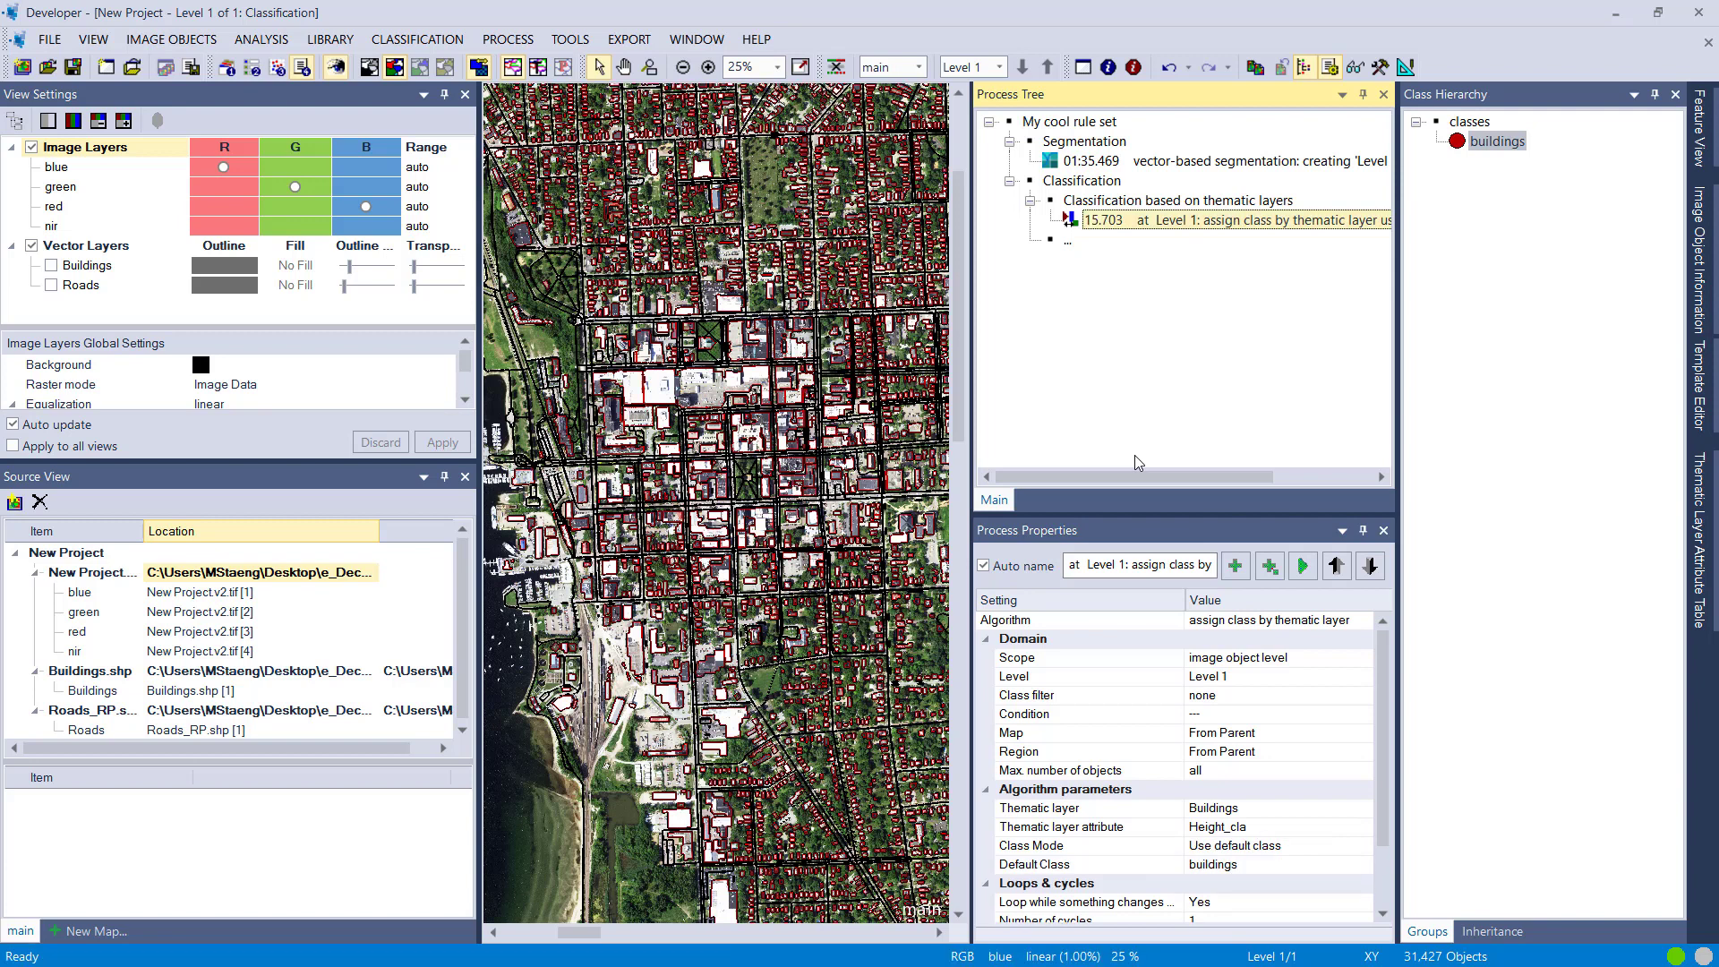
Display classified buildings as non-transparent red fills, inspect them closely, and reopen the rule.
click(538, 67)
scroll(776, 432, up, 3)
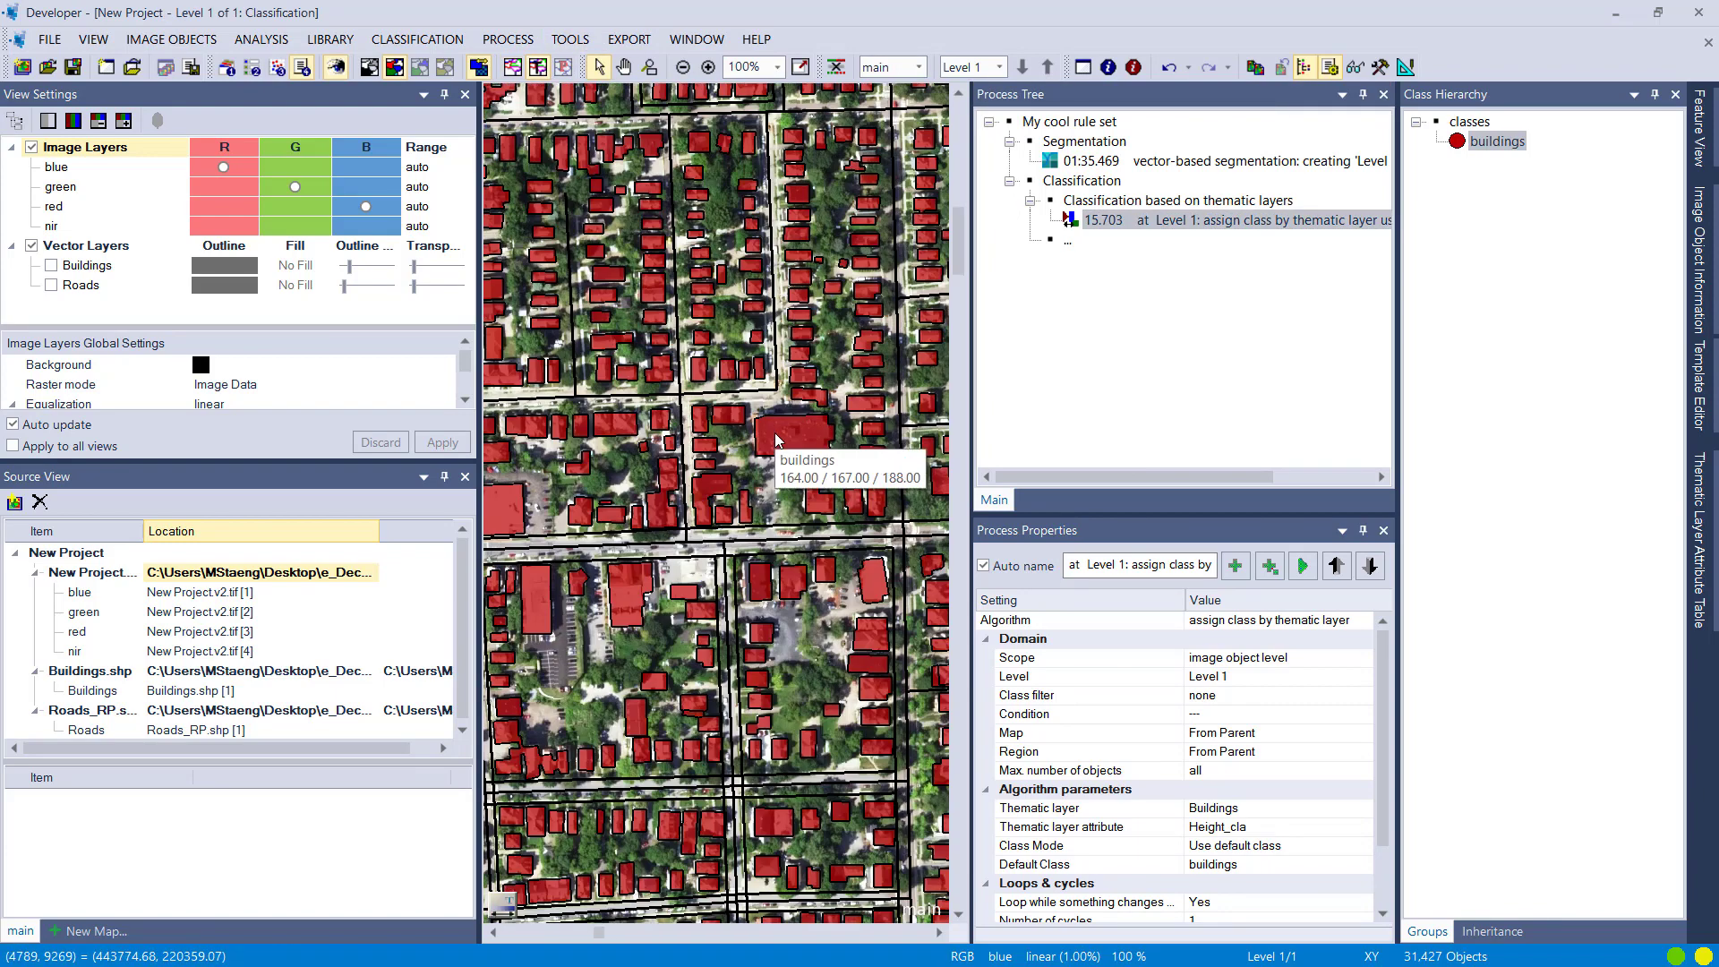
mouse_move(812, 400)
scroll(812, 400, up, 5)
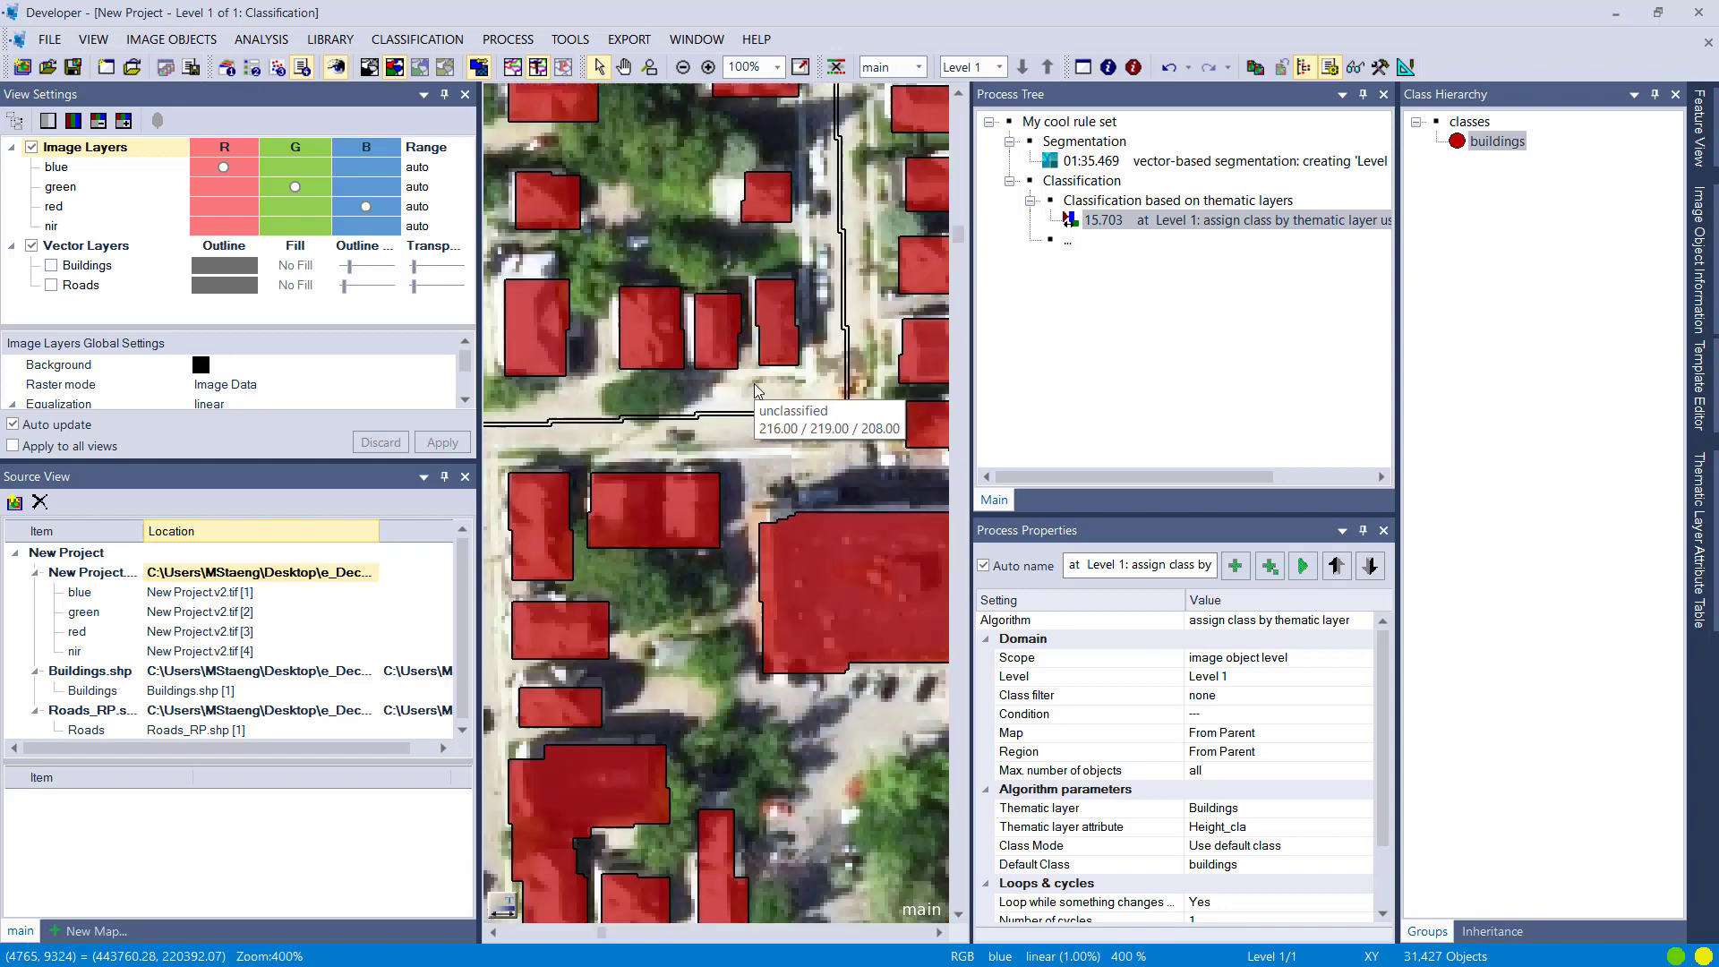
scroll(782, 292, down, 6)
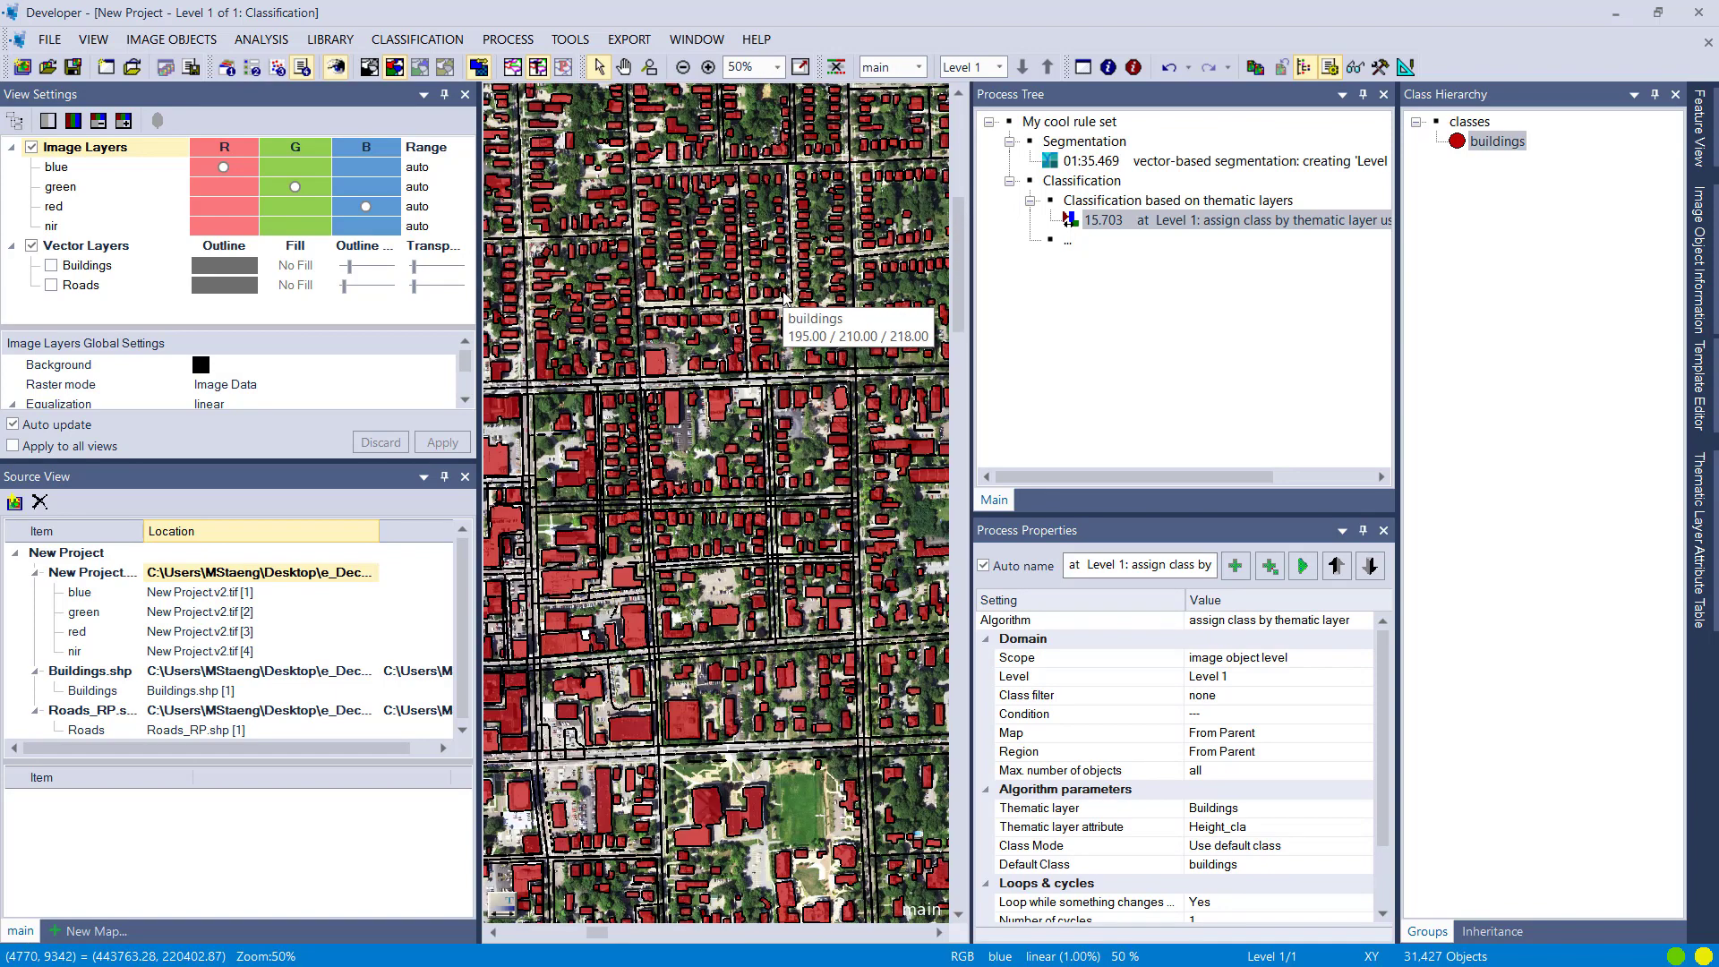
double_click(1112, 228)
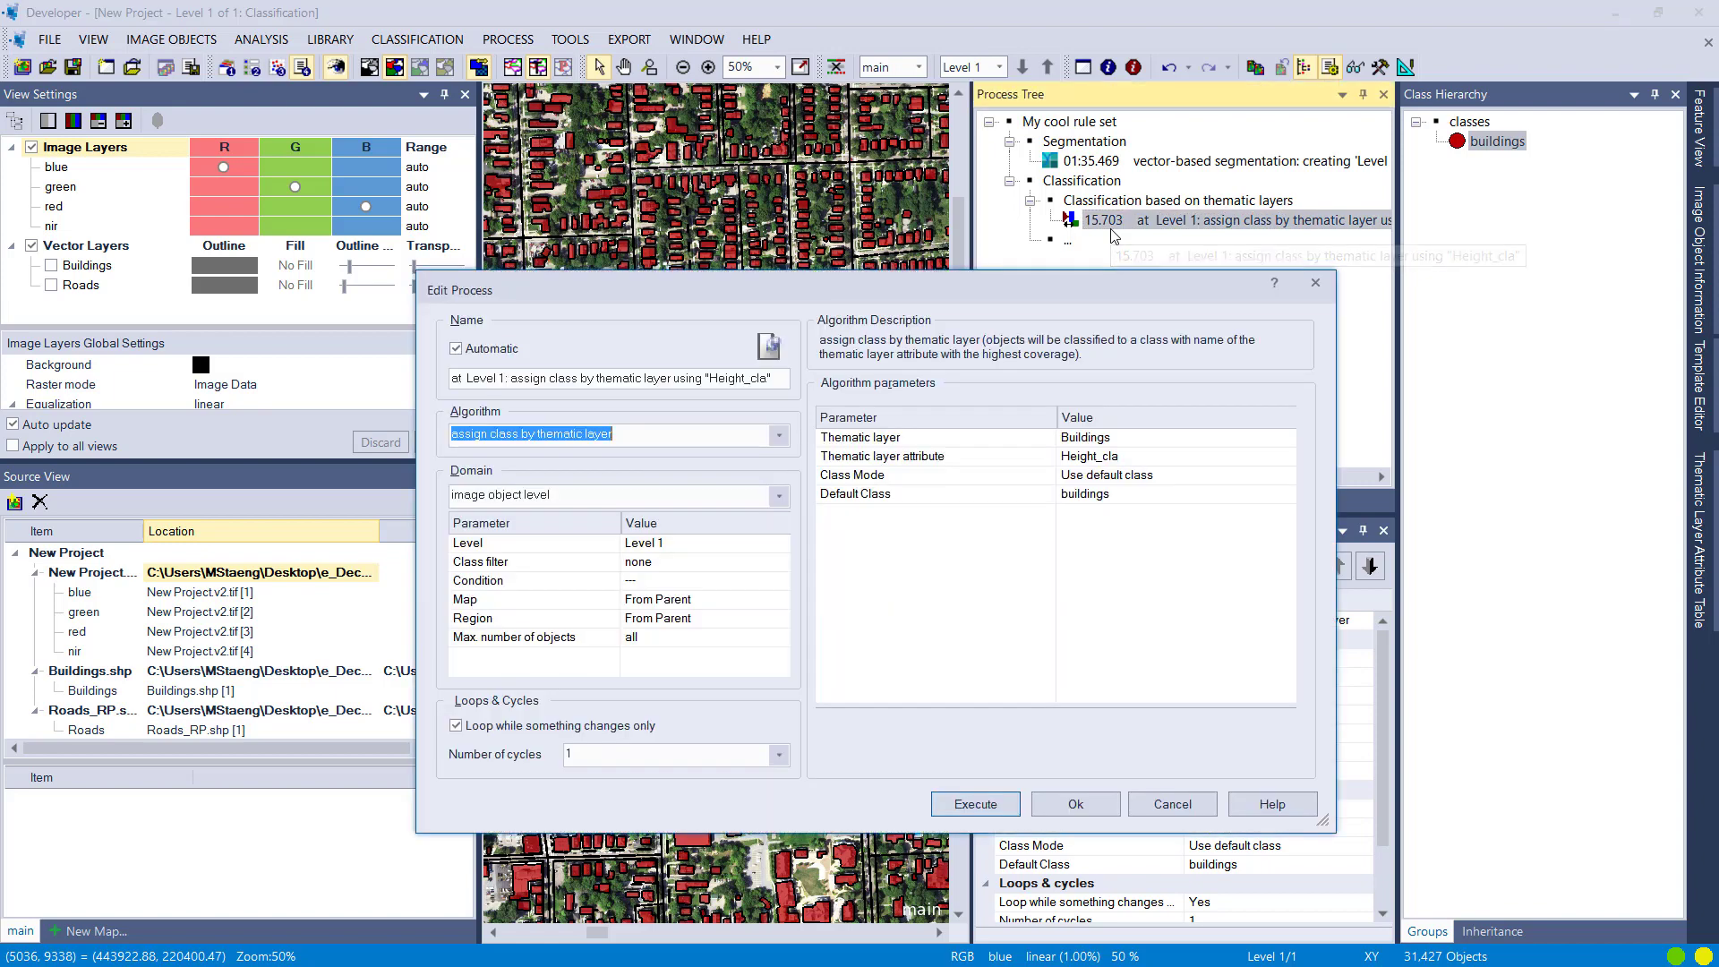
Set Class Mode to Create new class and execute, generating height classes <3m to >15m.
click(1291, 496)
click(1291, 495)
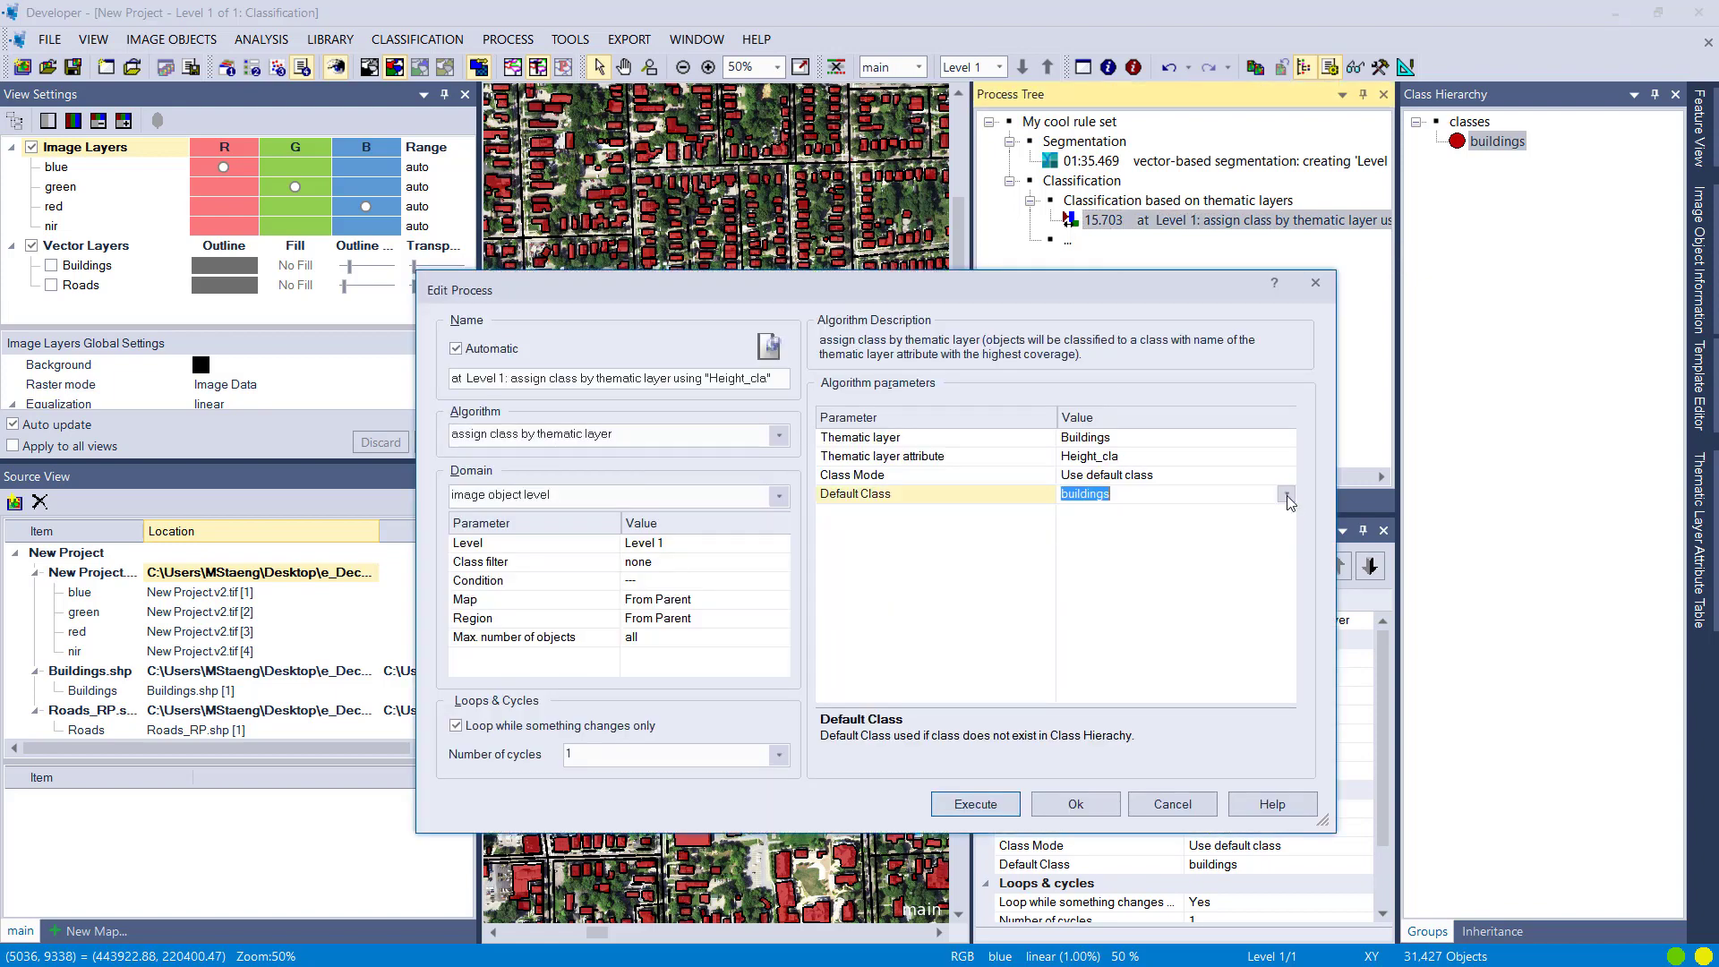
click(1292, 476)
click(1292, 476)
click(1114, 529)
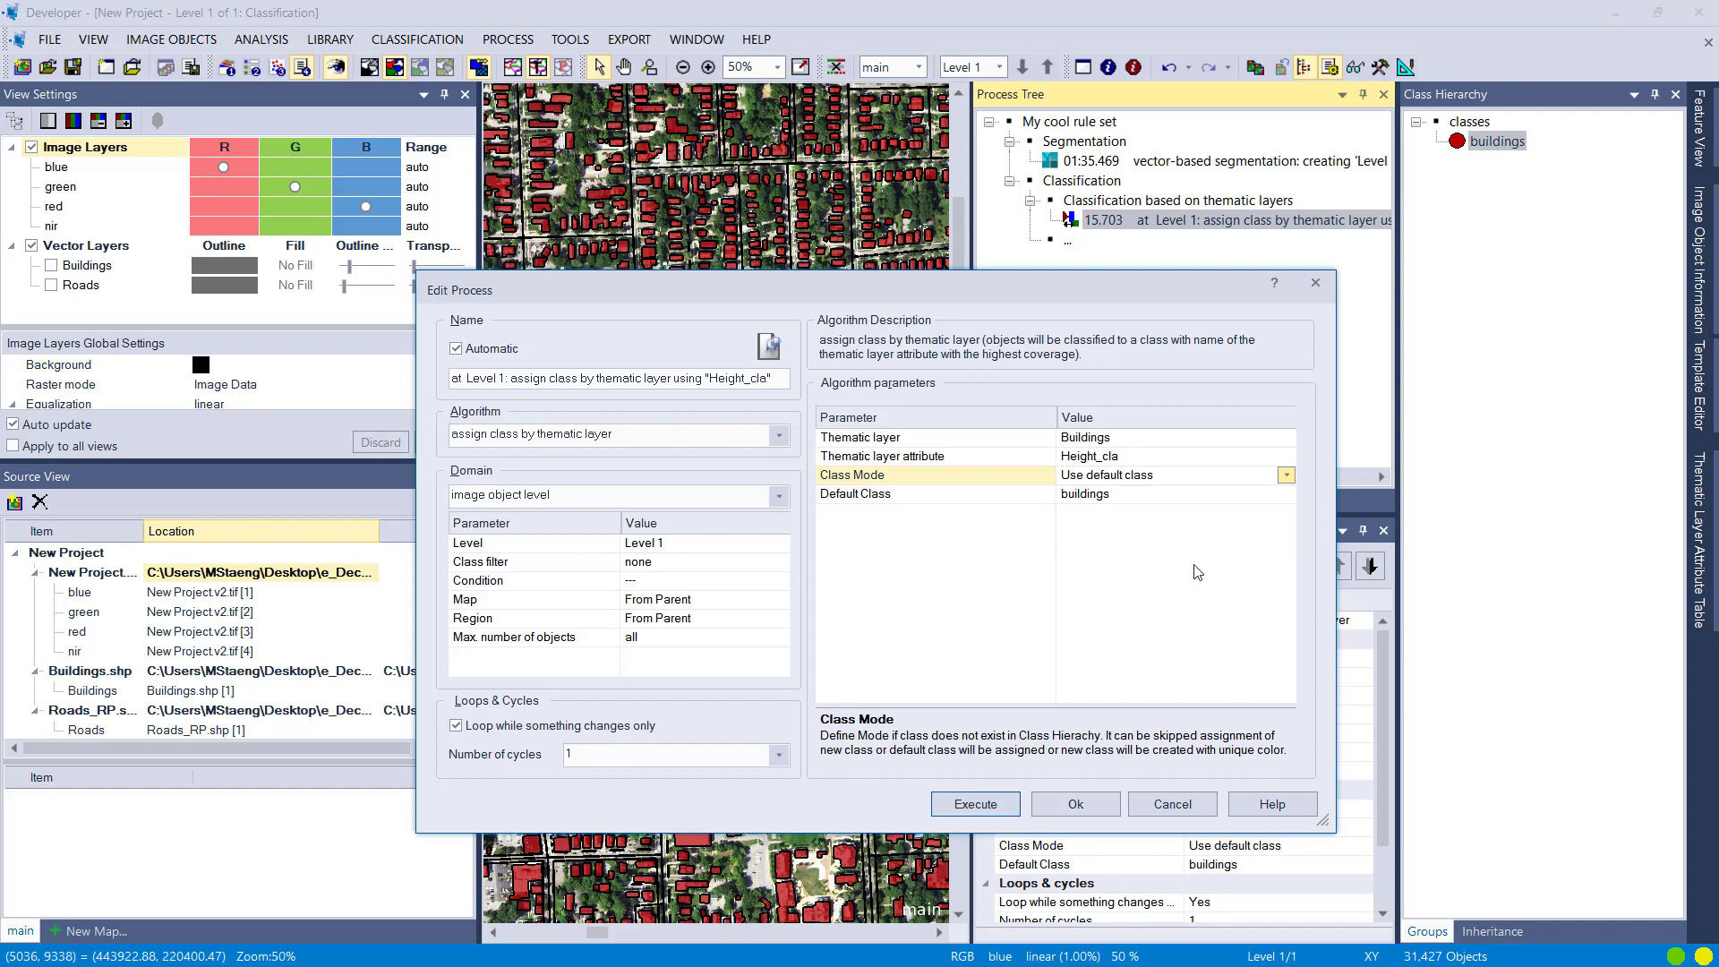
click(971, 806)
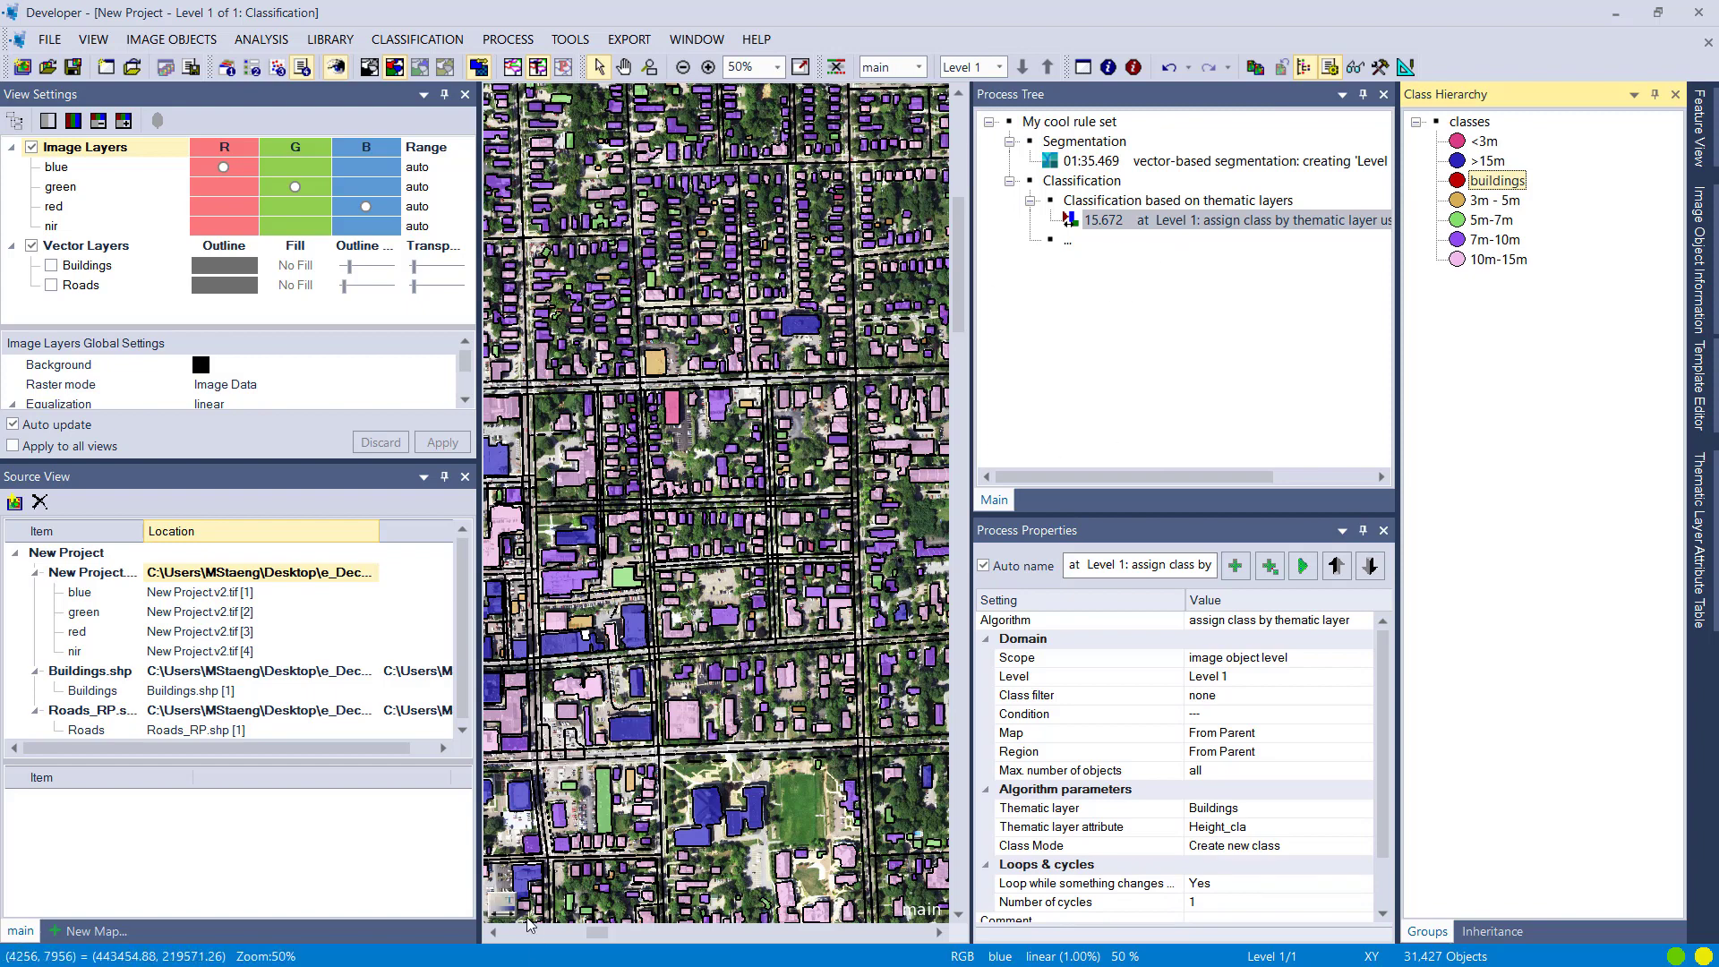
Make the map class colours more transparent and recolour the <3m class yellow.
mouse_move(512, 911)
drag(638, 907, 663, 915)
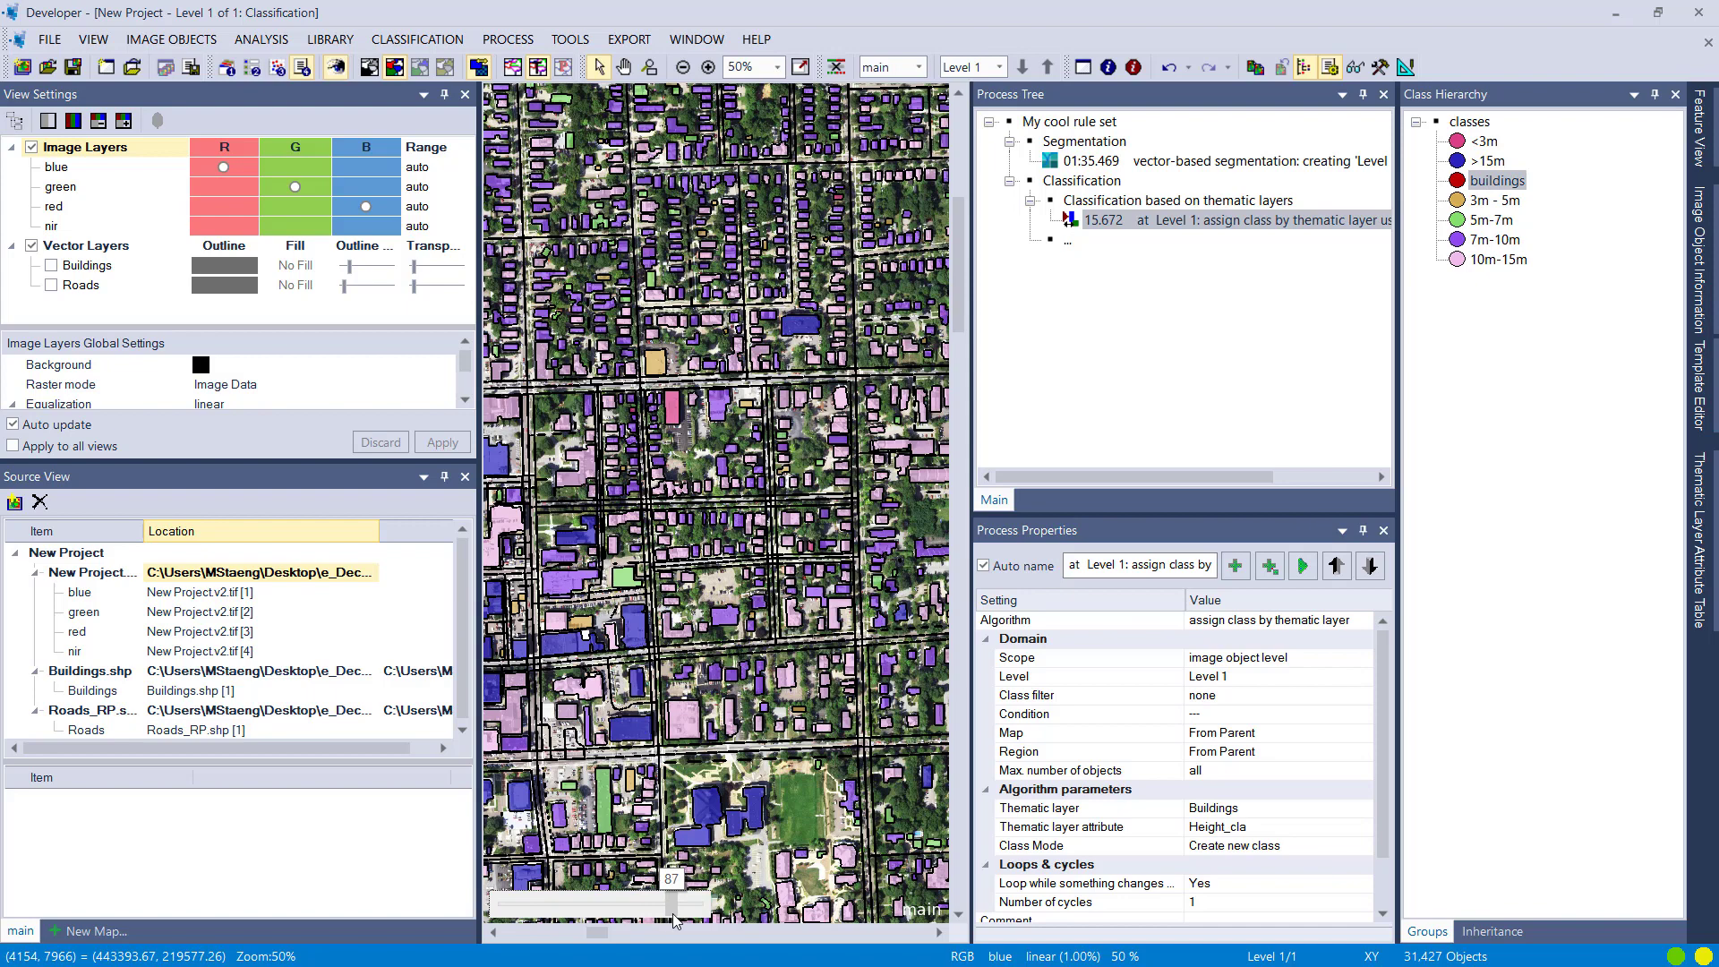
scroll(660, 660, down, 2)
scroll(660, 659, left, 3)
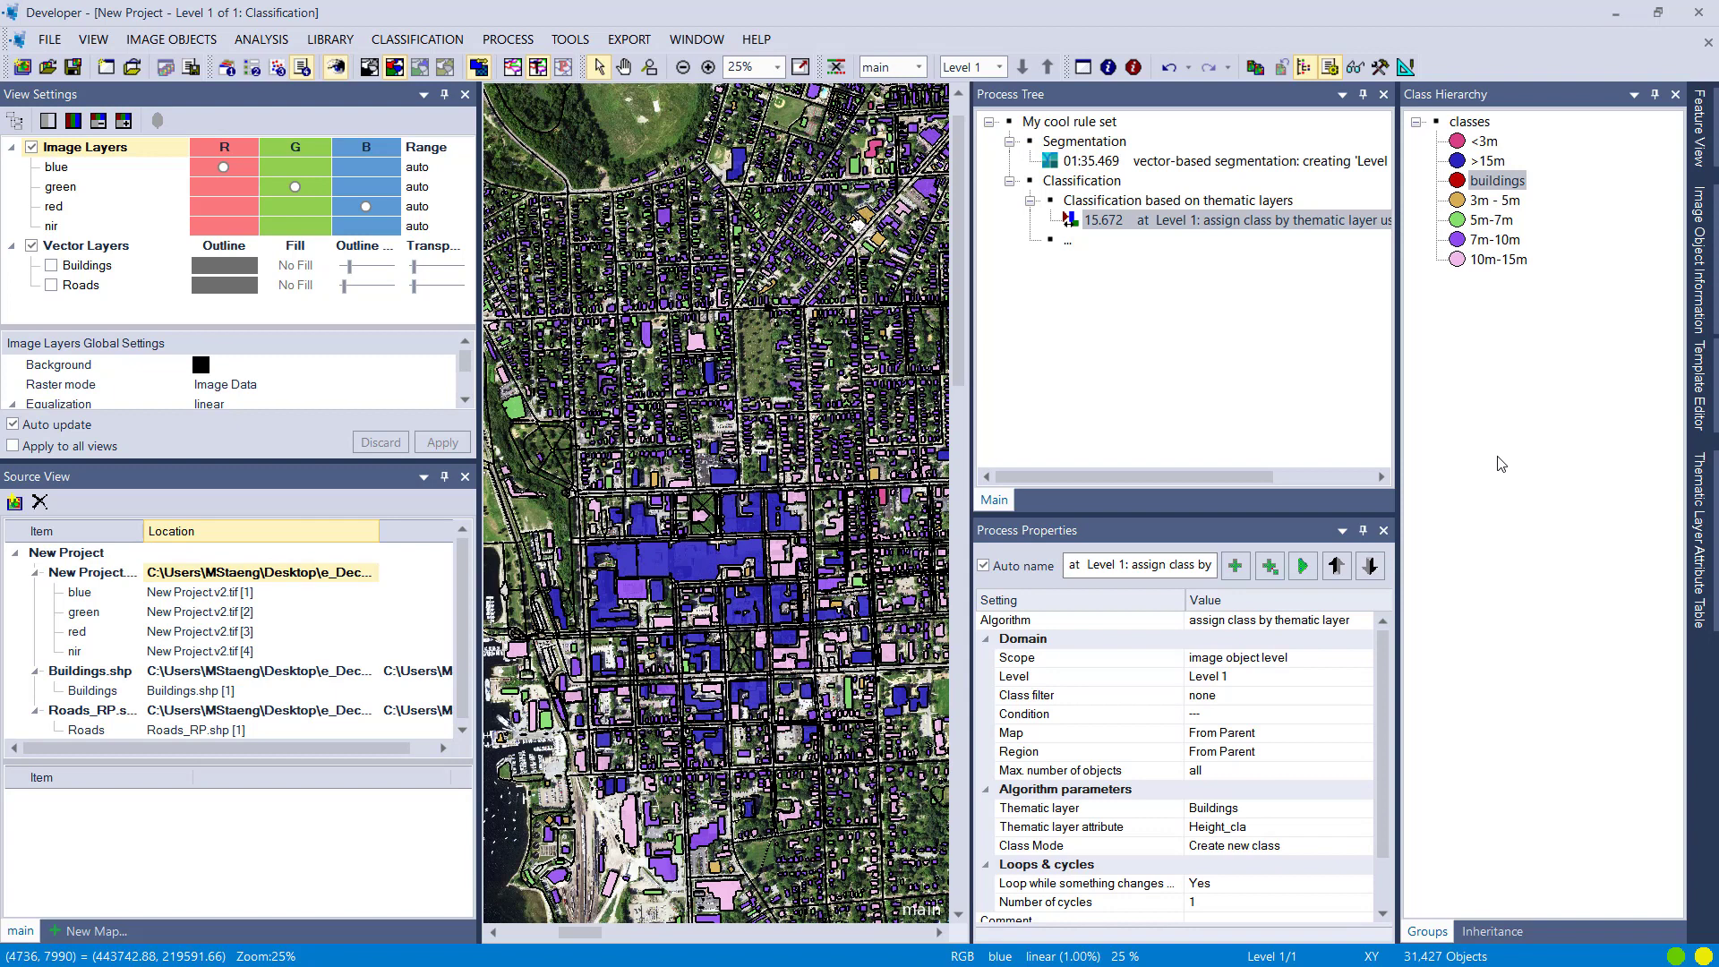
double_click(1463, 141)
click(929, 229)
click(947, 341)
click(807, 508)
key(Return)
key(Return)
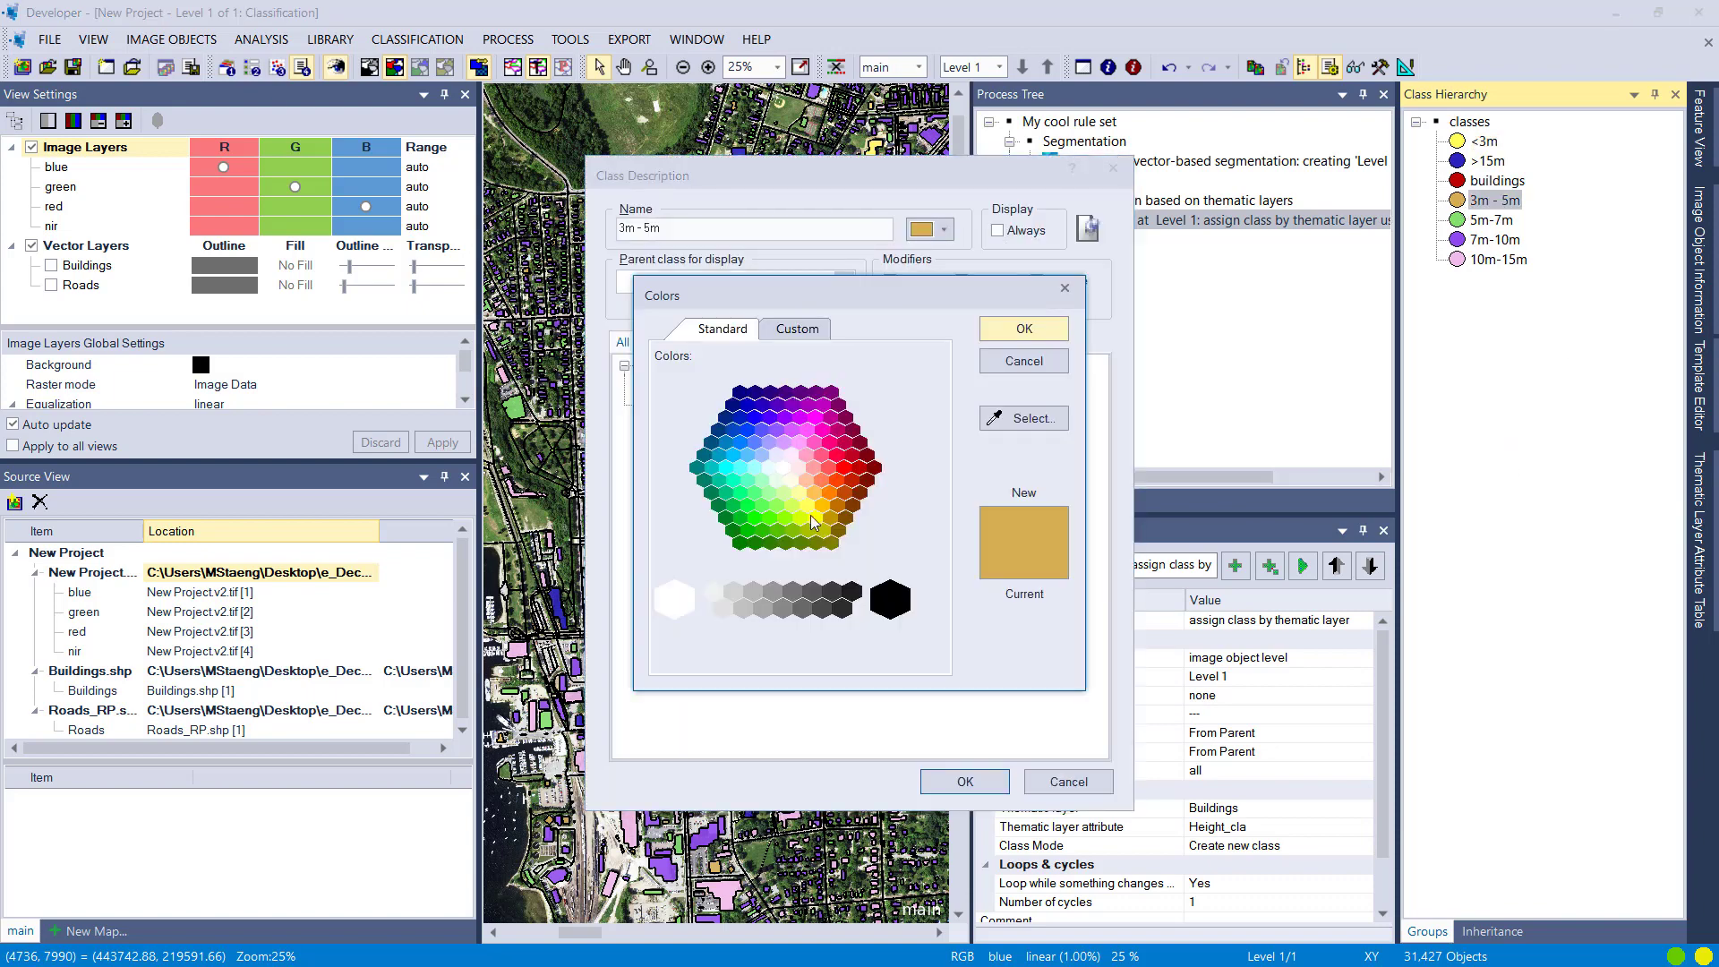
Recolour the 10m-15m class dark red and the >15m class purple.
key(Return)
key(Return)
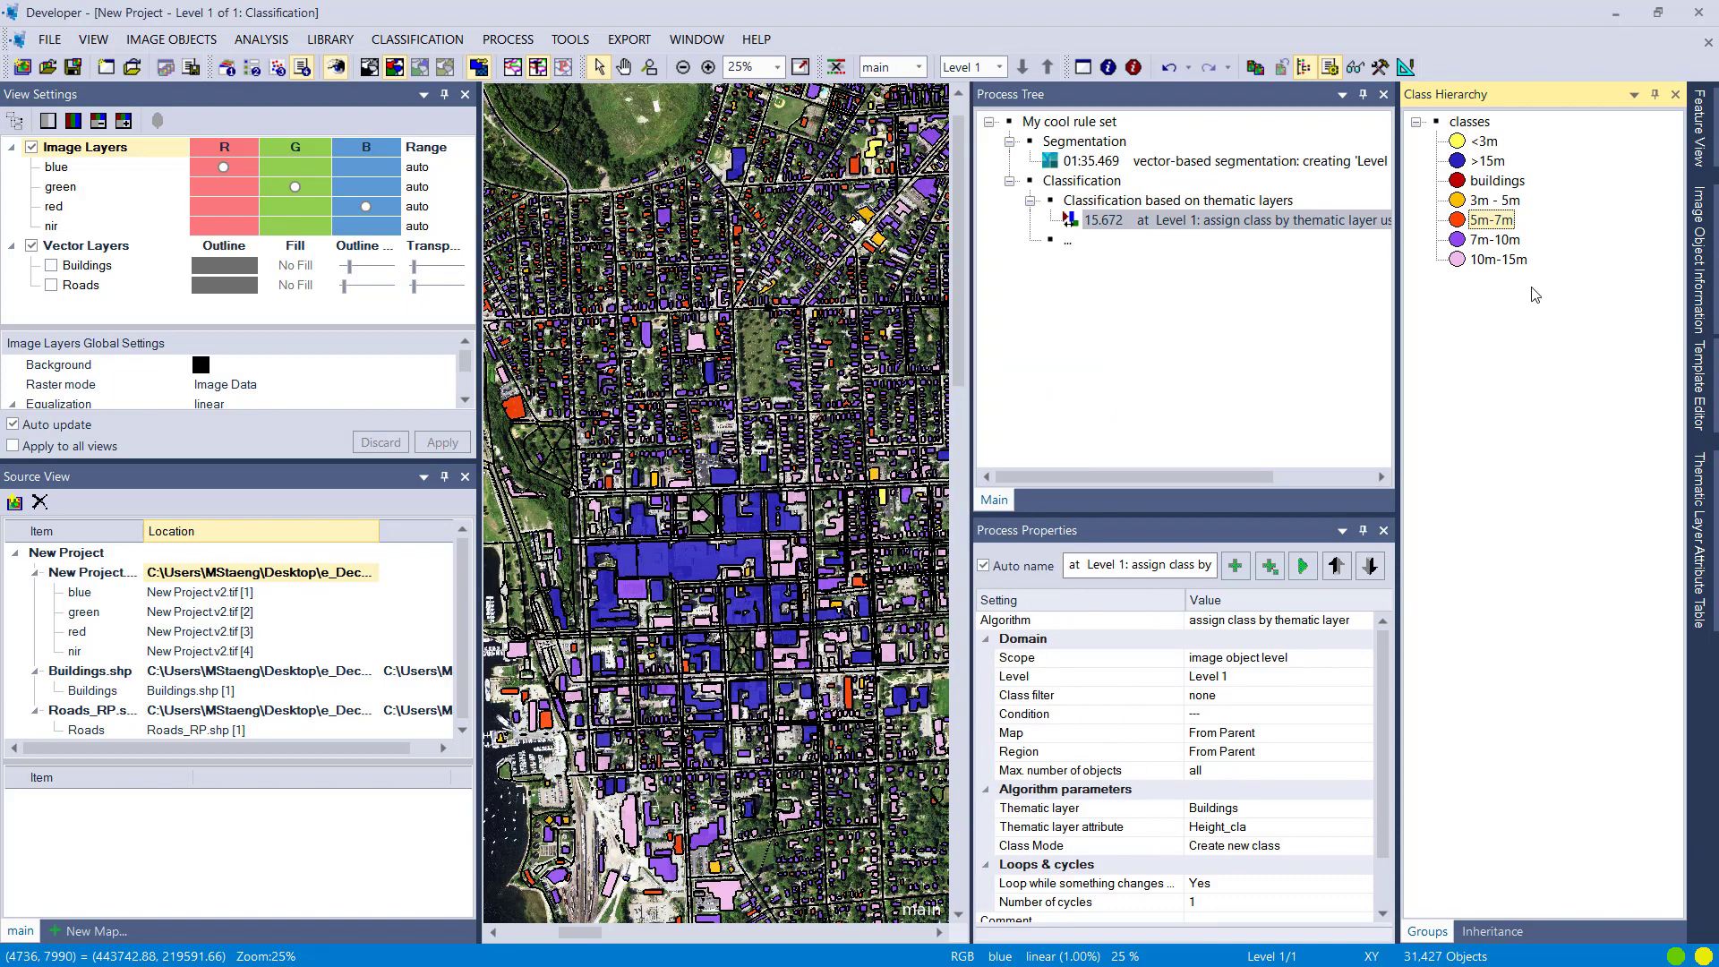
double_click(1494, 240)
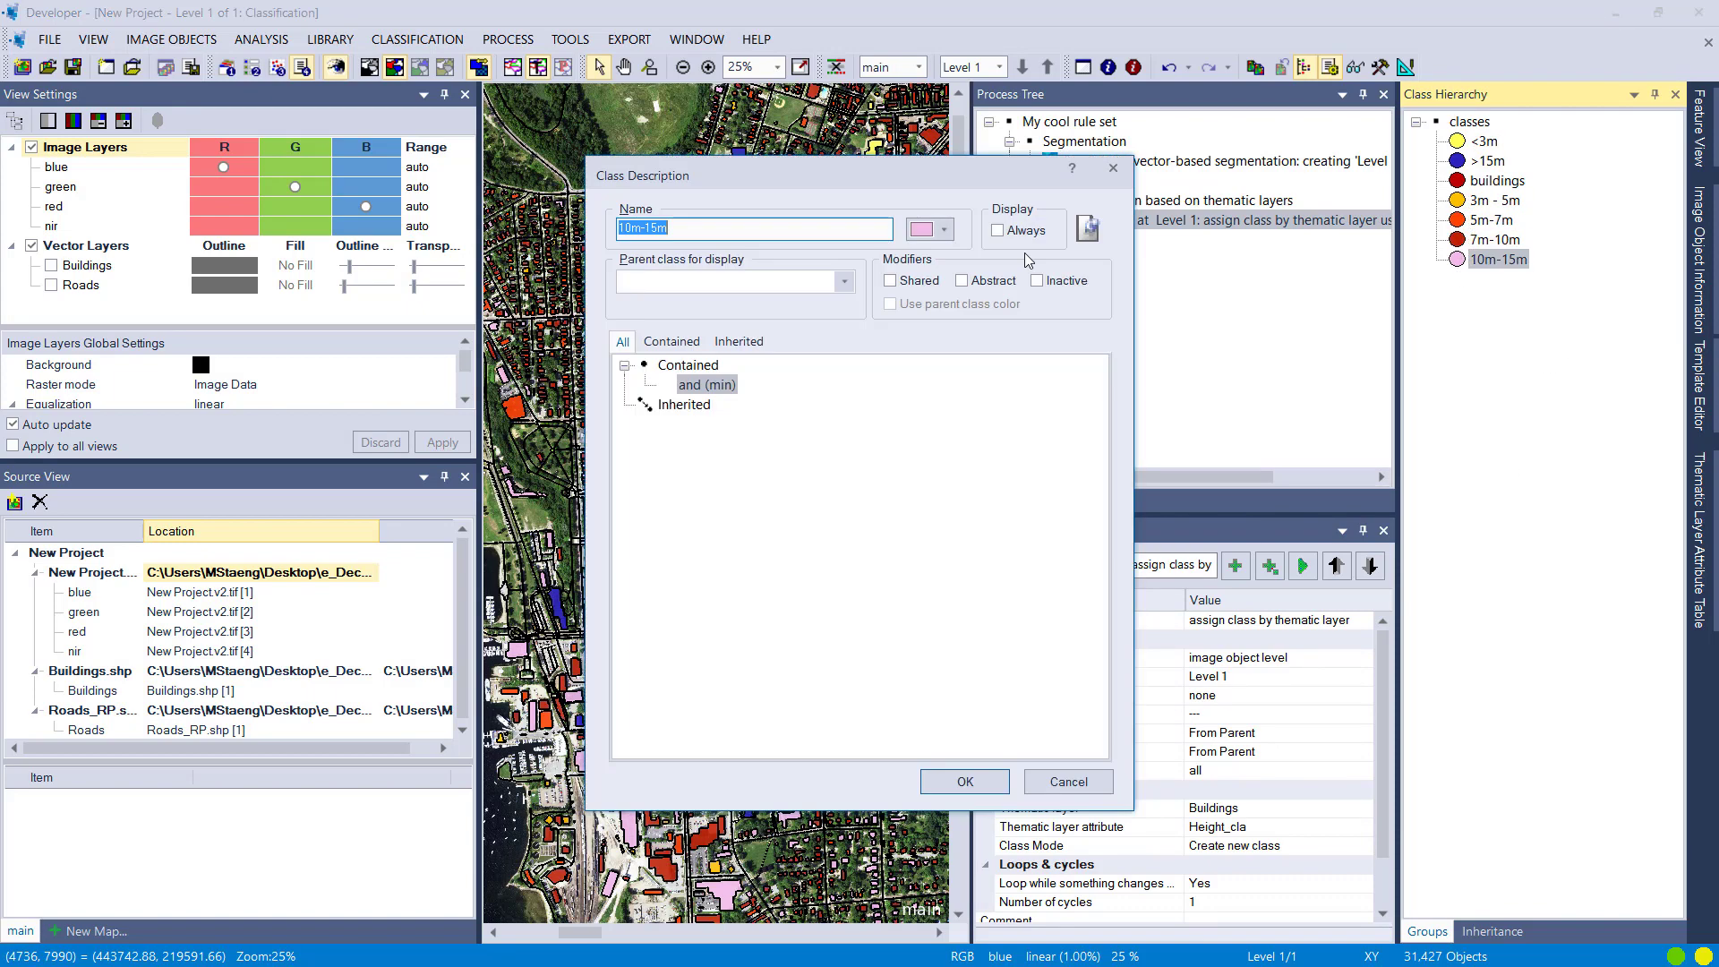
click(935, 230)
click(958, 338)
click(871, 474)
key(Return)
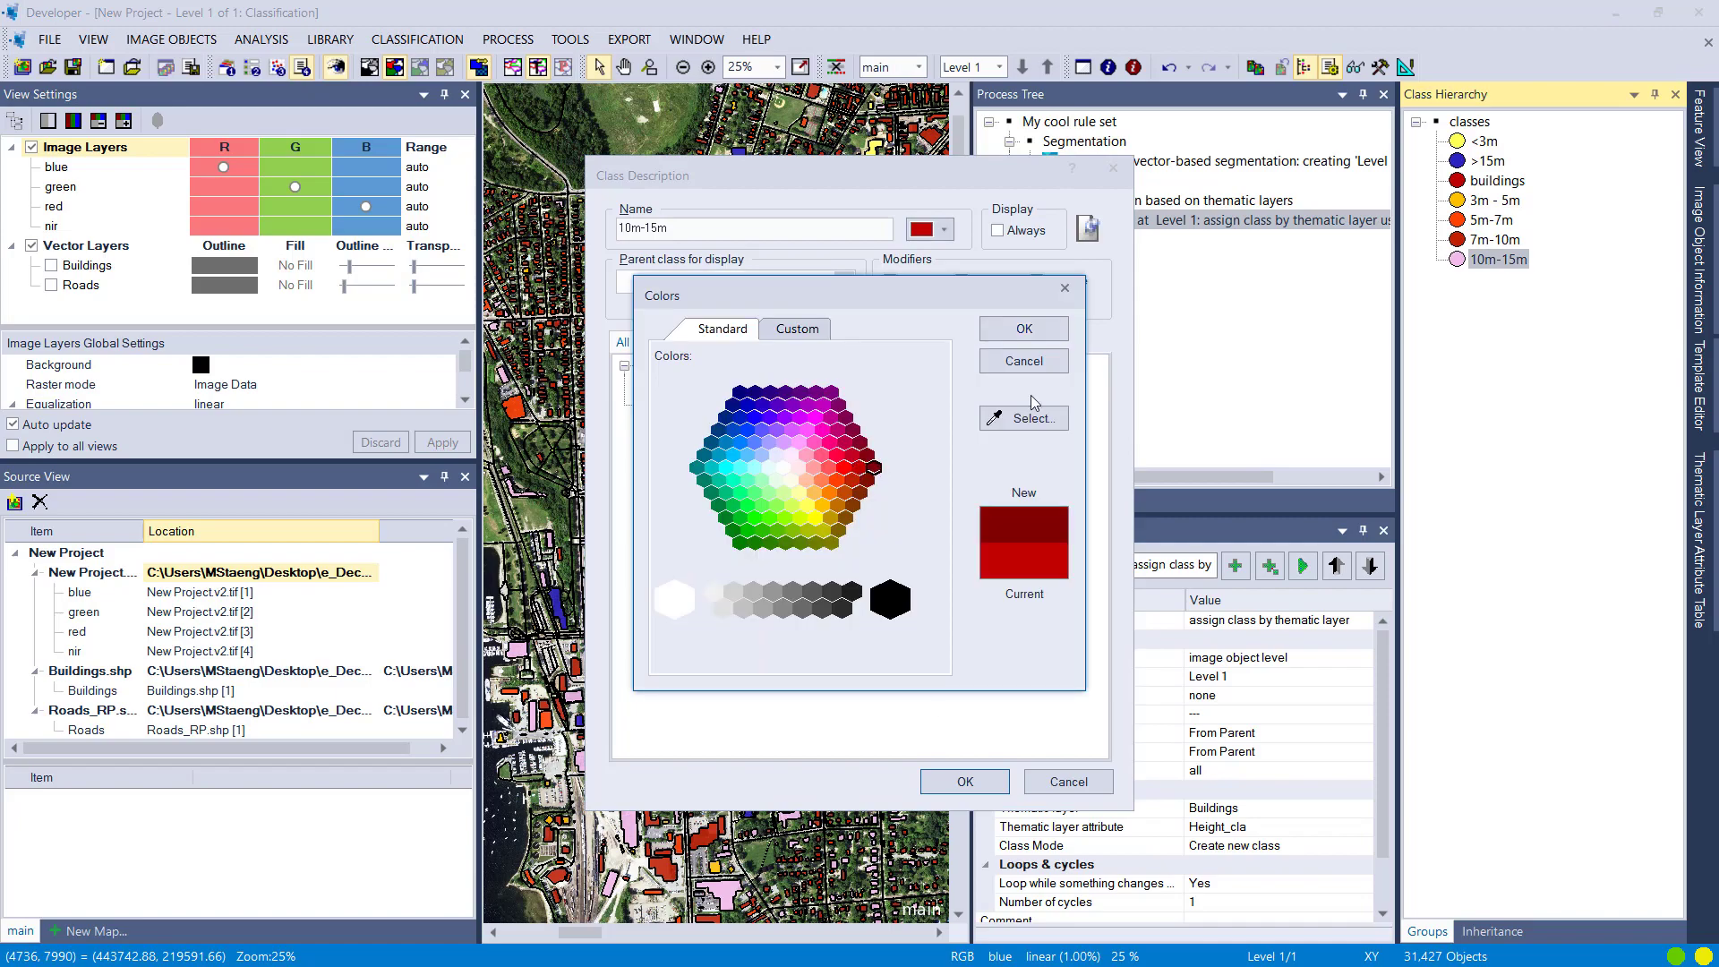
key(Return)
key(Return)
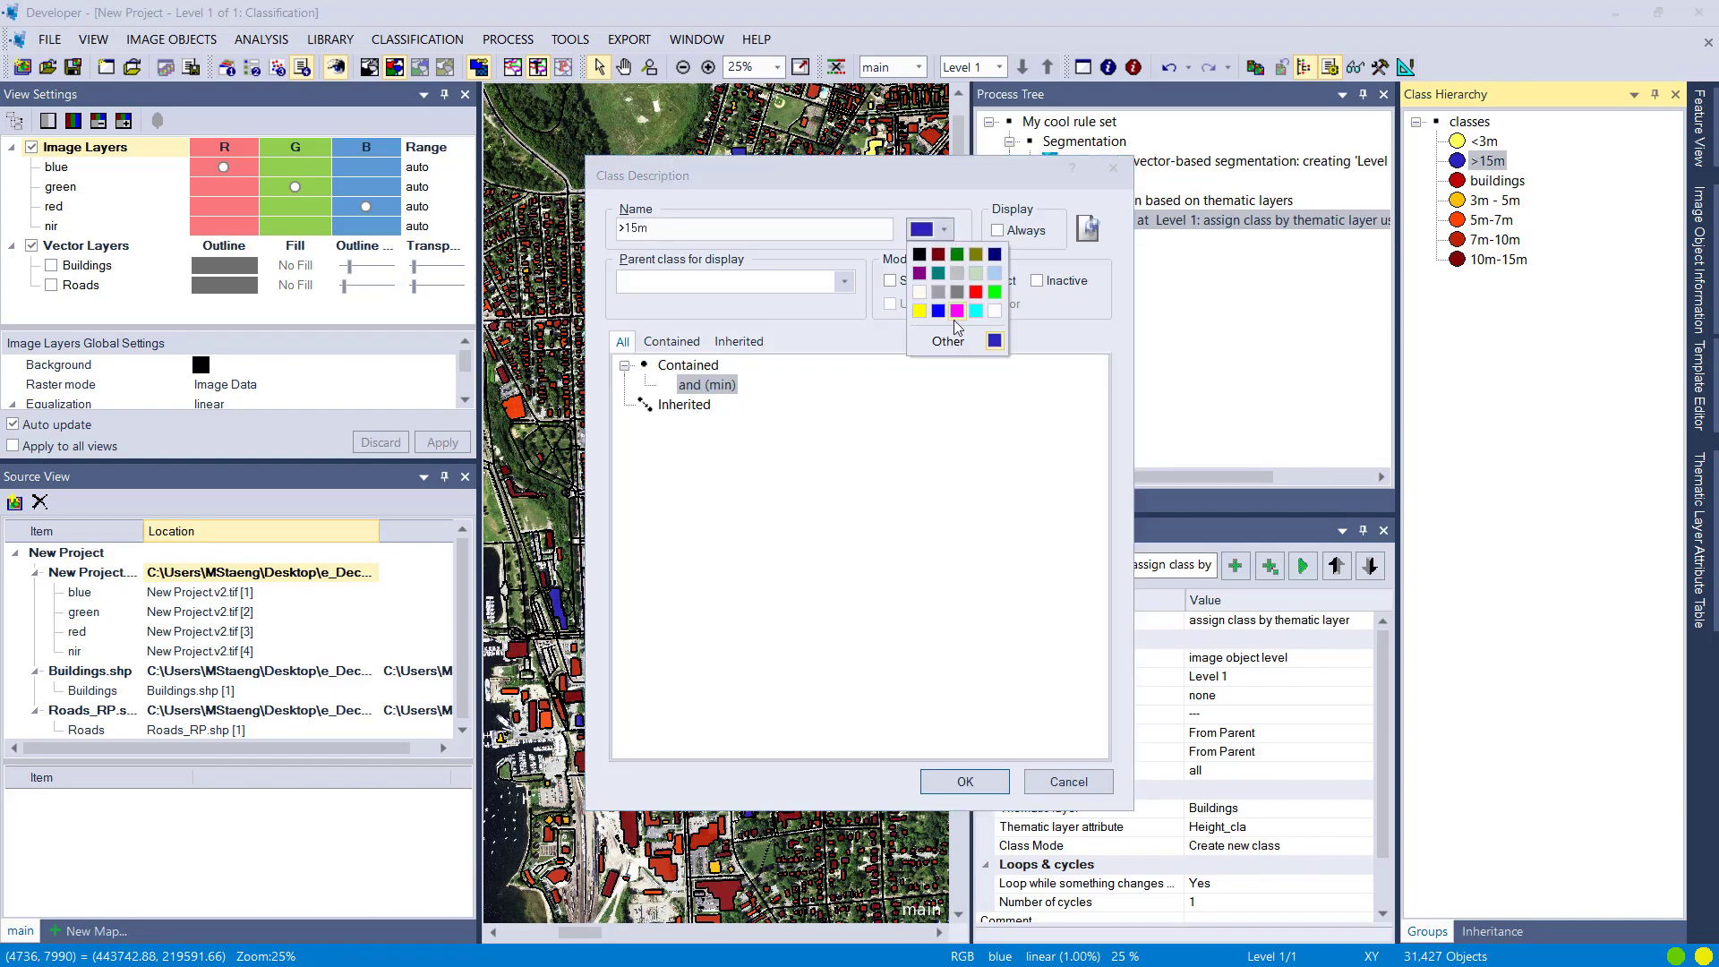
click(957, 339)
key(Return)
key(Return)
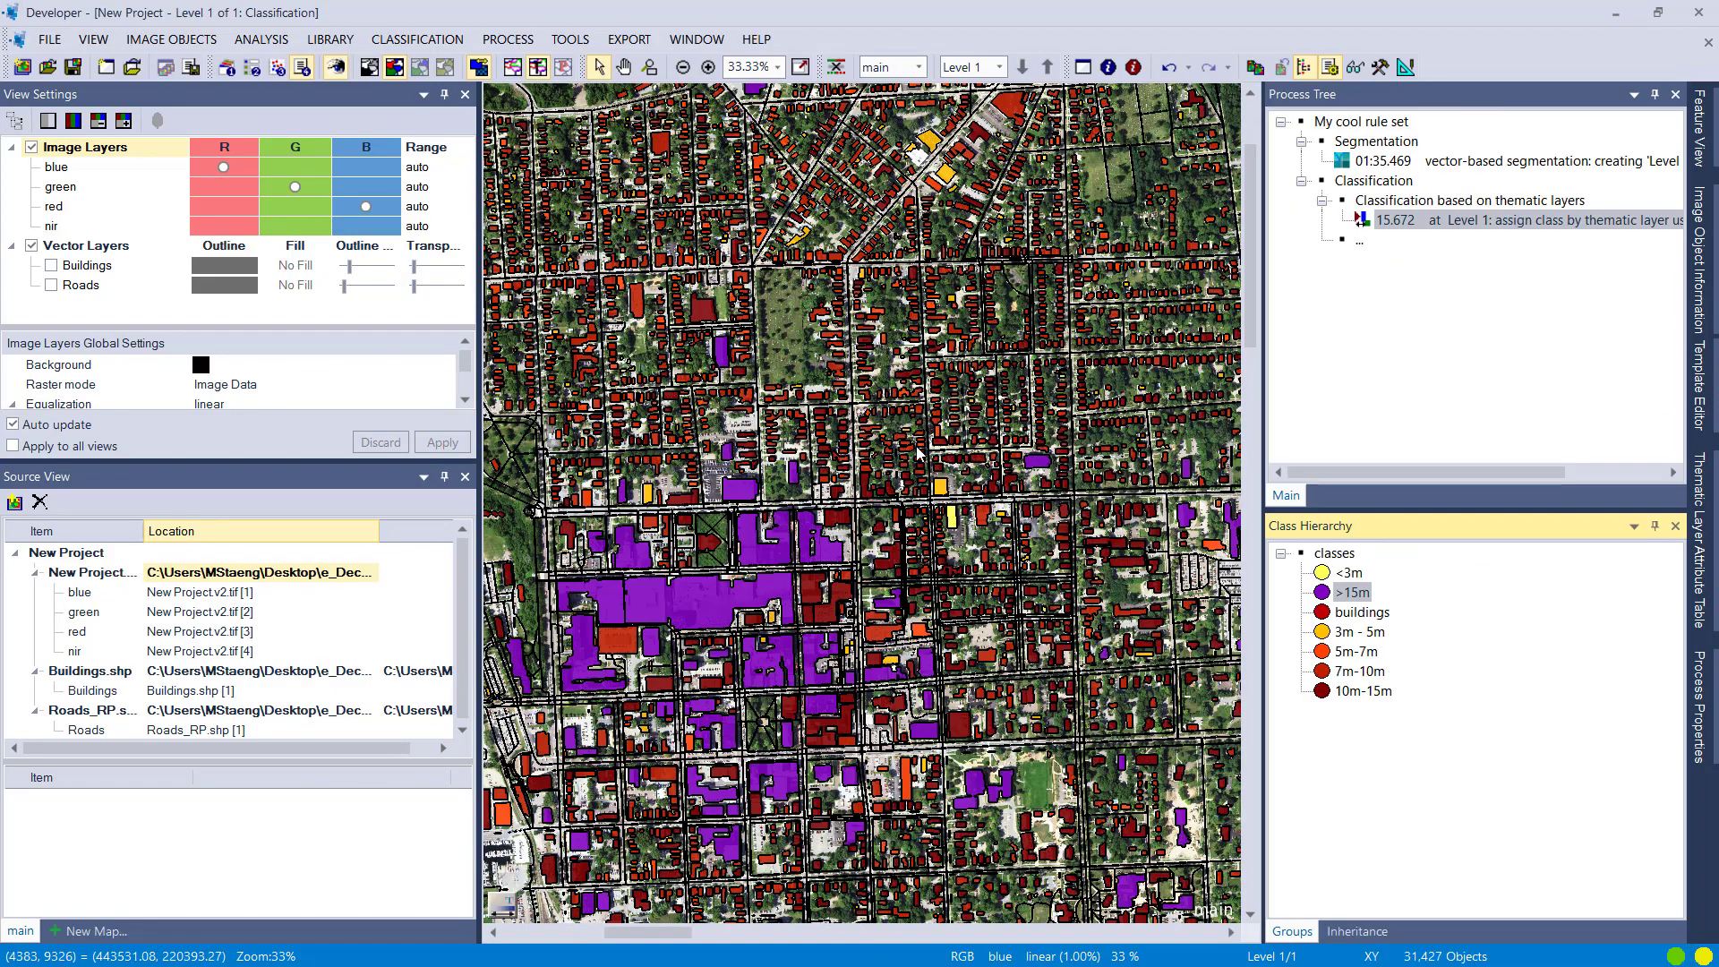
scroll(733, 204, down, 1)
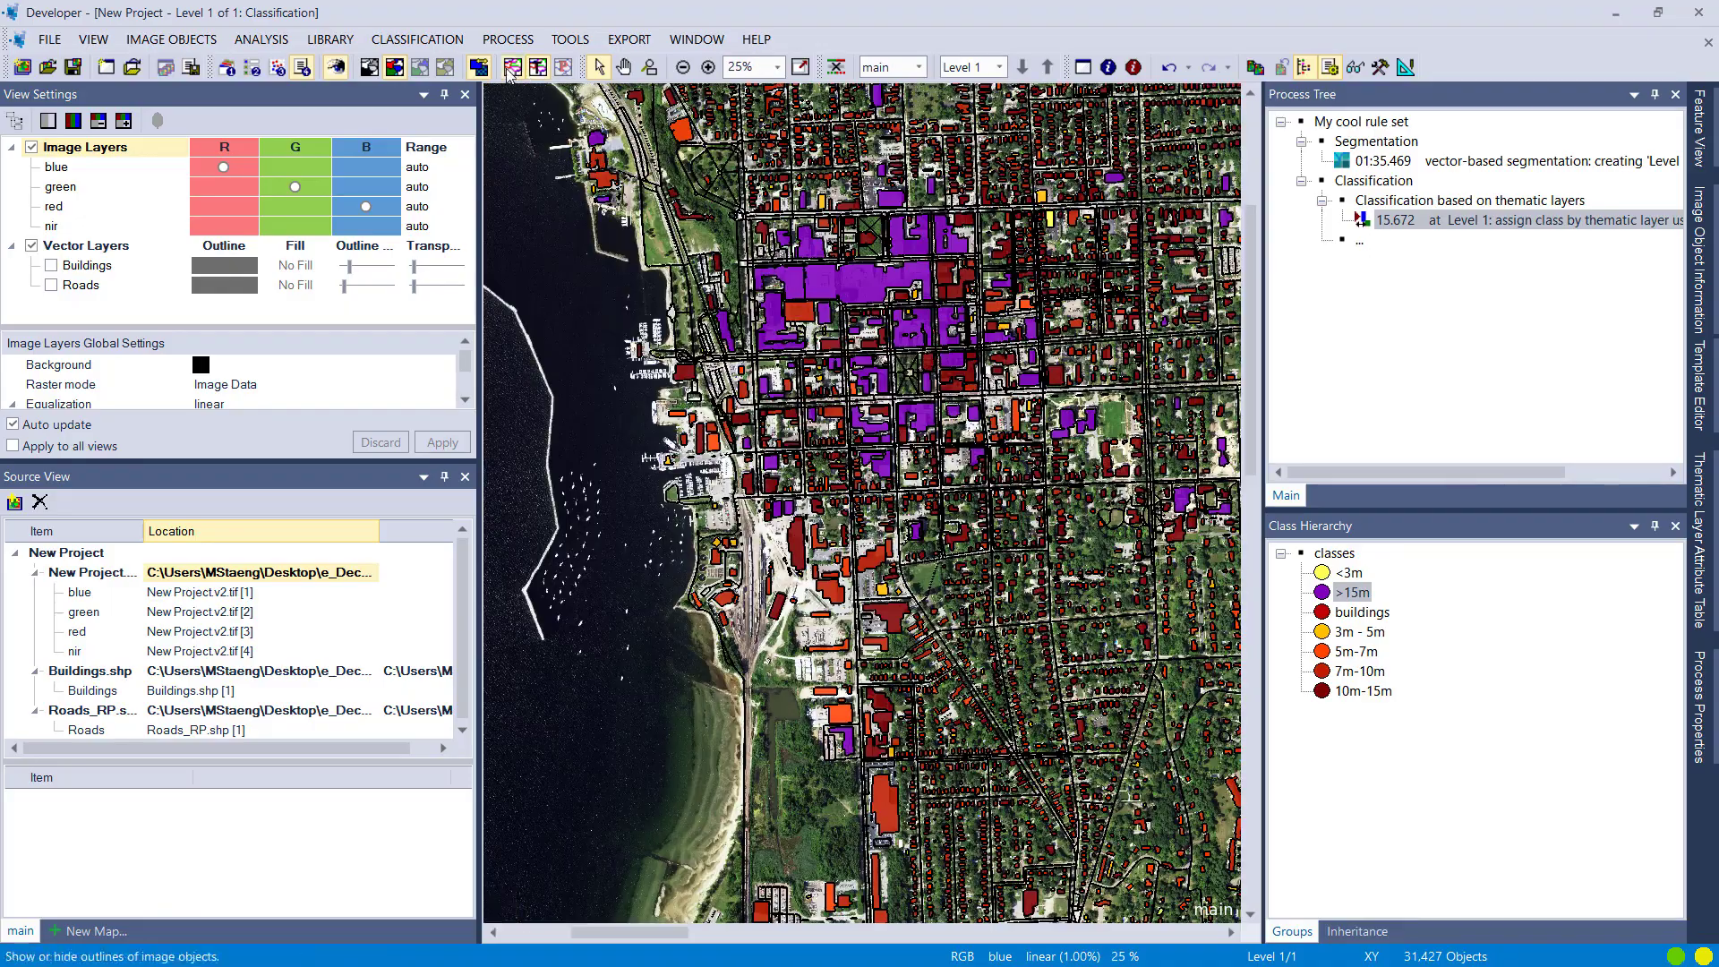
scroll(721, 427, up, 1)
scroll(720, 427, up, 3)
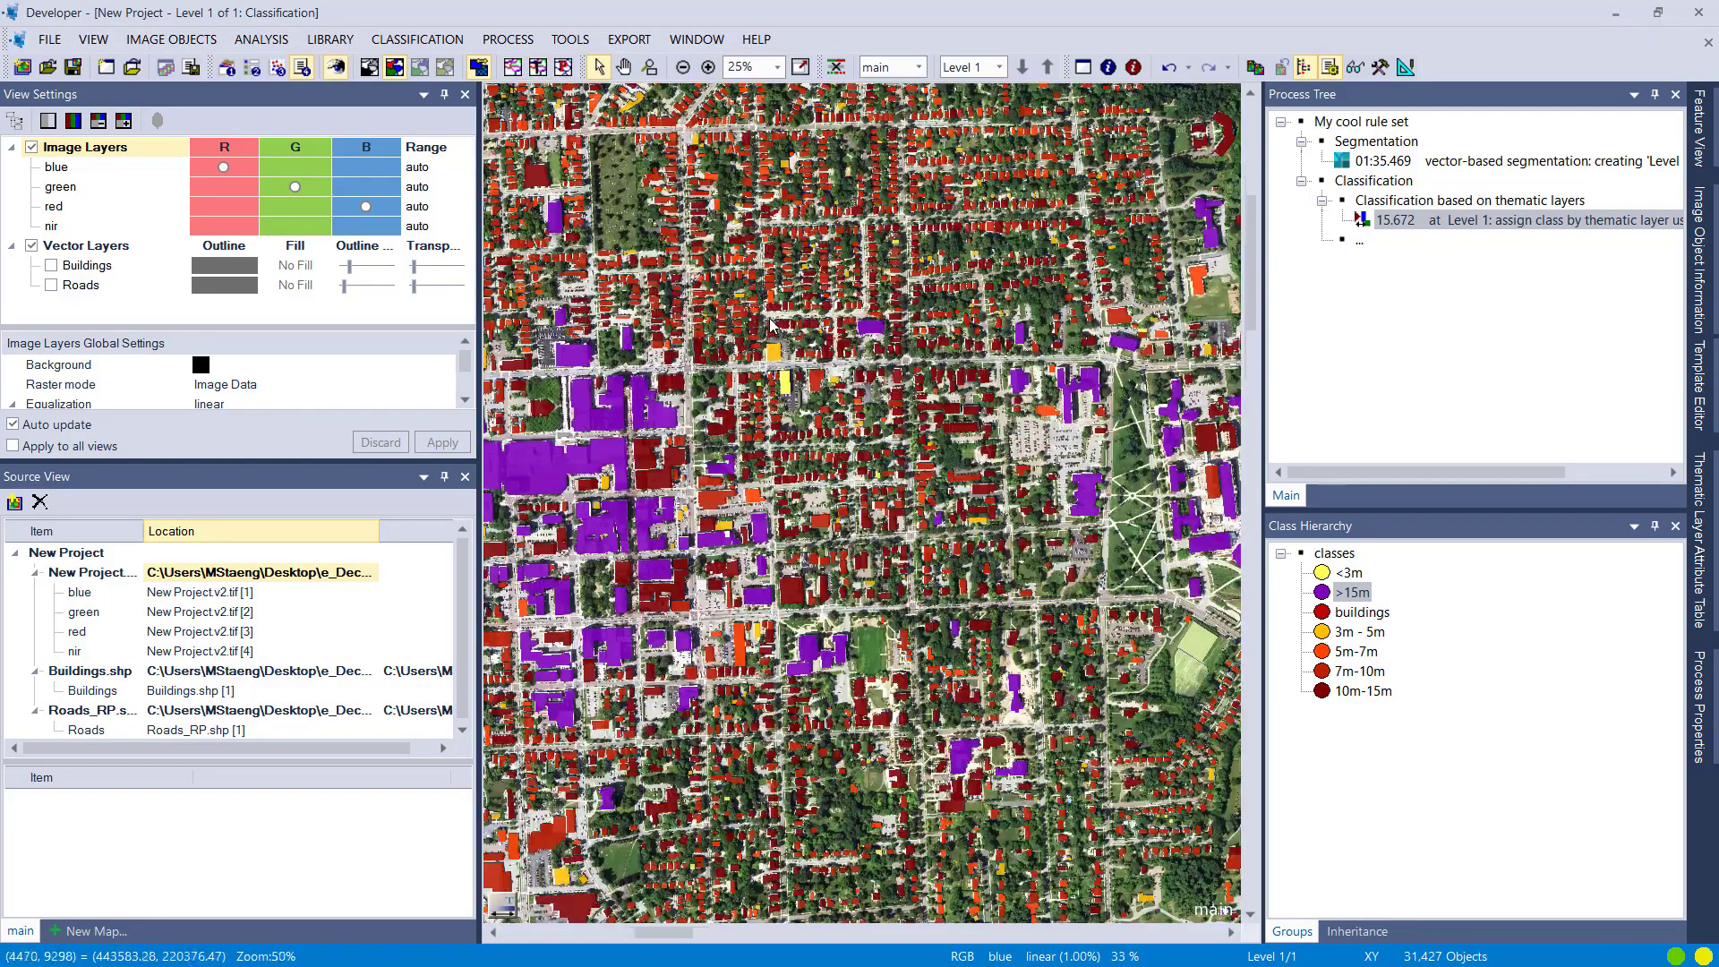
scroll(947, 410, down, 3)
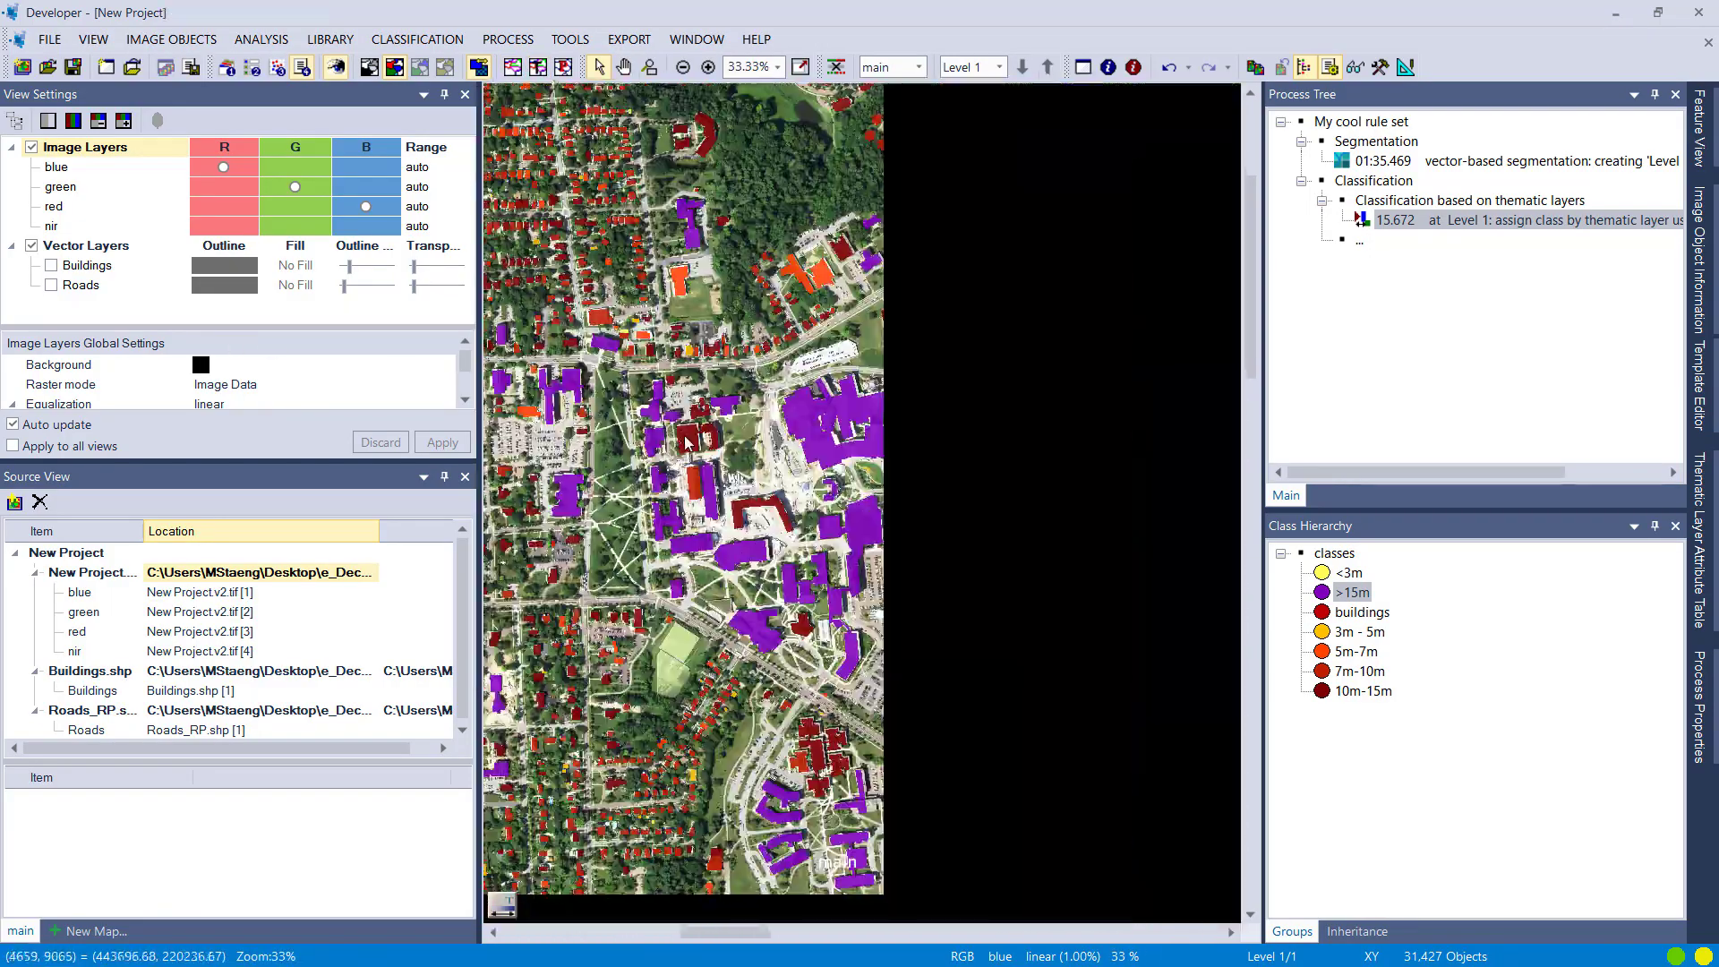
scroll(906, 564, down, 2)
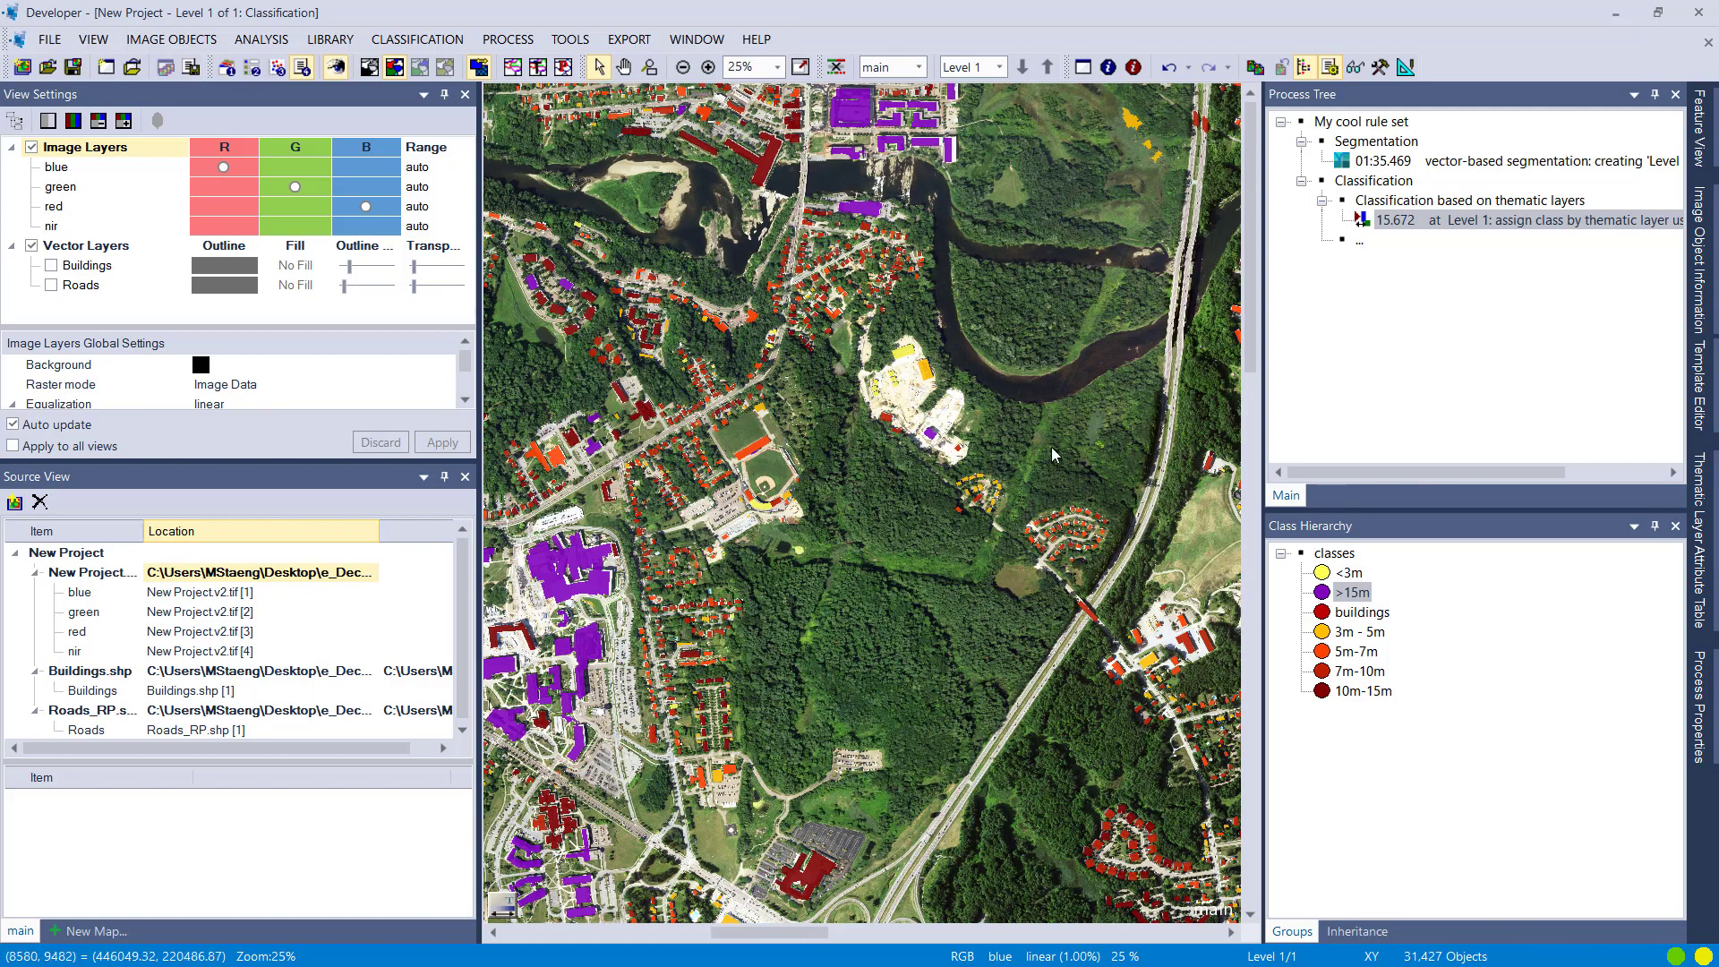
scroll(643, 379, up, 1)
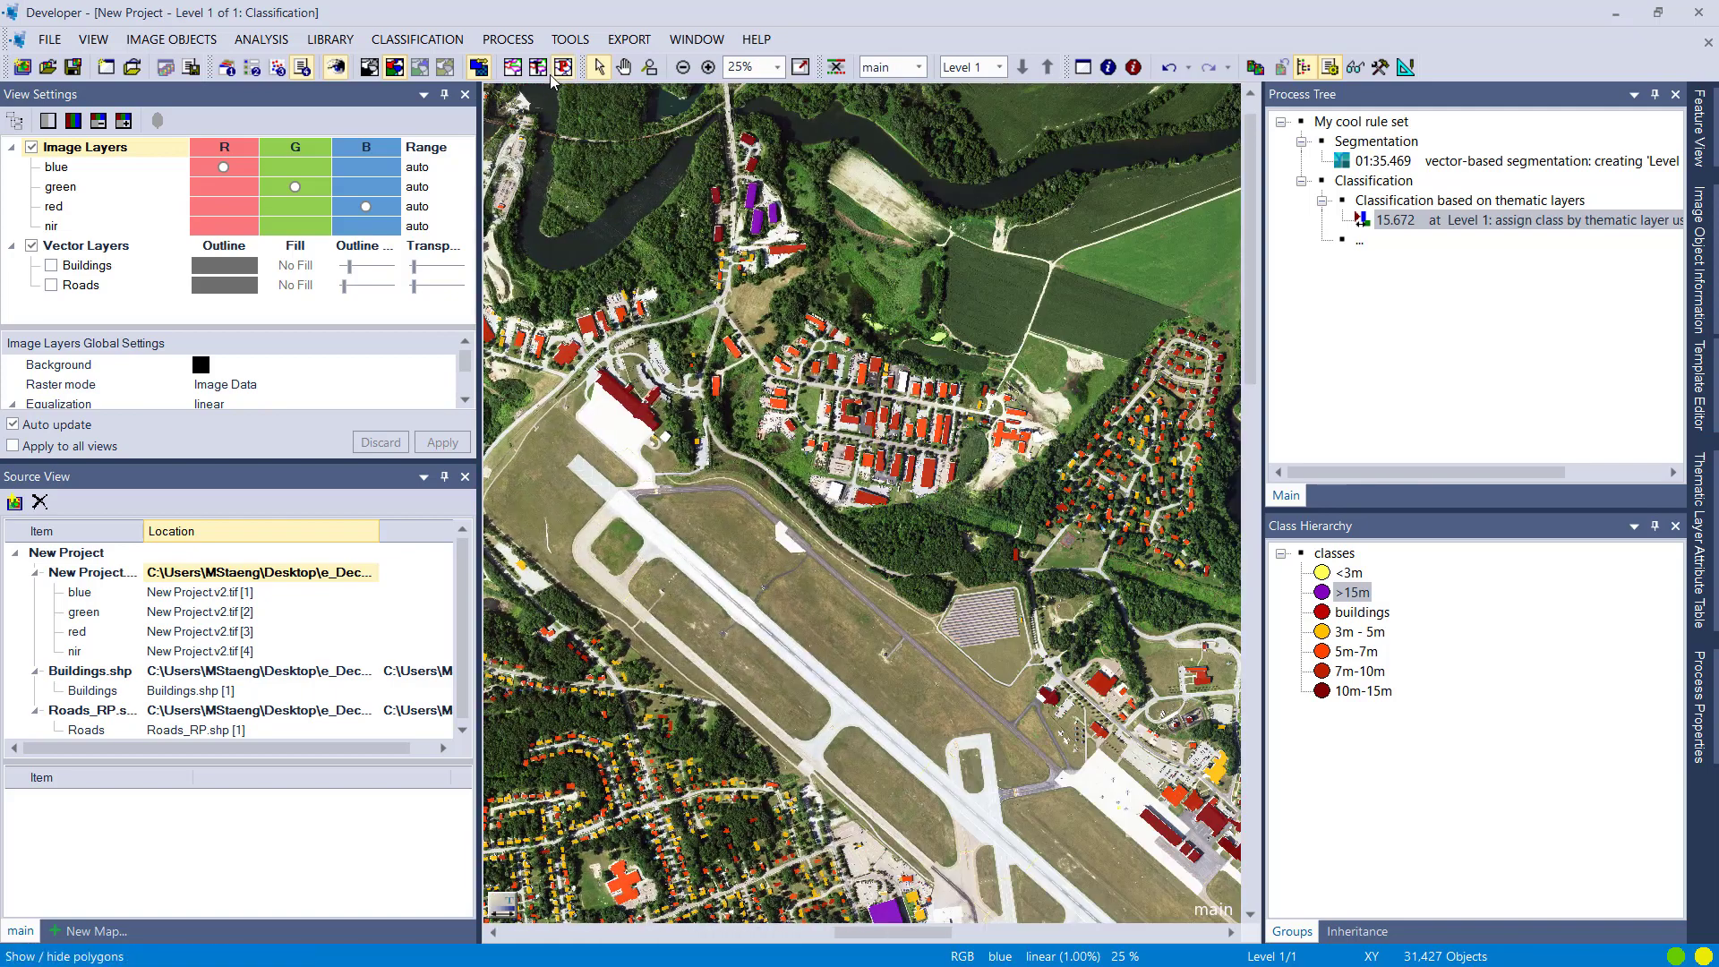
scroll(665, 555, down, 1)
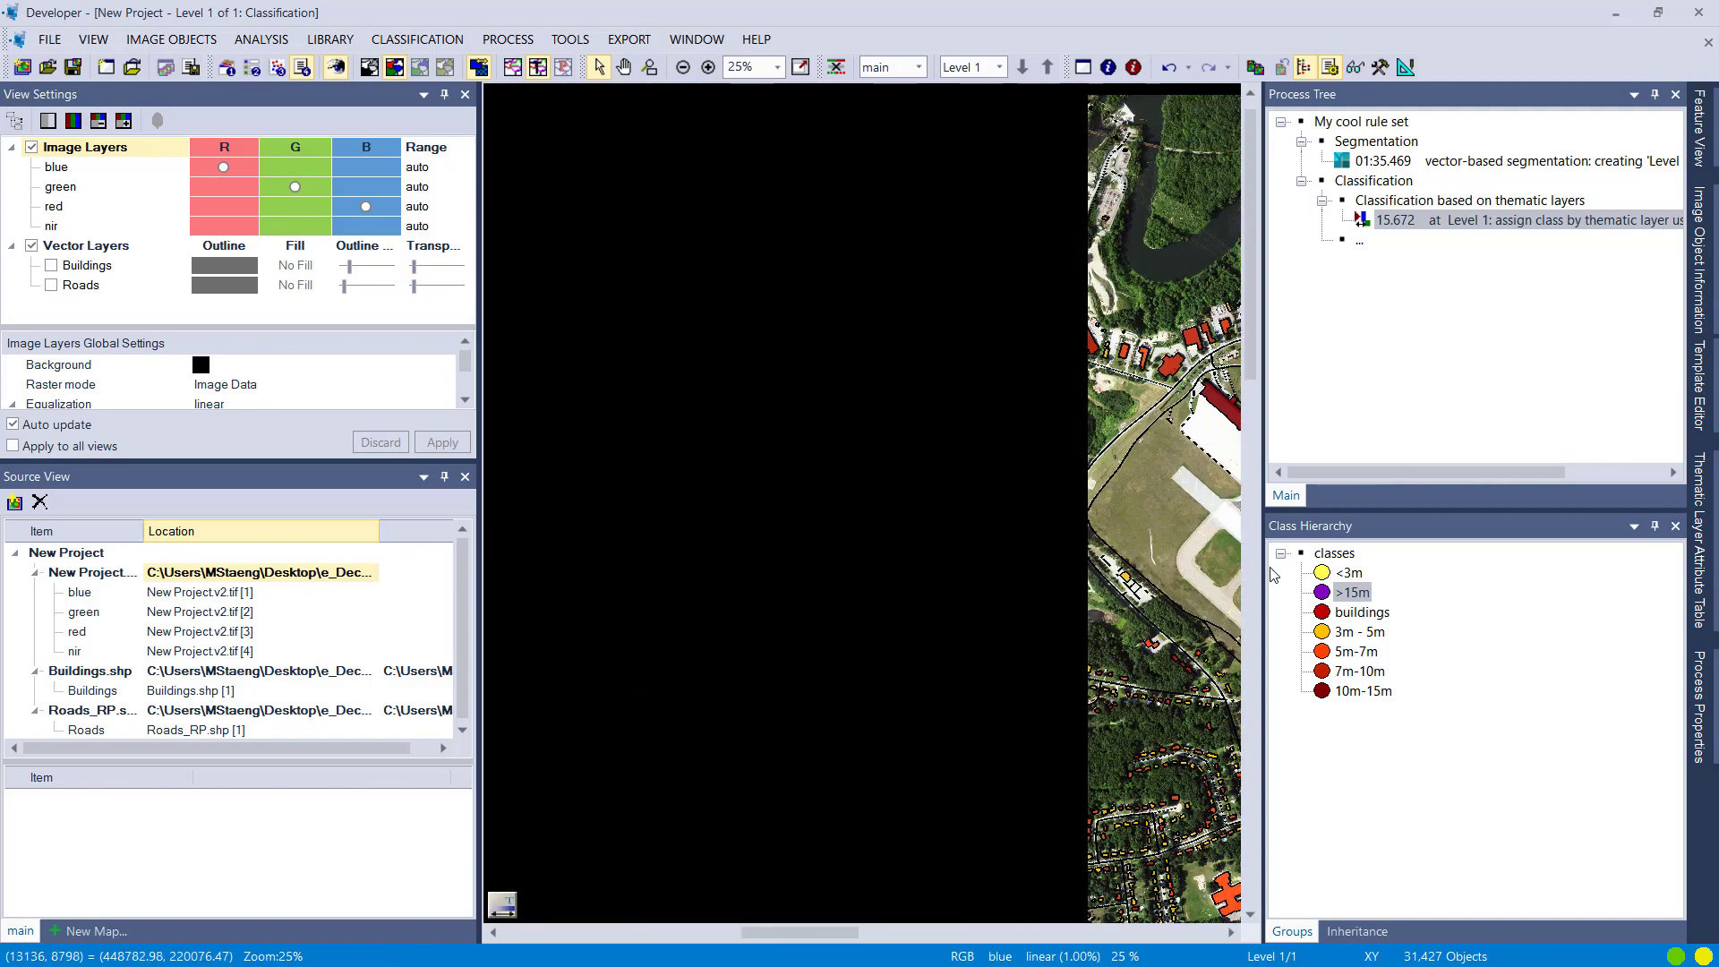
scroll(781, 589, up, 1)
scroll(788, 498, up, 4)
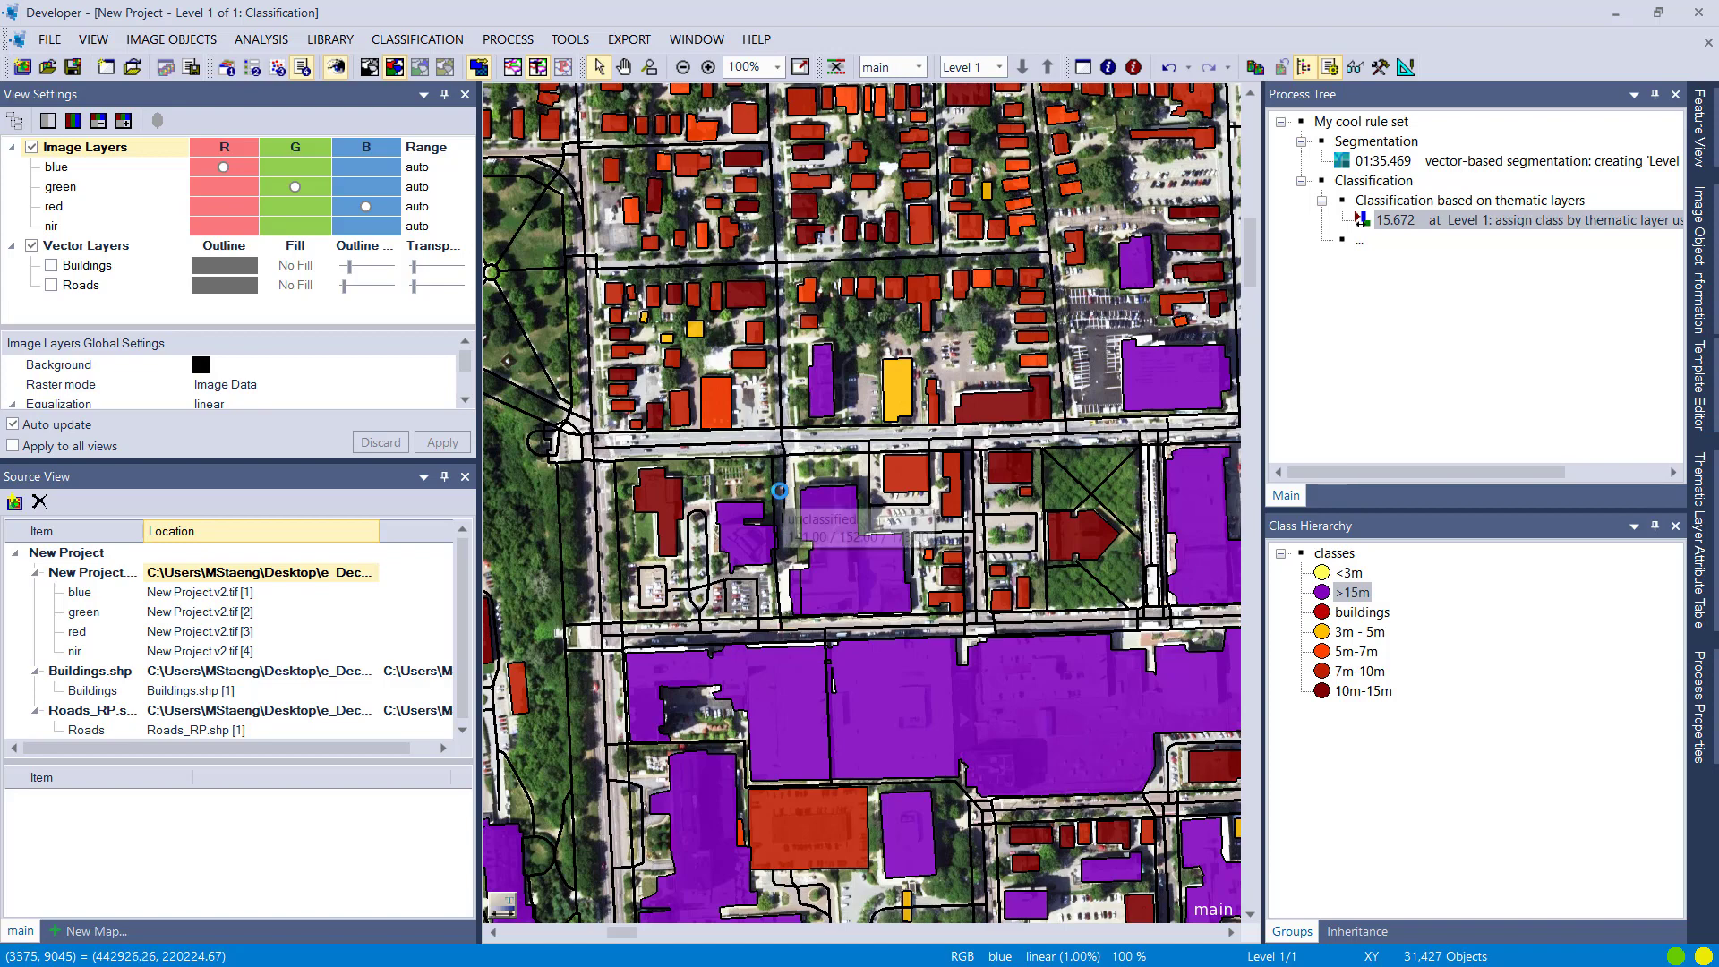
scroll(786, 497, down, 2)
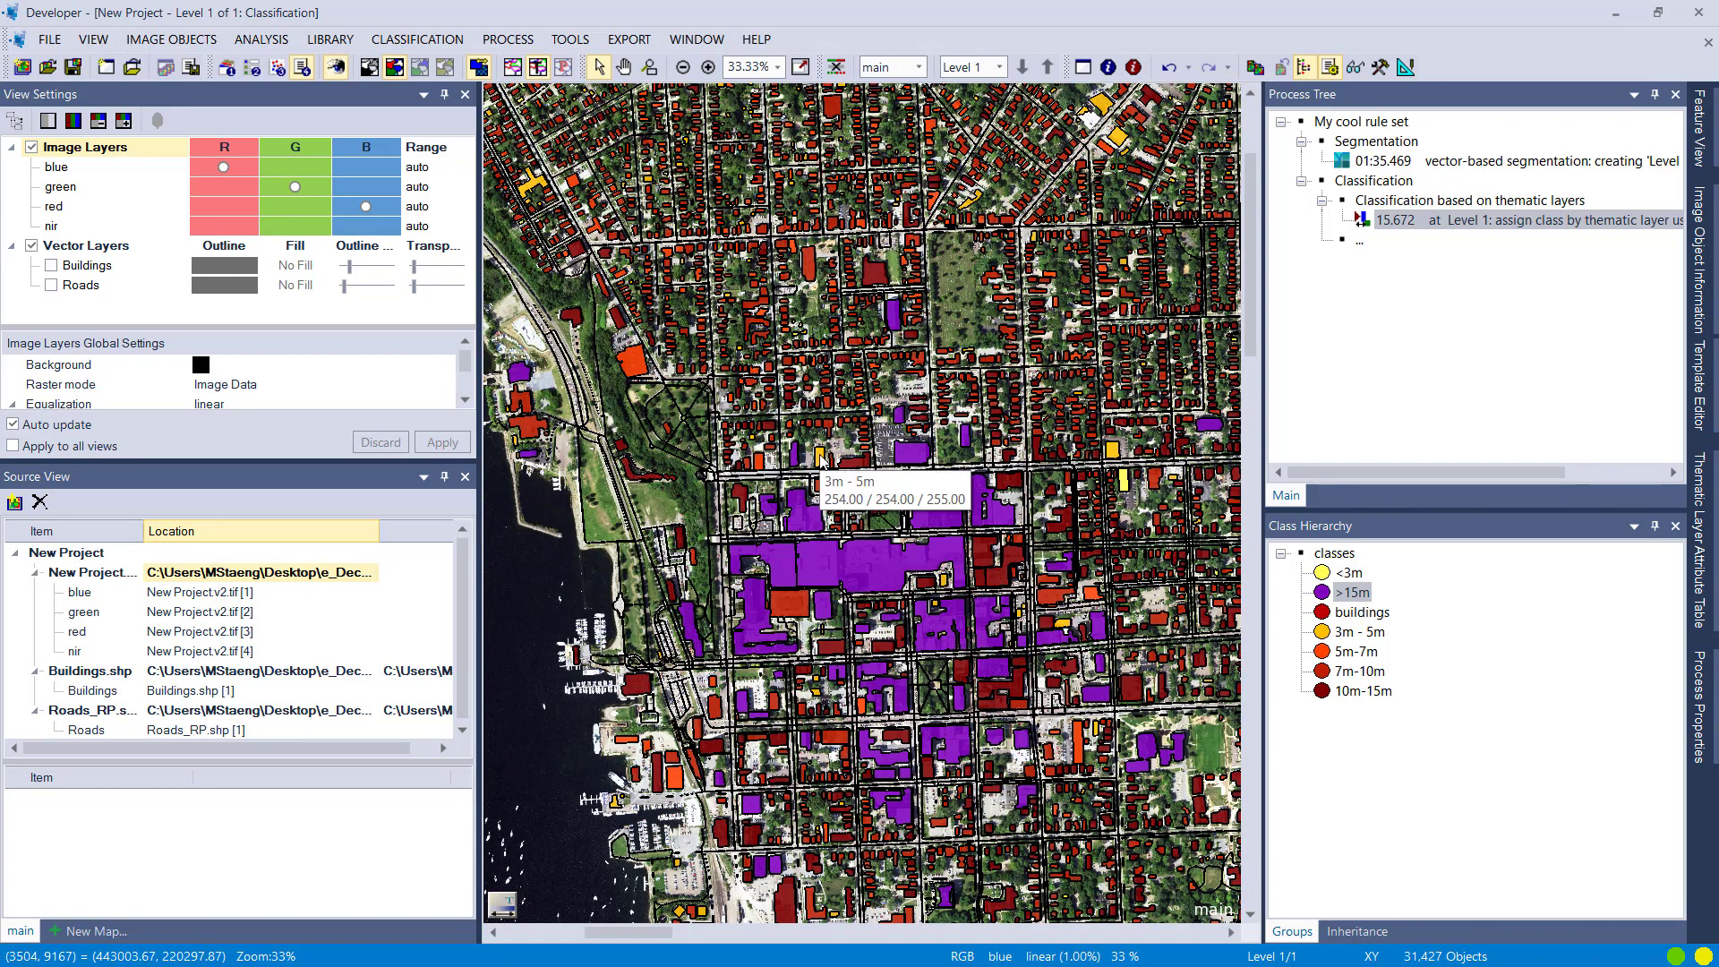
Turn on Sort Classes mode and reposition >15m and 3m - 5m in the class list.
click(438, 40)
mouse_move(476, 122)
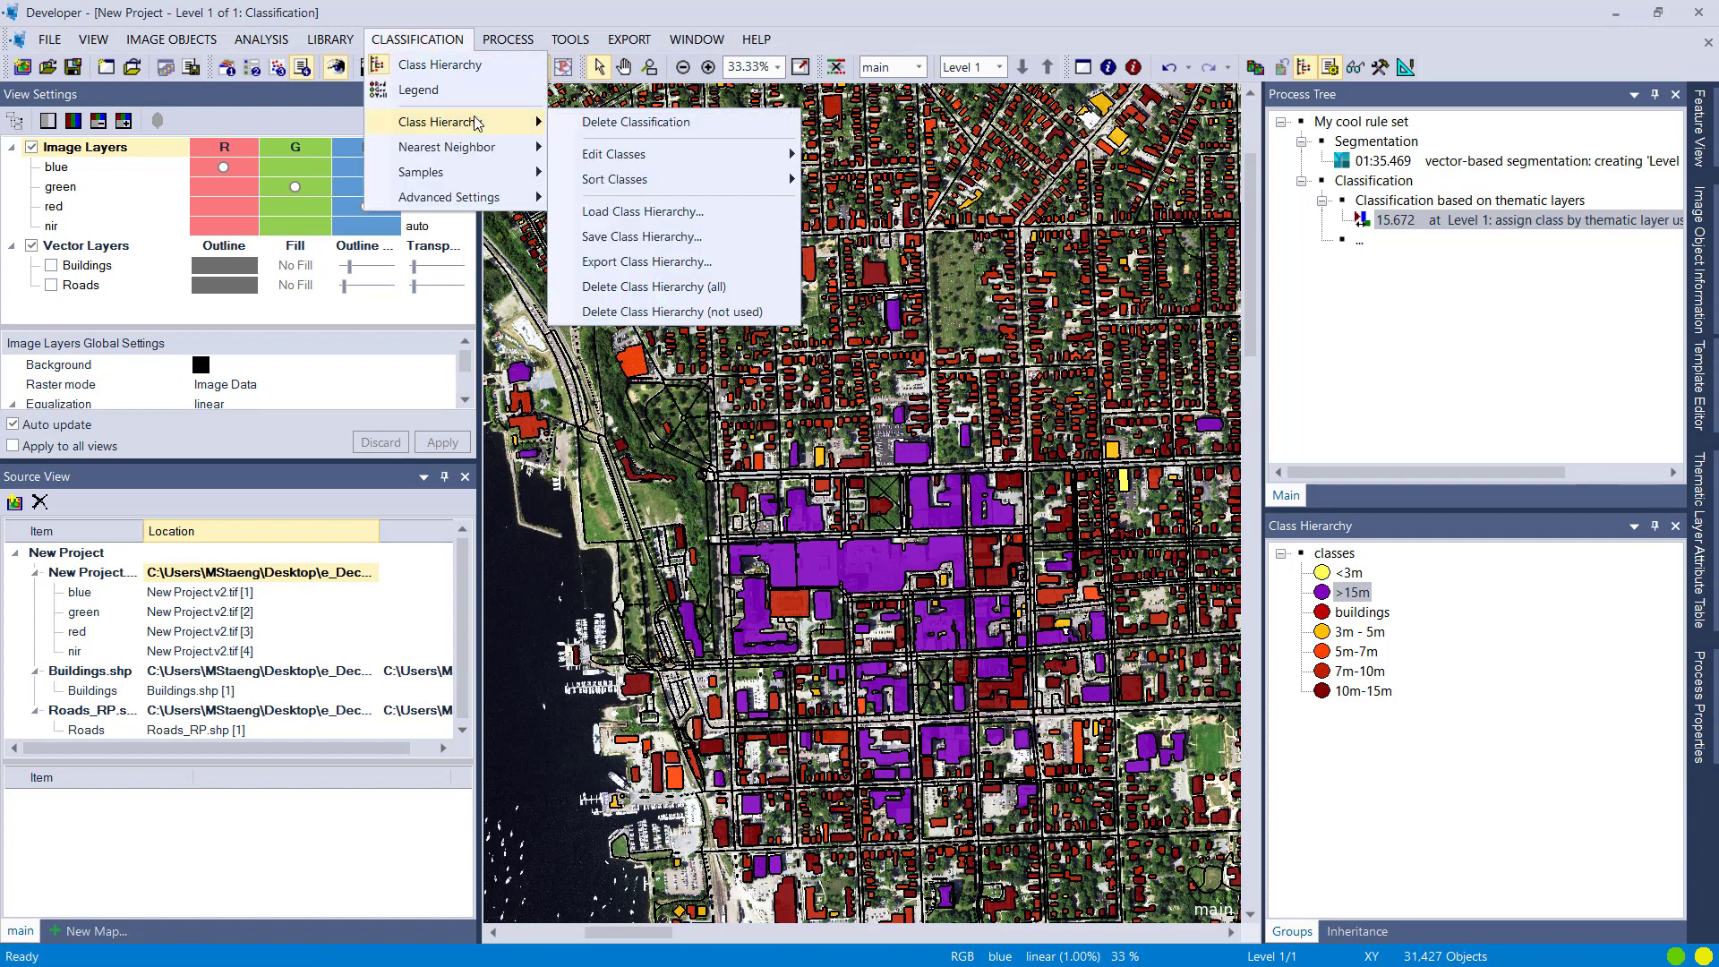
mouse_move(710, 180)
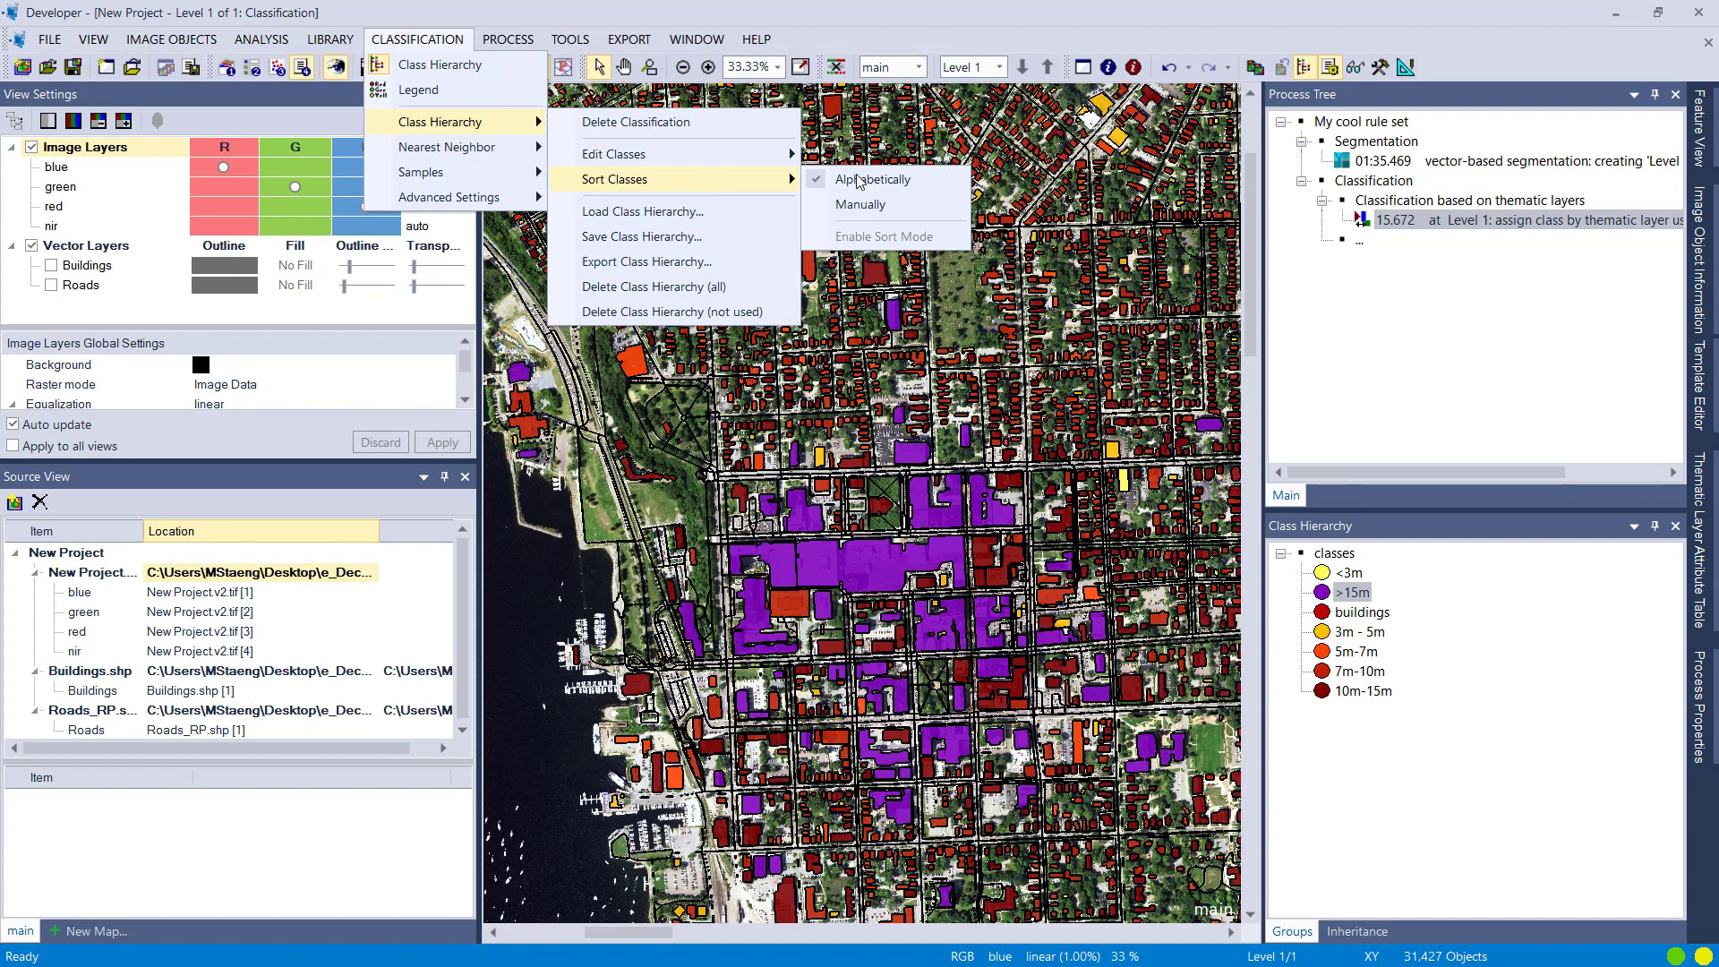
click(861, 205)
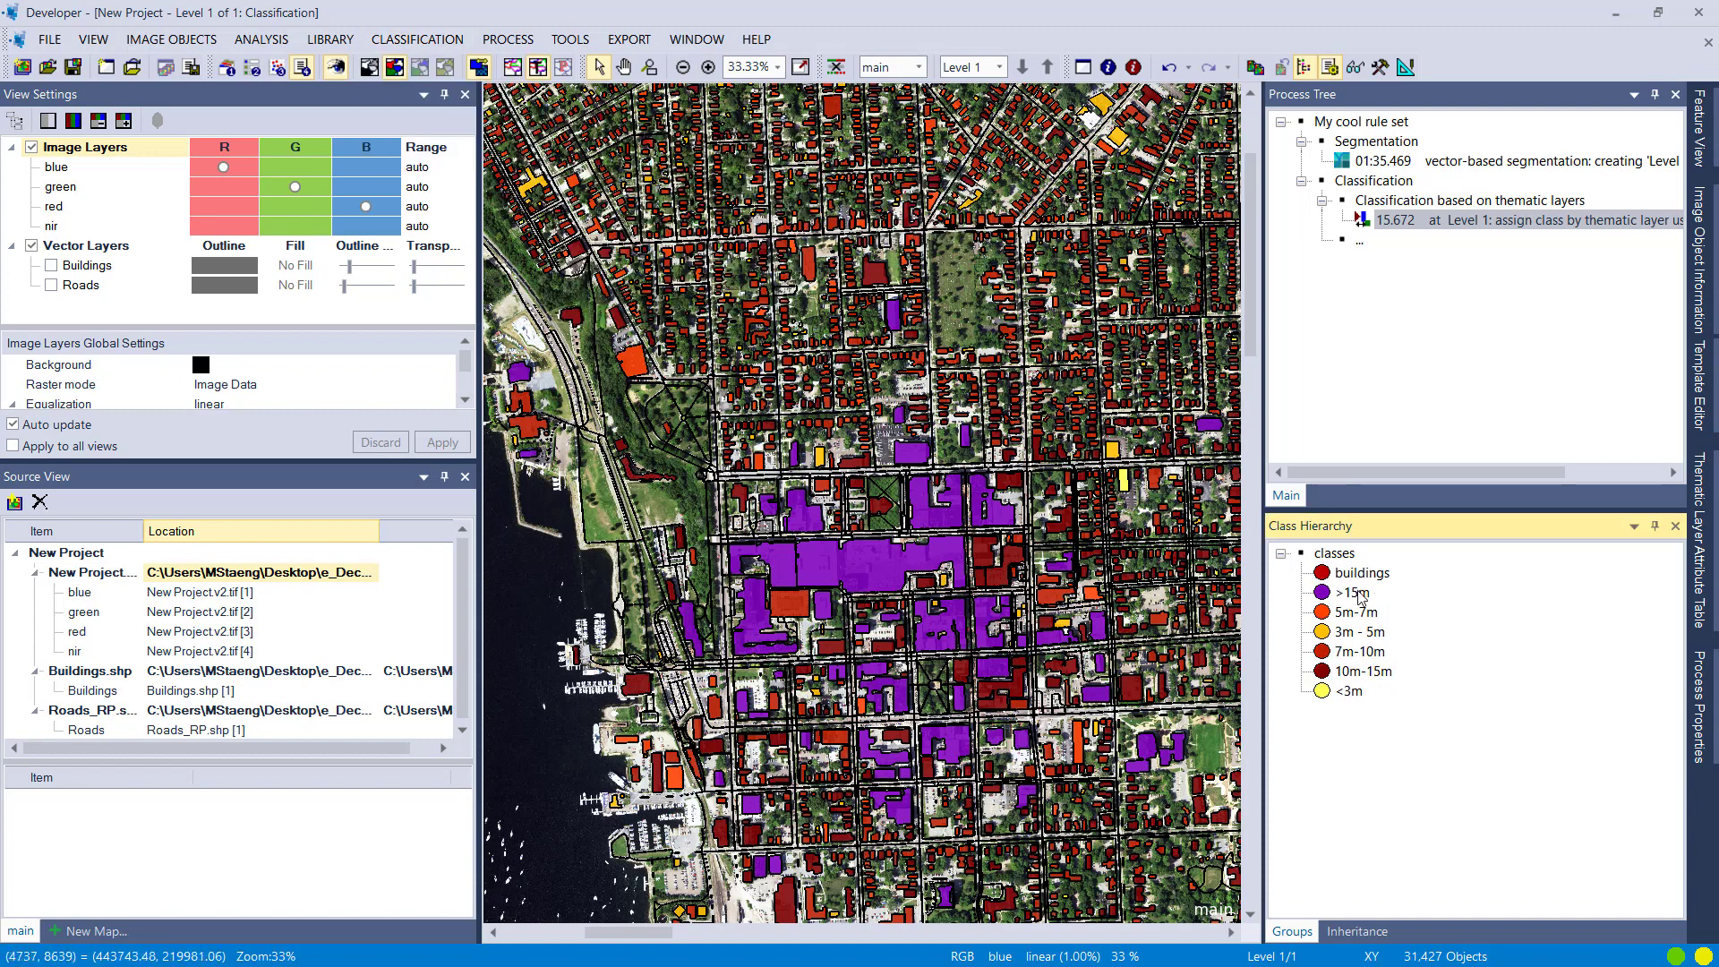
right_click(1334, 553)
key(Escape)
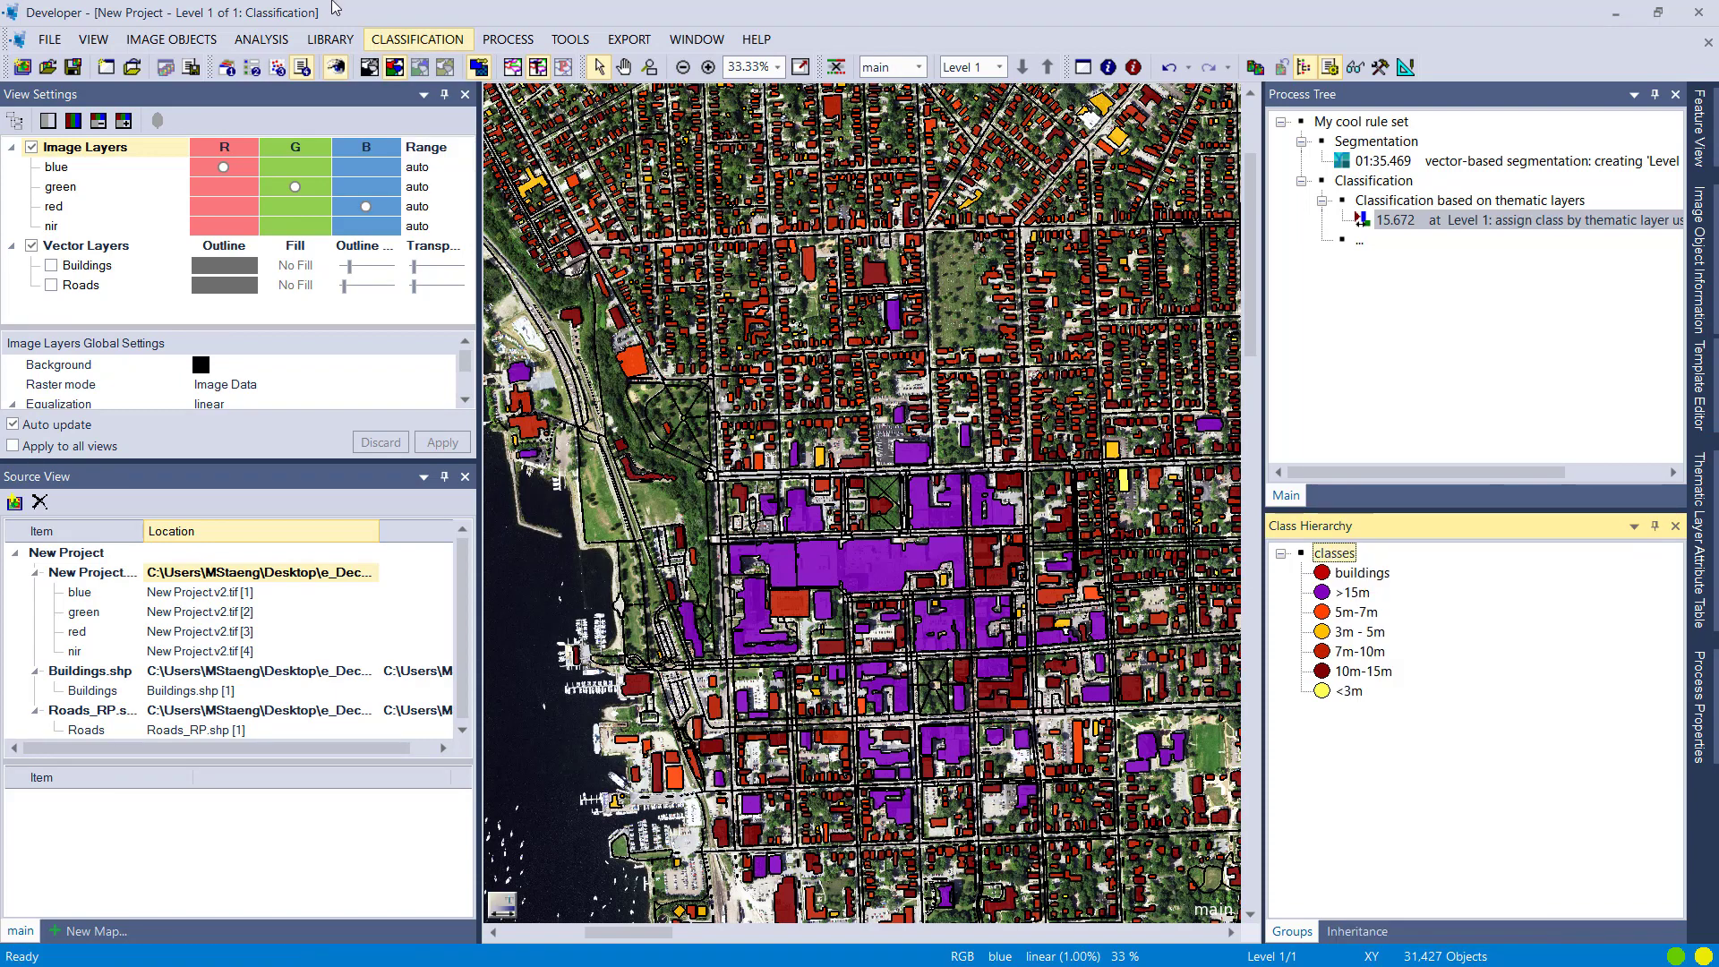
click(417, 39)
mouse_move(481, 120)
mouse_move(721, 179)
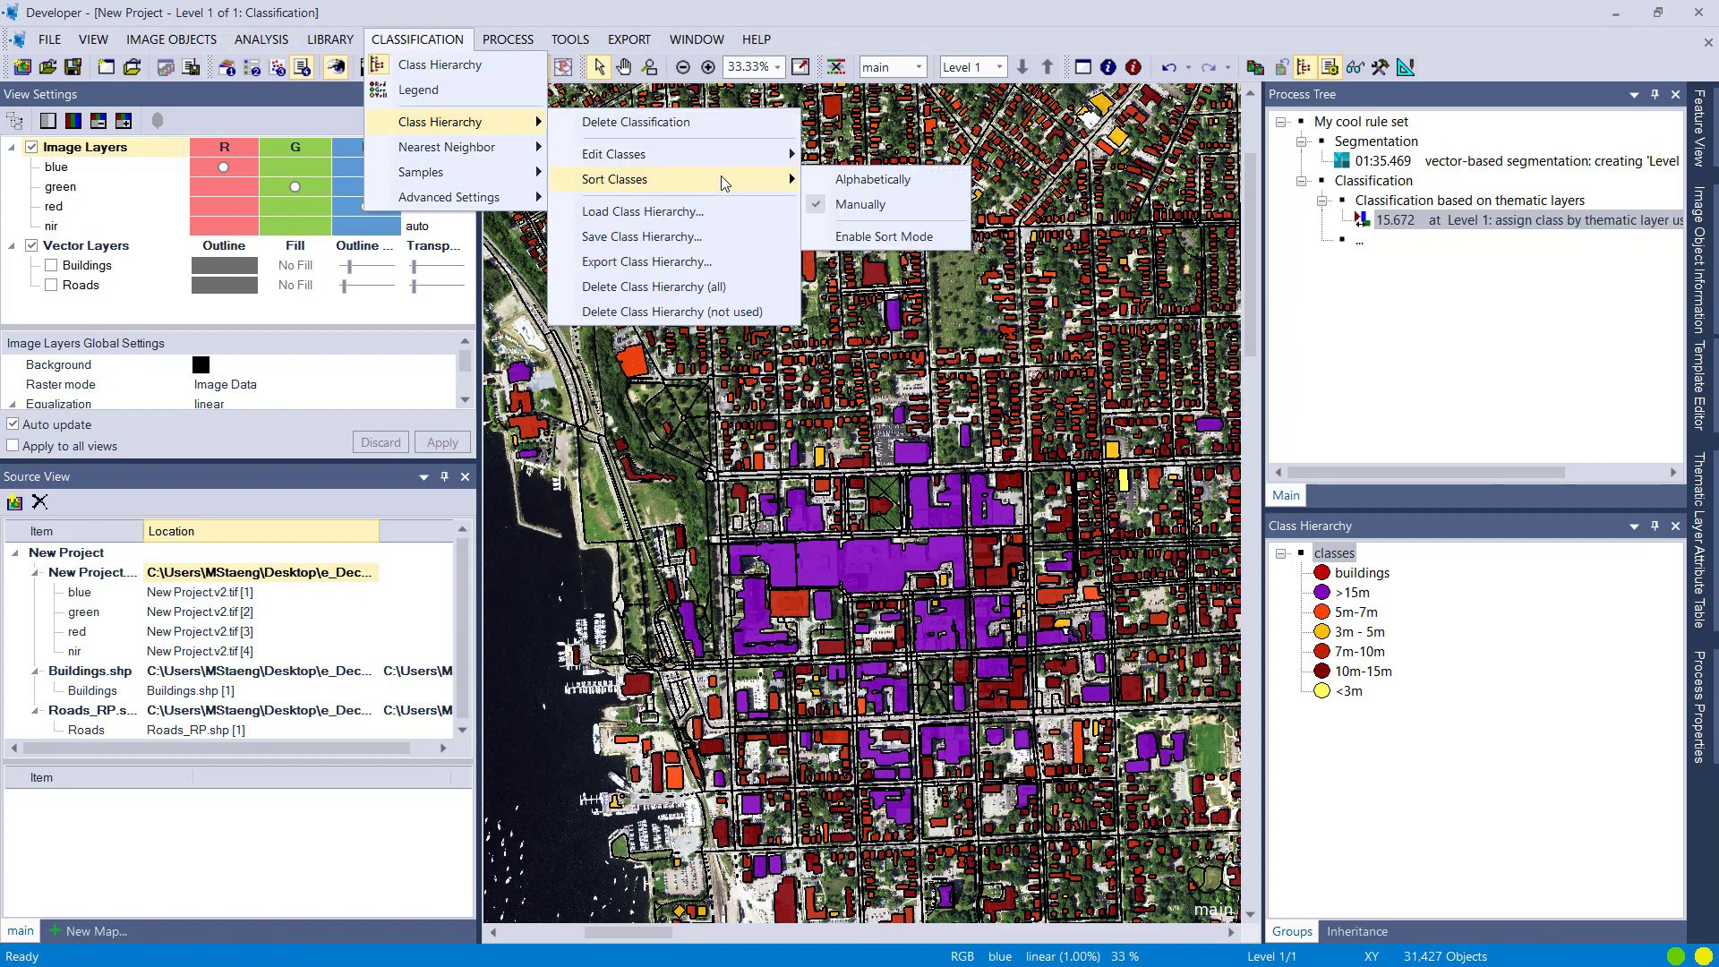
click(883, 237)
drag(1352, 592, 1372, 616)
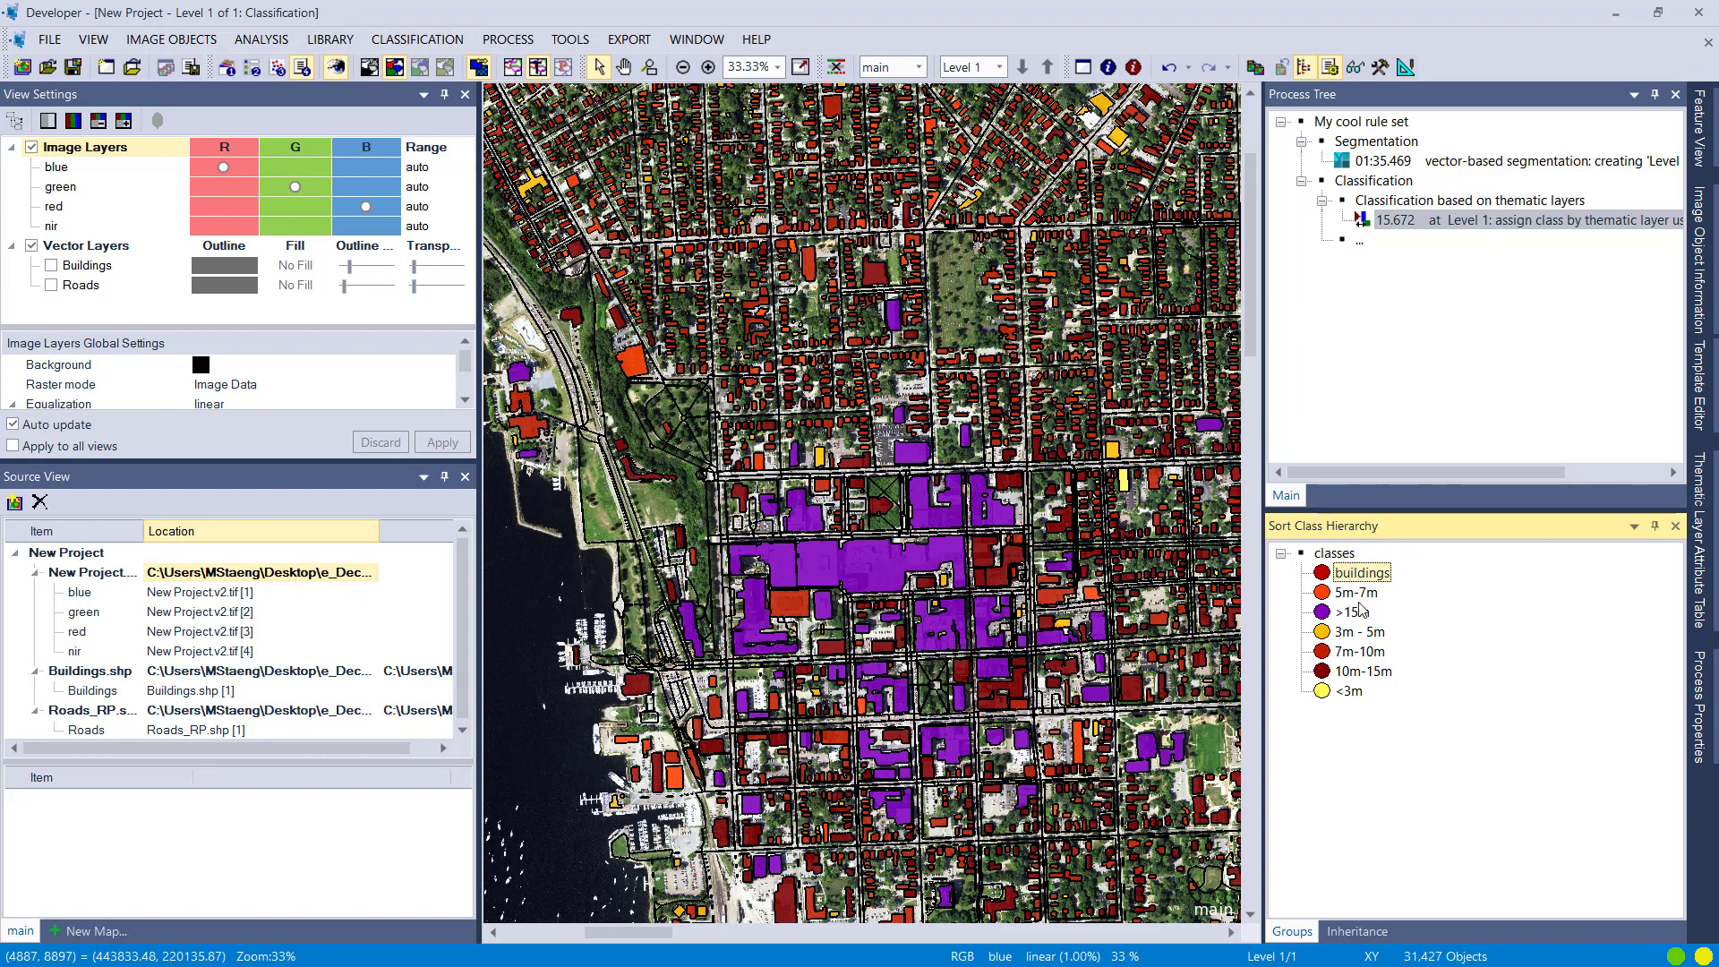
drag(1361, 634, 1350, 584)
With sort mode off, nest 5m-7m, 3m - 5m, >15m and 7m-10m under buildings.
click(418, 39)
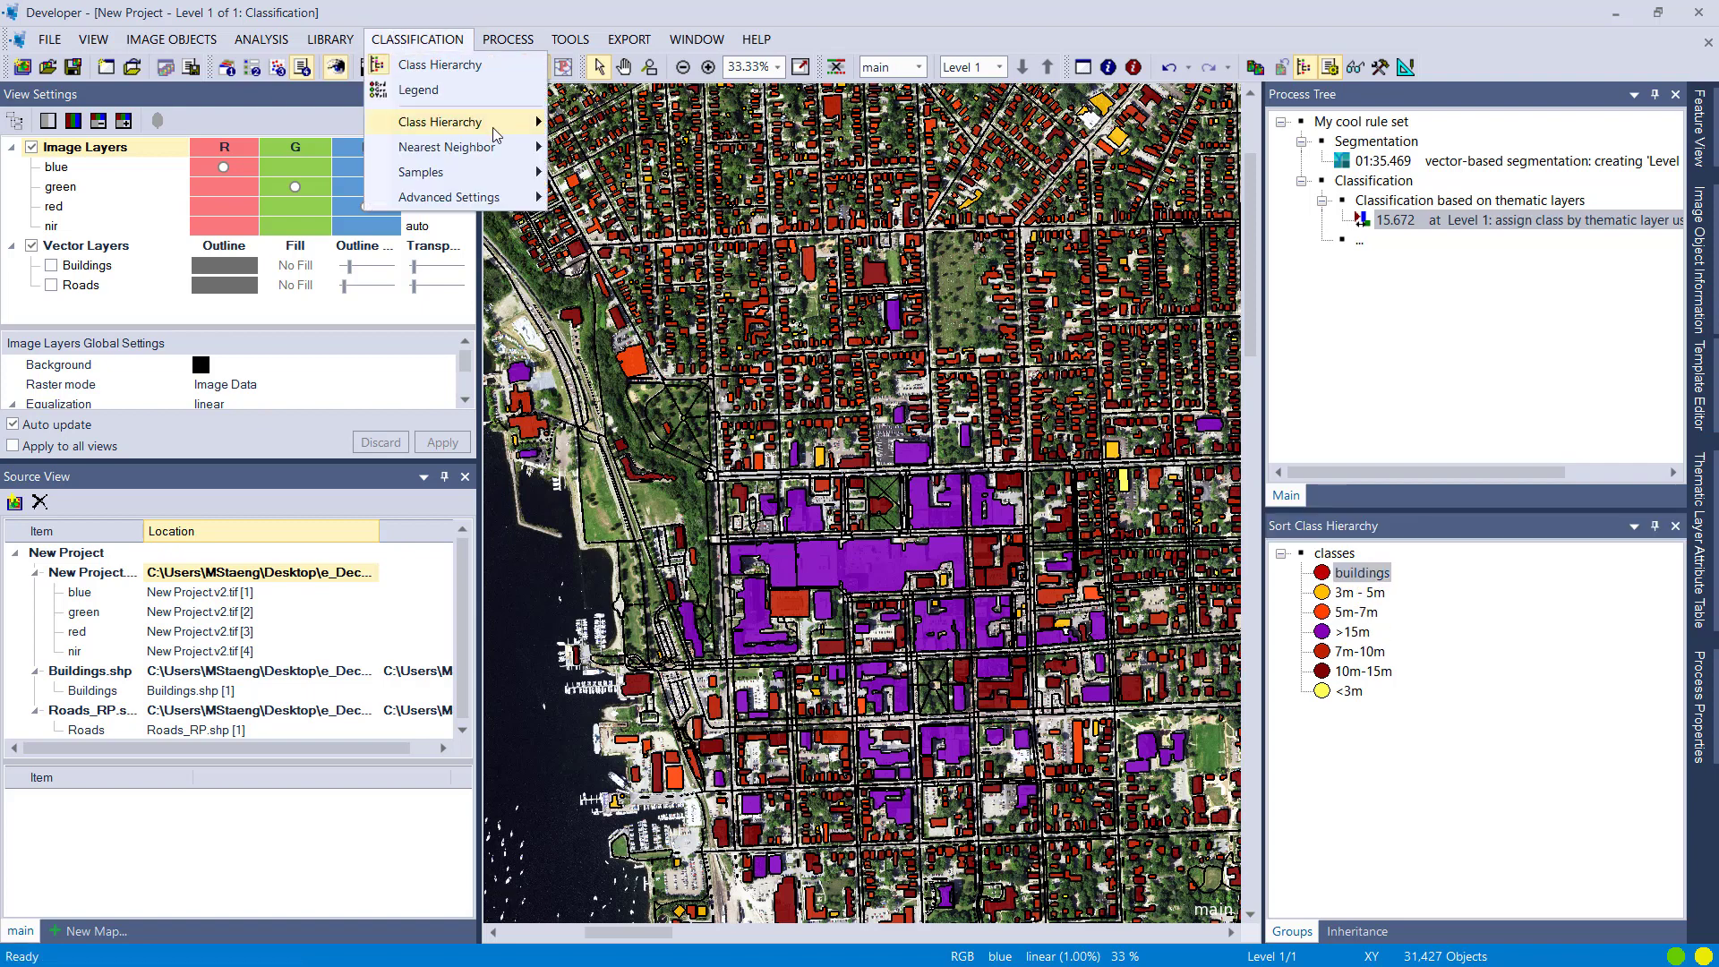
mouse_move(493, 123)
click(817, 235)
drag(1351, 592, 1357, 586)
drag(1358, 653, 1359, 586)
drag(1361, 673, 1358, 586)
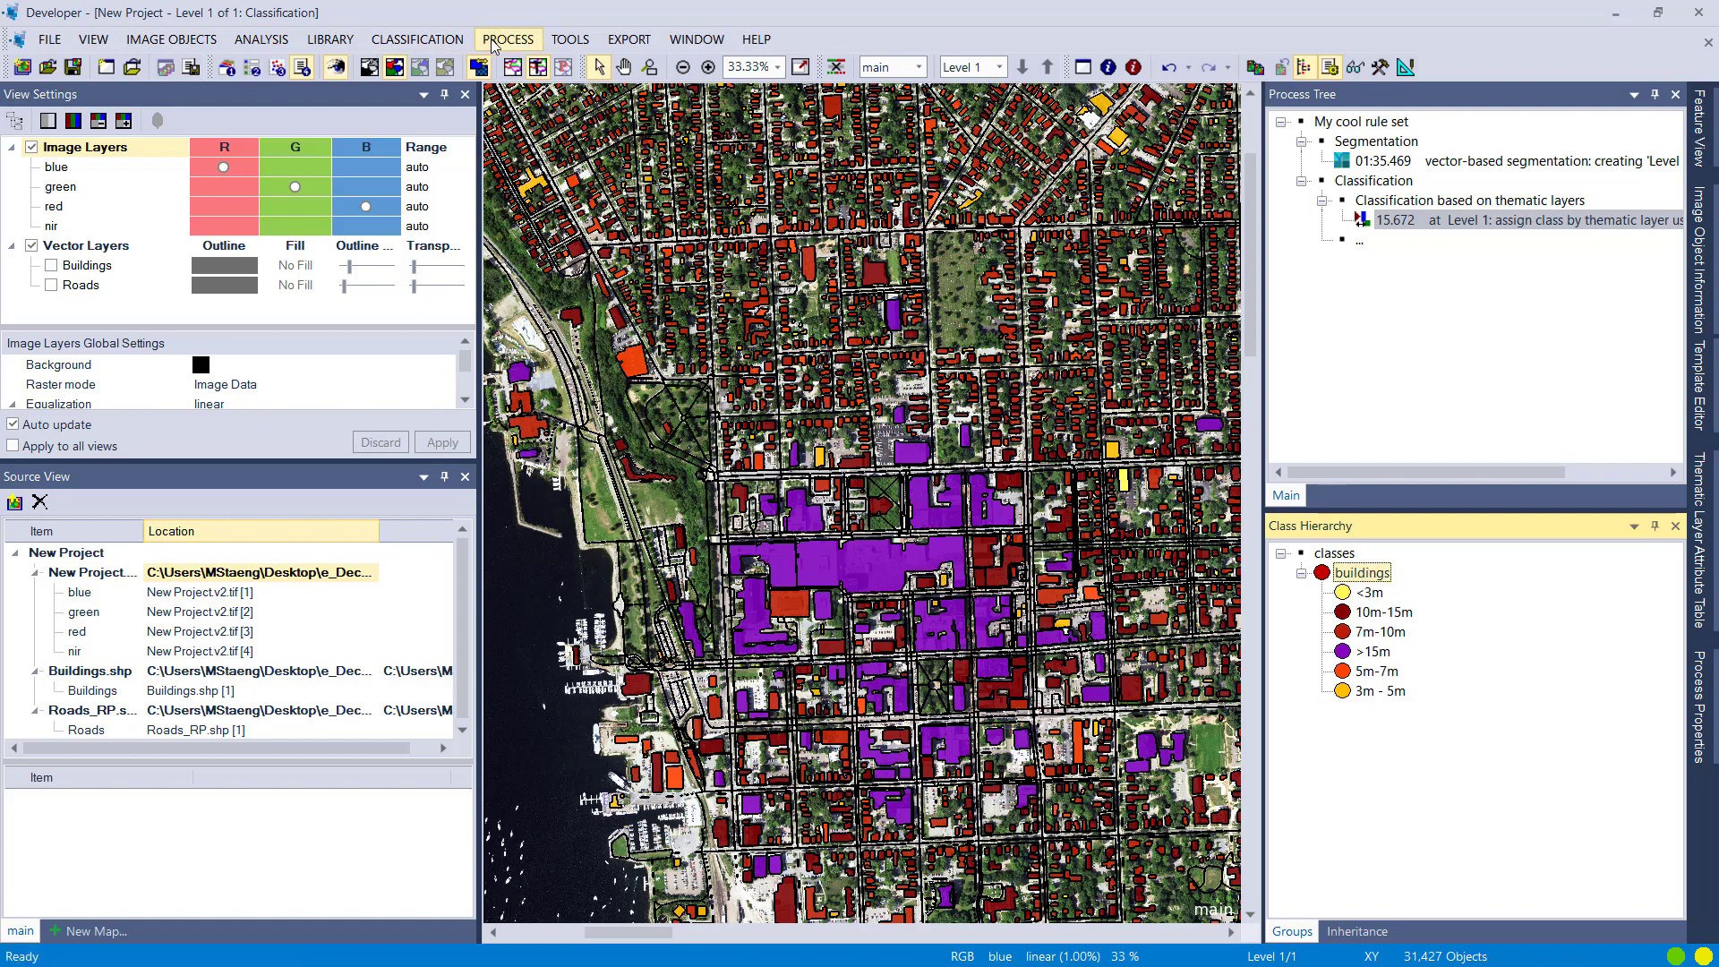
Re-enable sort mode and place 3m - 5m then 5m-7m directly after <3m.
click(418, 40)
click(832, 210)
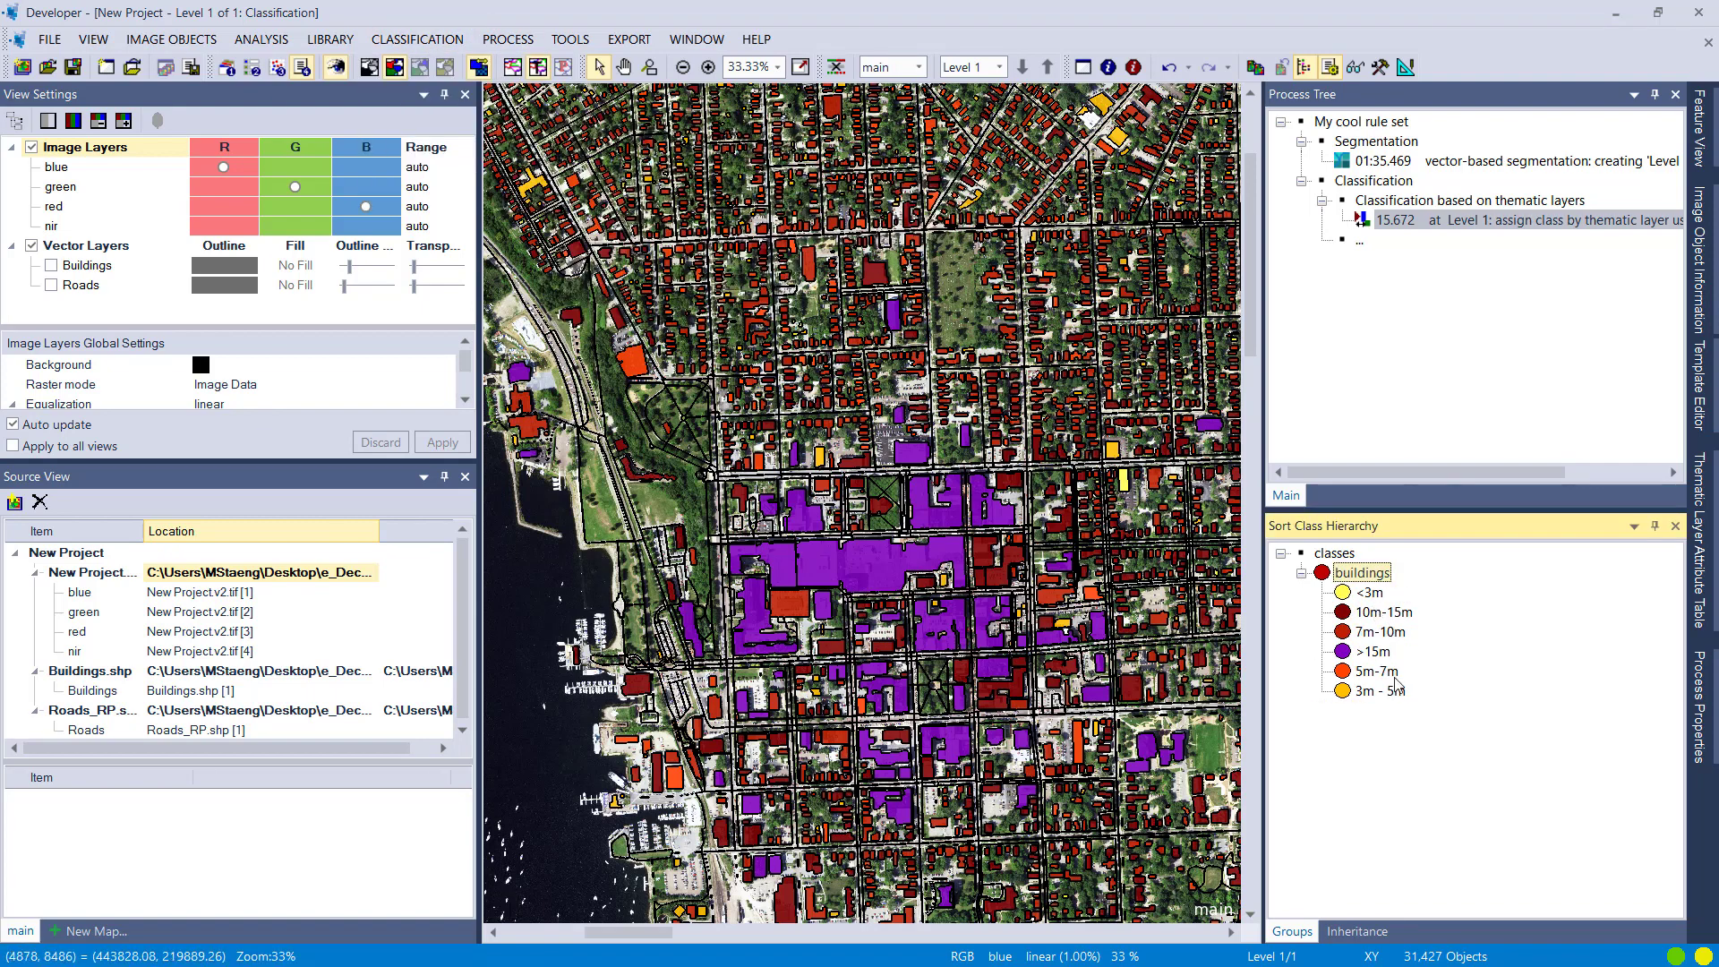
drag(1391, 675, 1390, 614)
drag(1405, 690, 1401, 613)
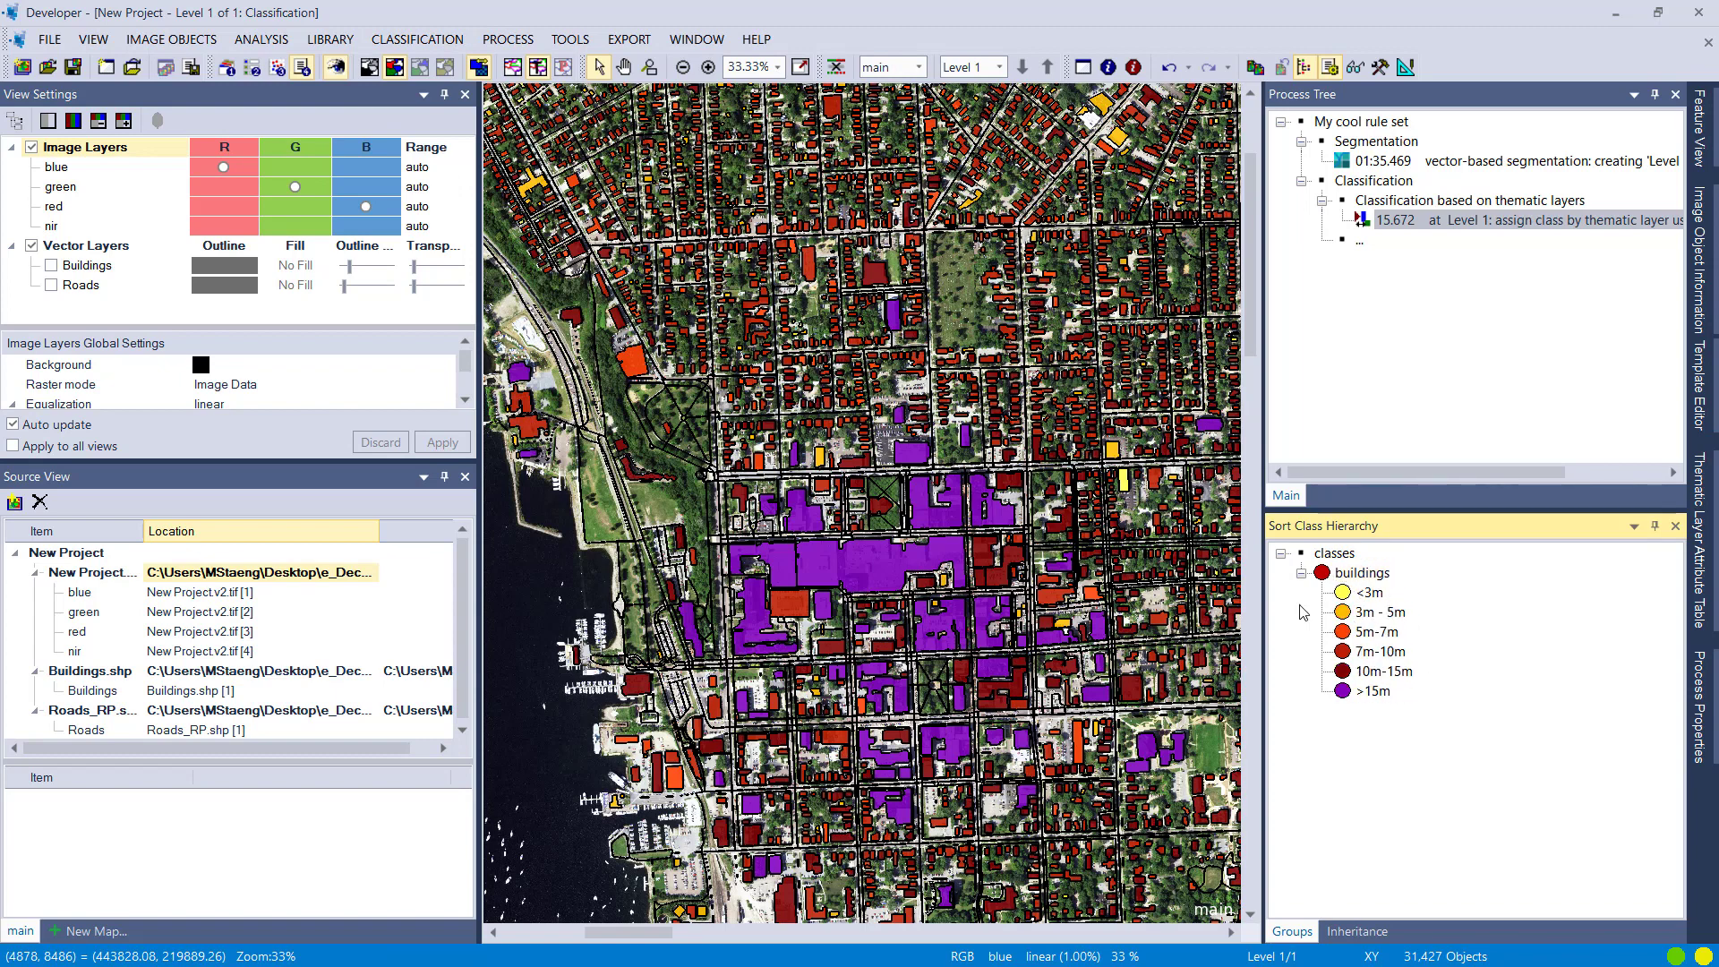
click(1301, 574)
click(1301, 574)
Duplicate the assign-class-by-thematic-layer process and switch the copy's thematic layer from Buildings to Roads.
click(1301, 573)
click(1302, 574)
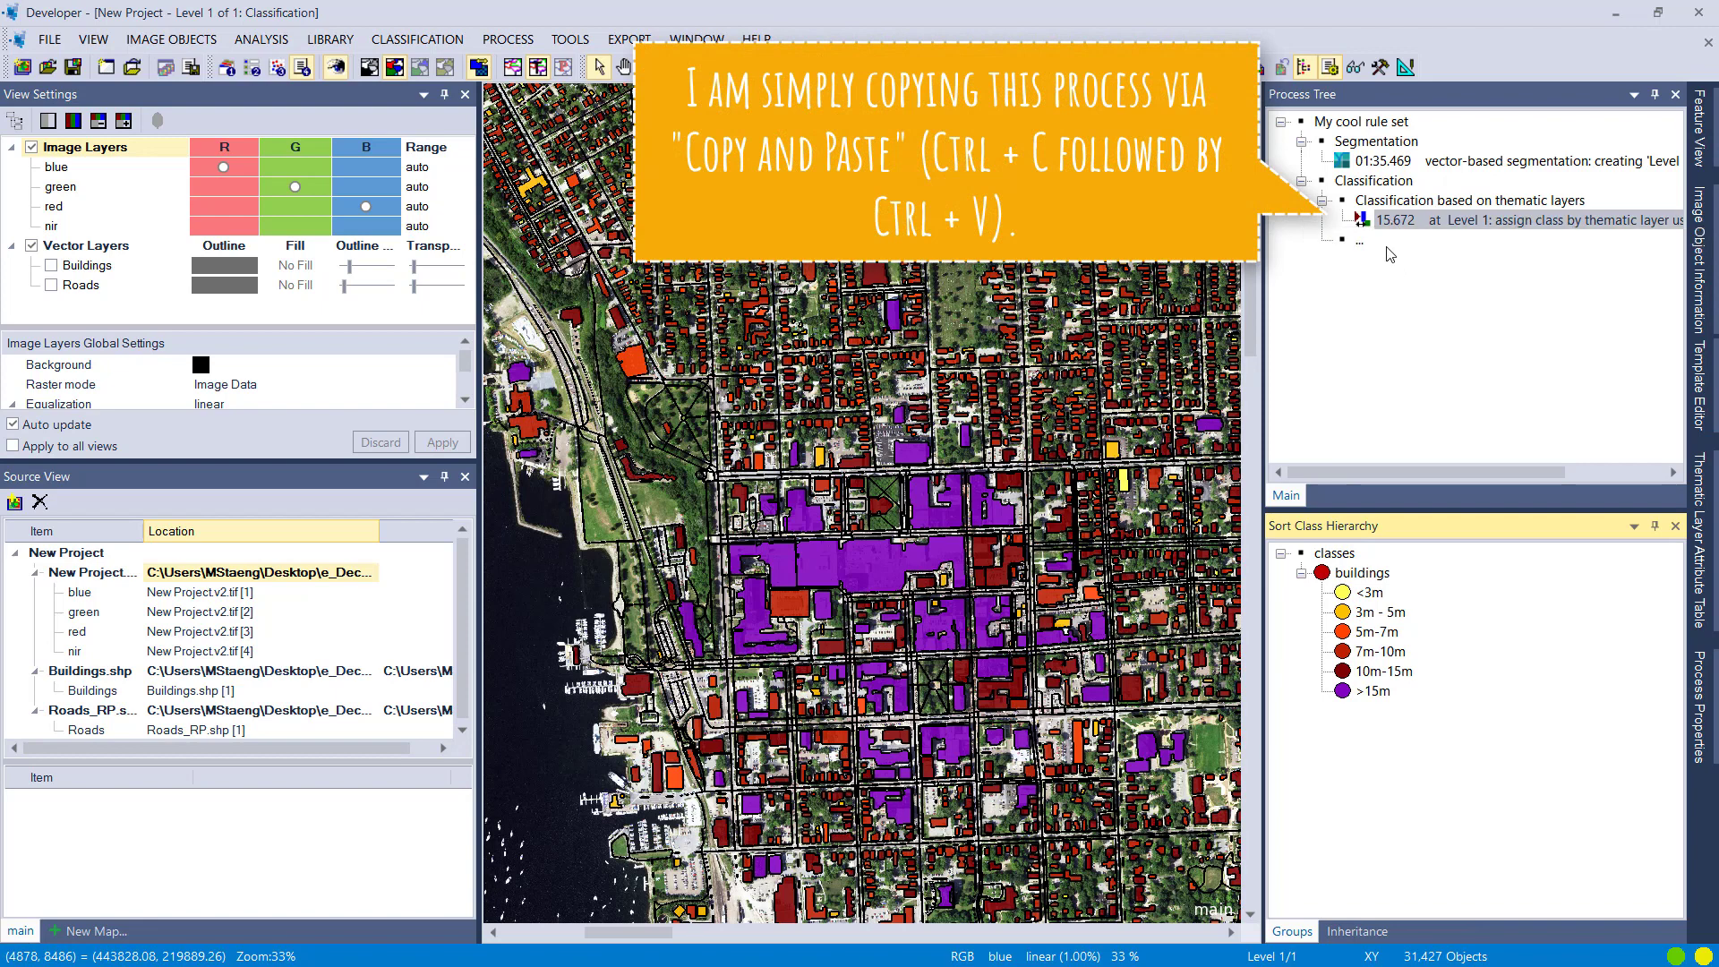
click(1369, 221)
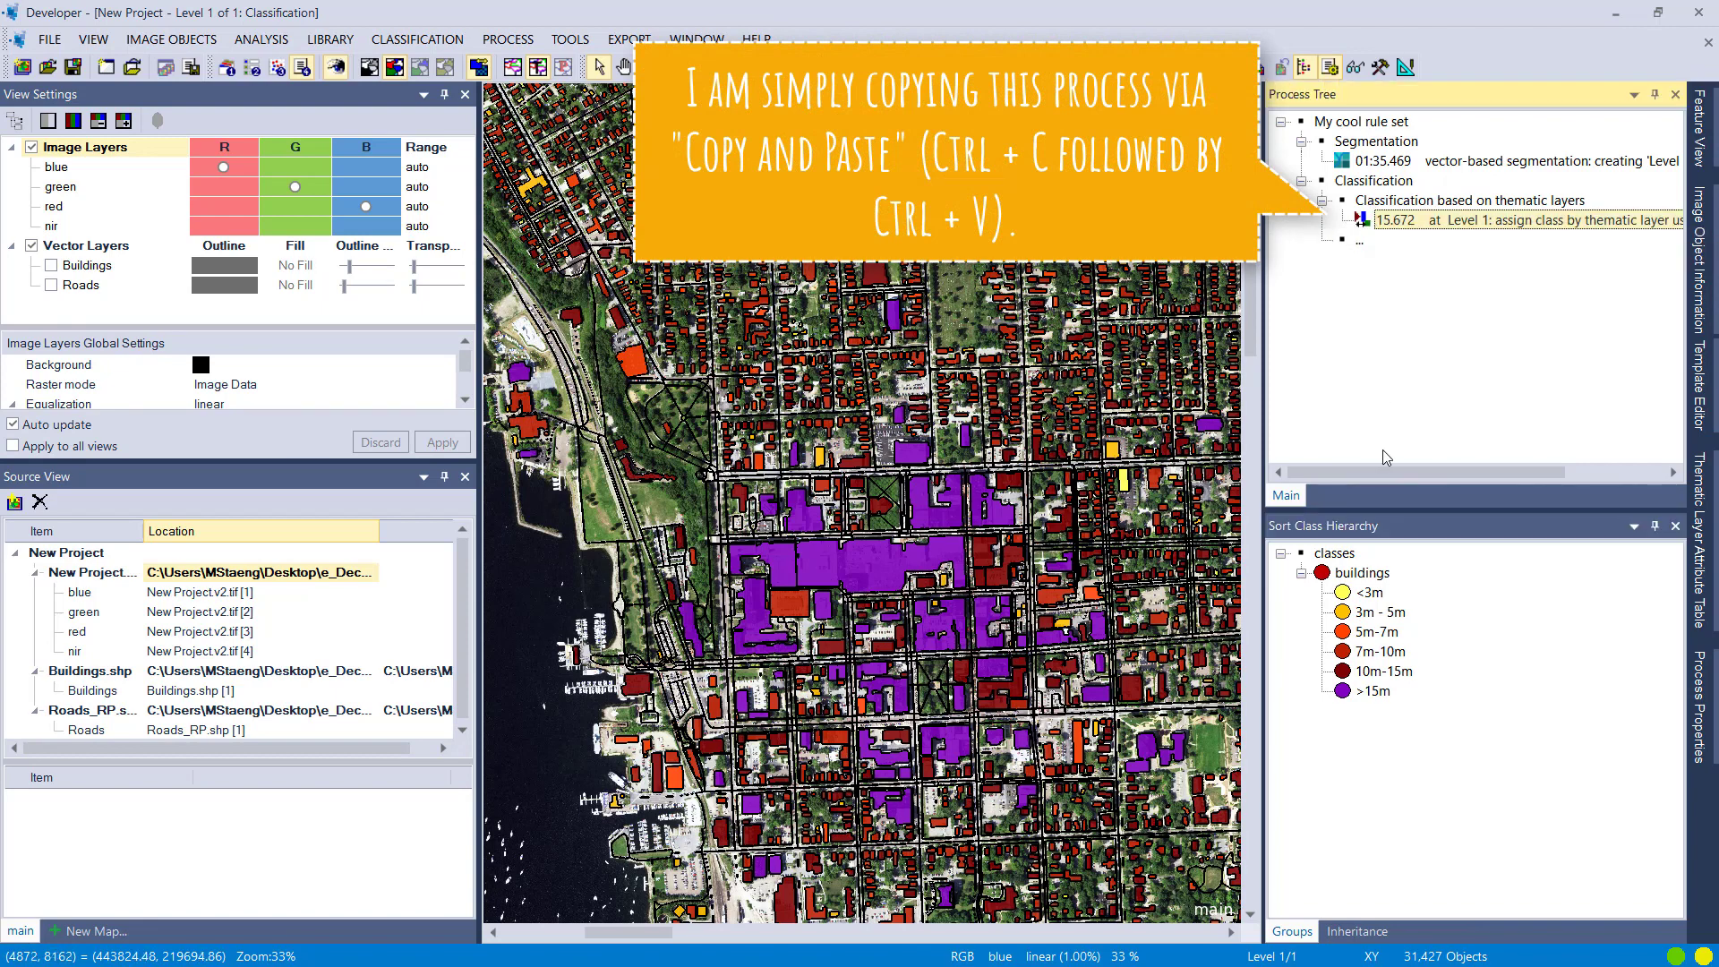
key(ctrl+v)
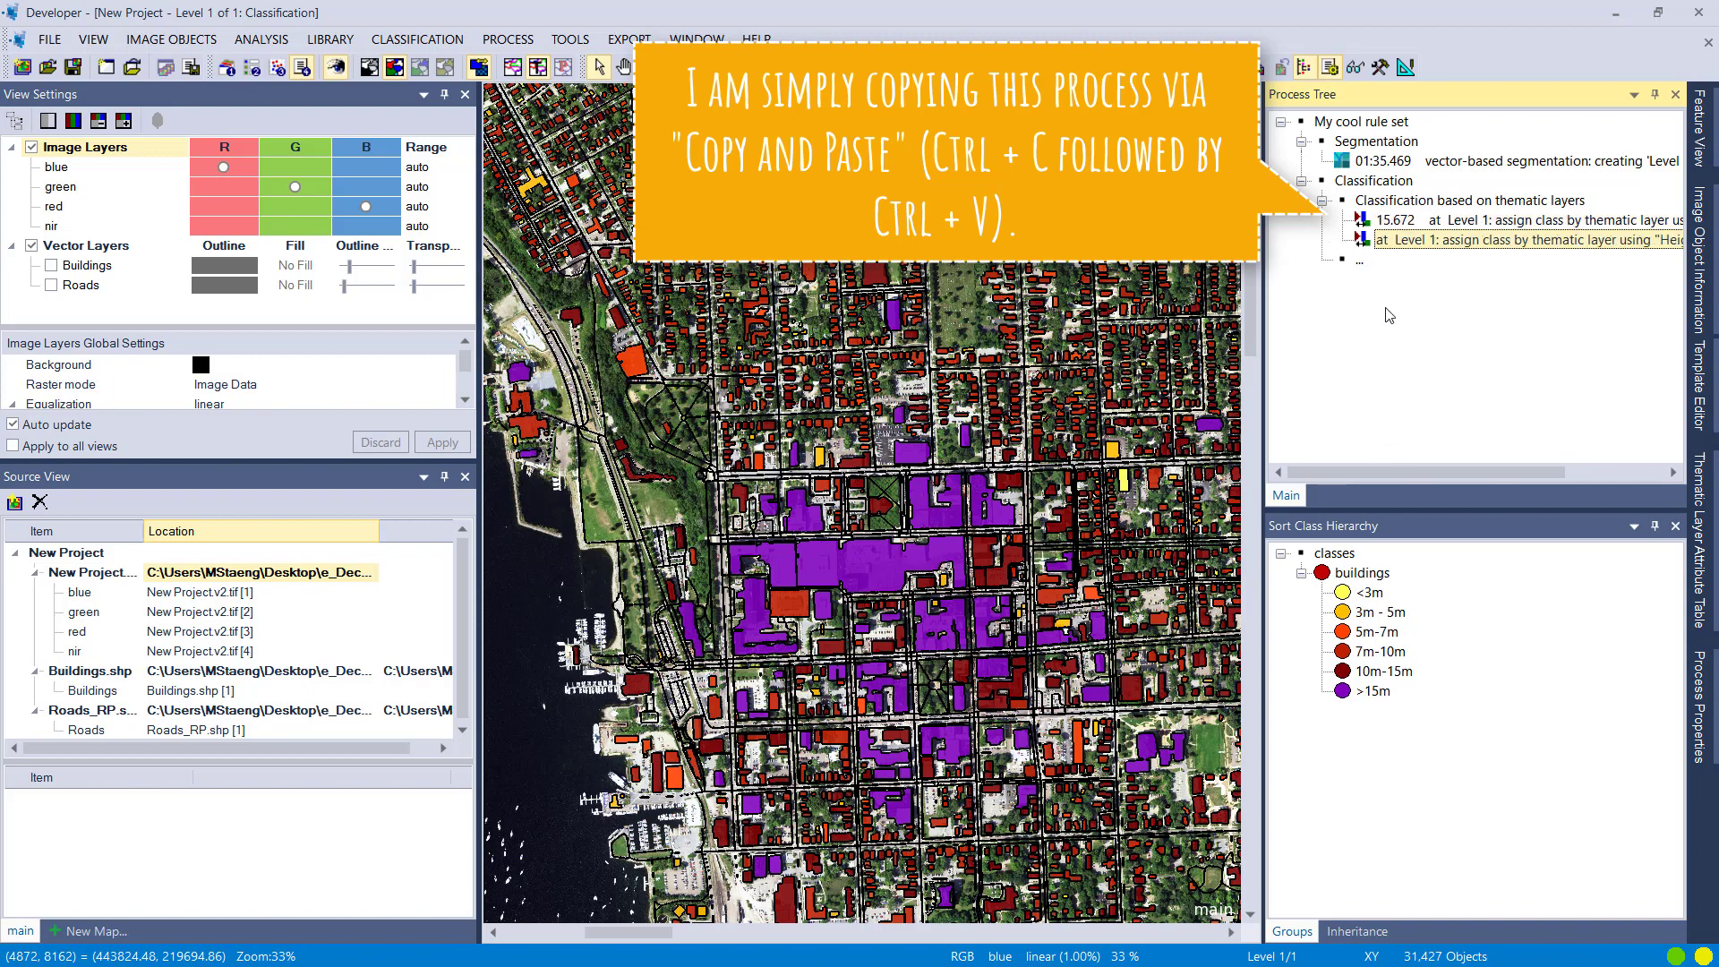
double_click(1362, 240)
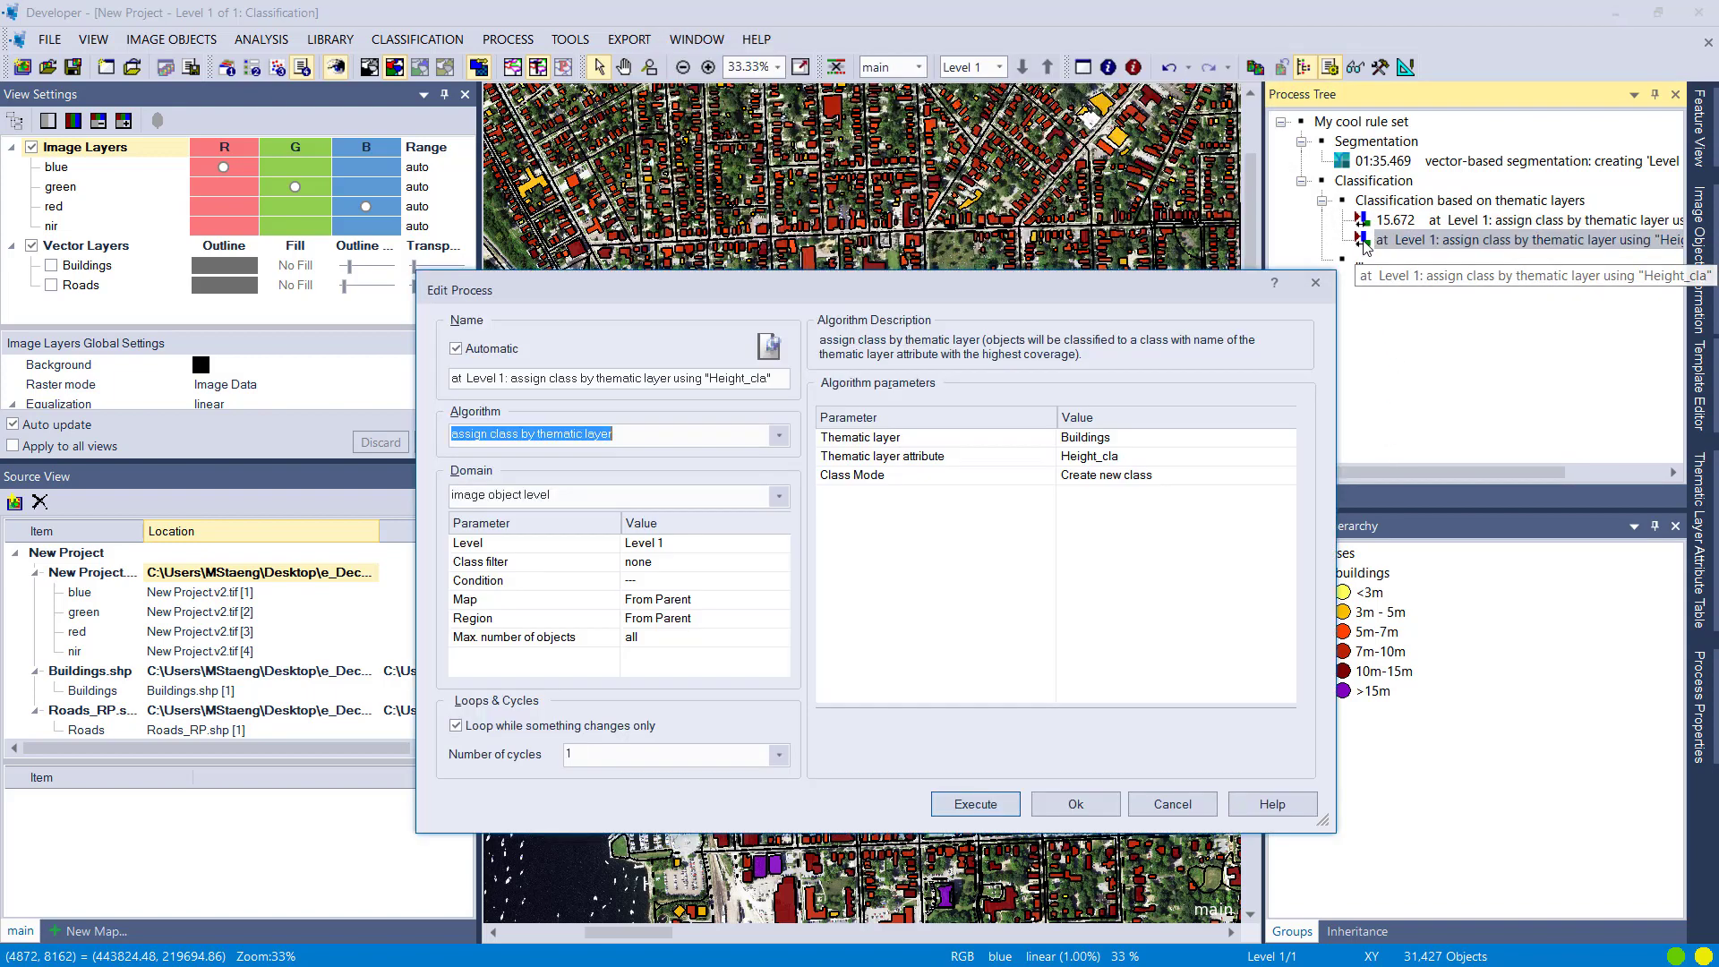
click(1286, 438)
click(1083, 452)
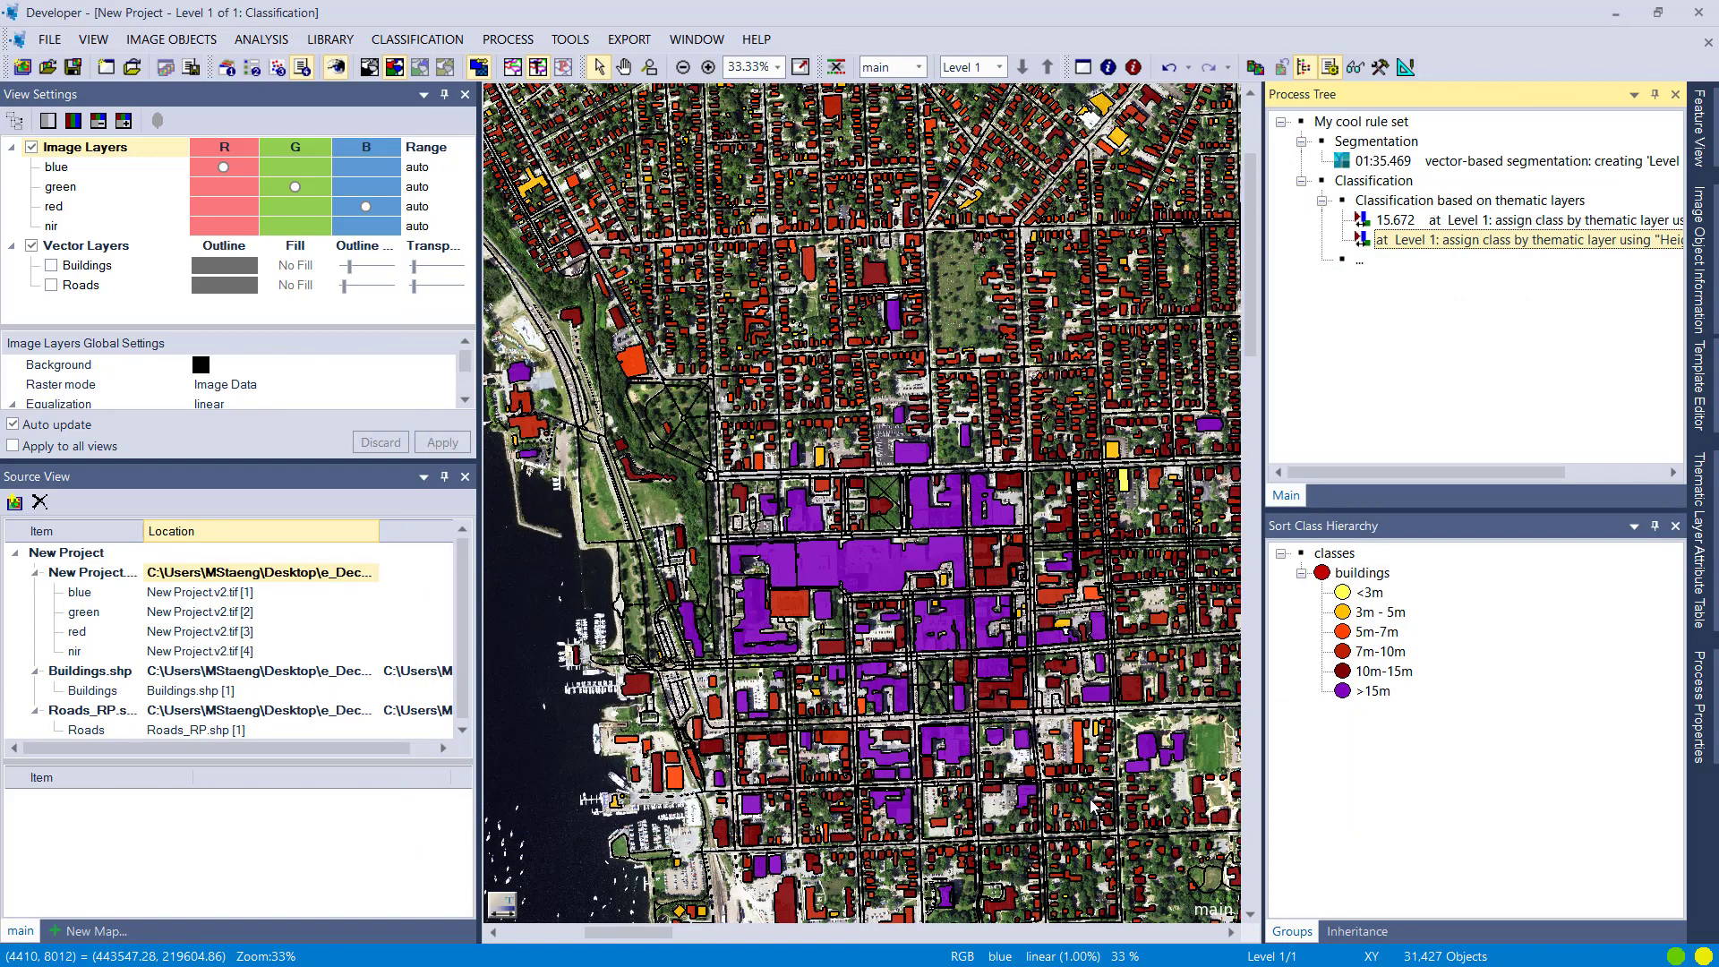
click(1075, 804)
Pin the thematic layer attribute table open and show the Roads vector layer on the map.
click(1692, 564)
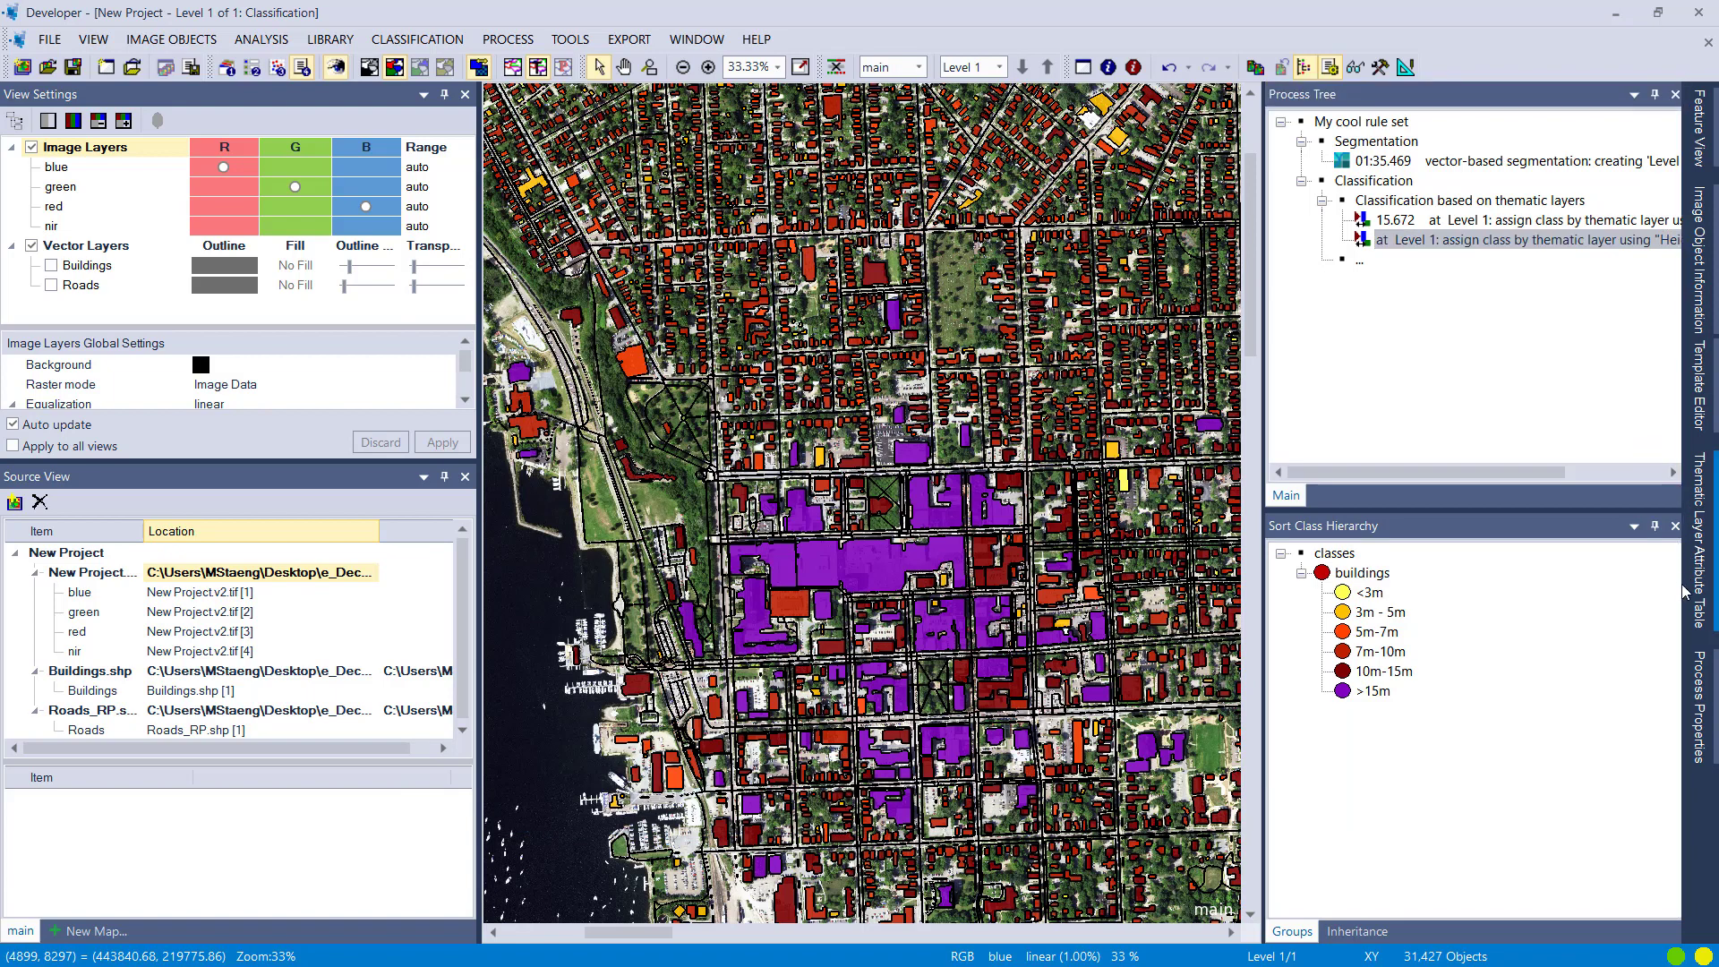
click(1695, 564)
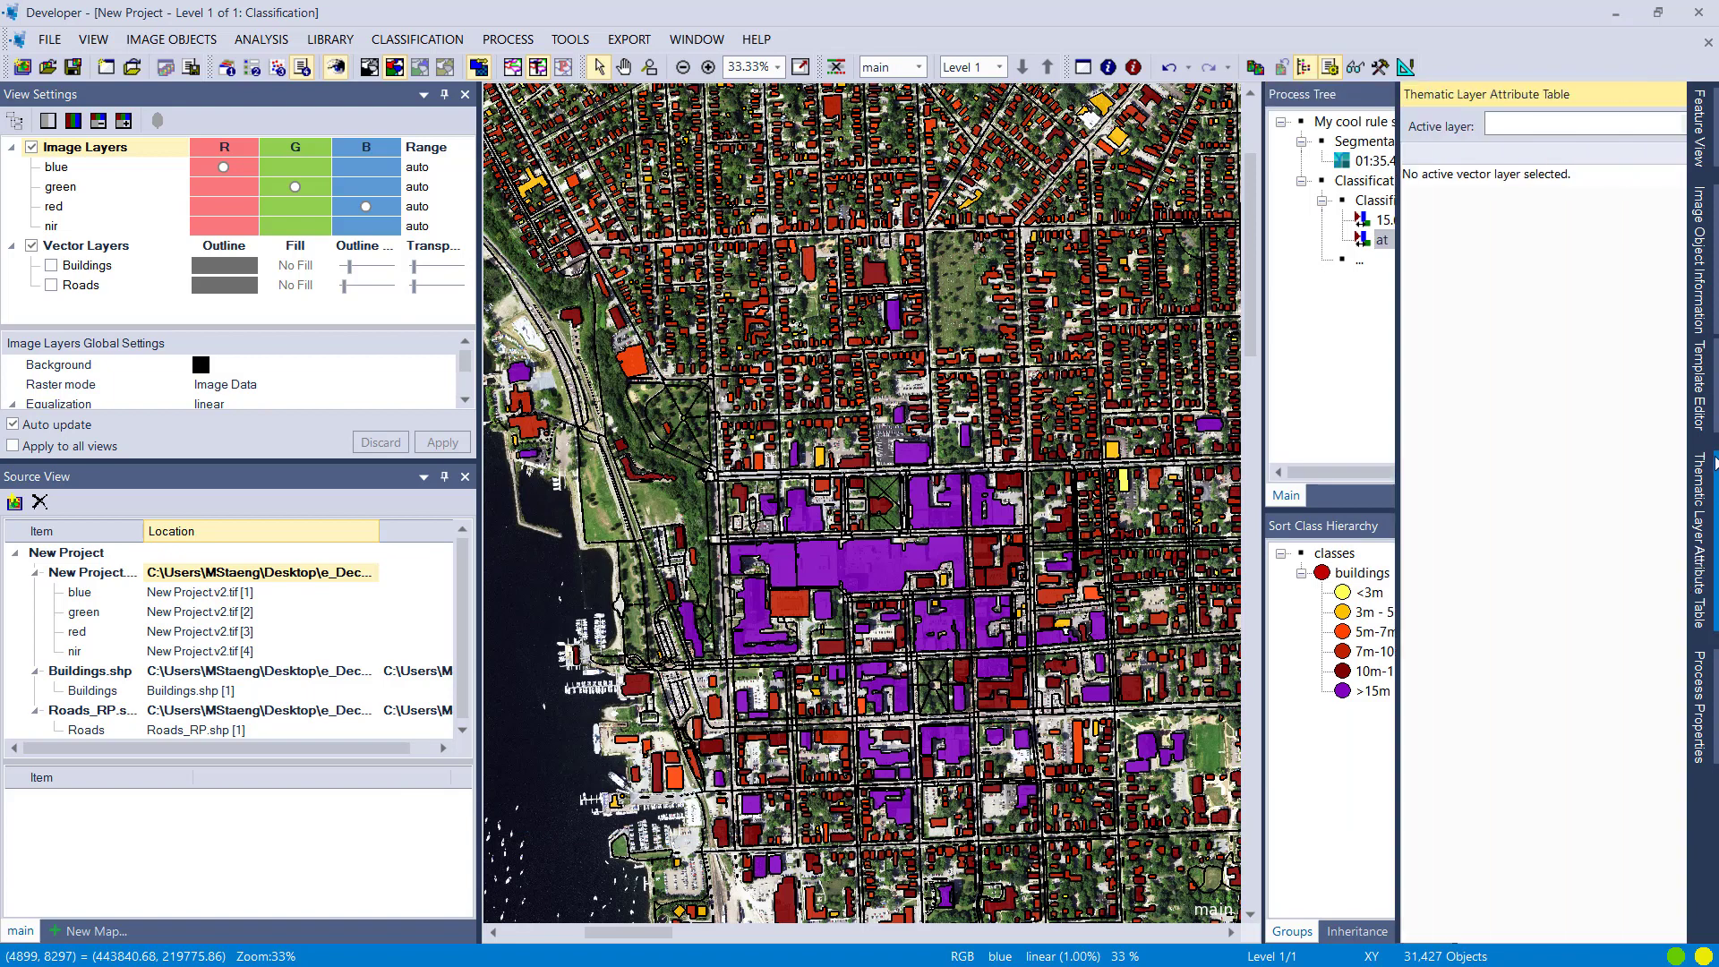
click(1656, 94)
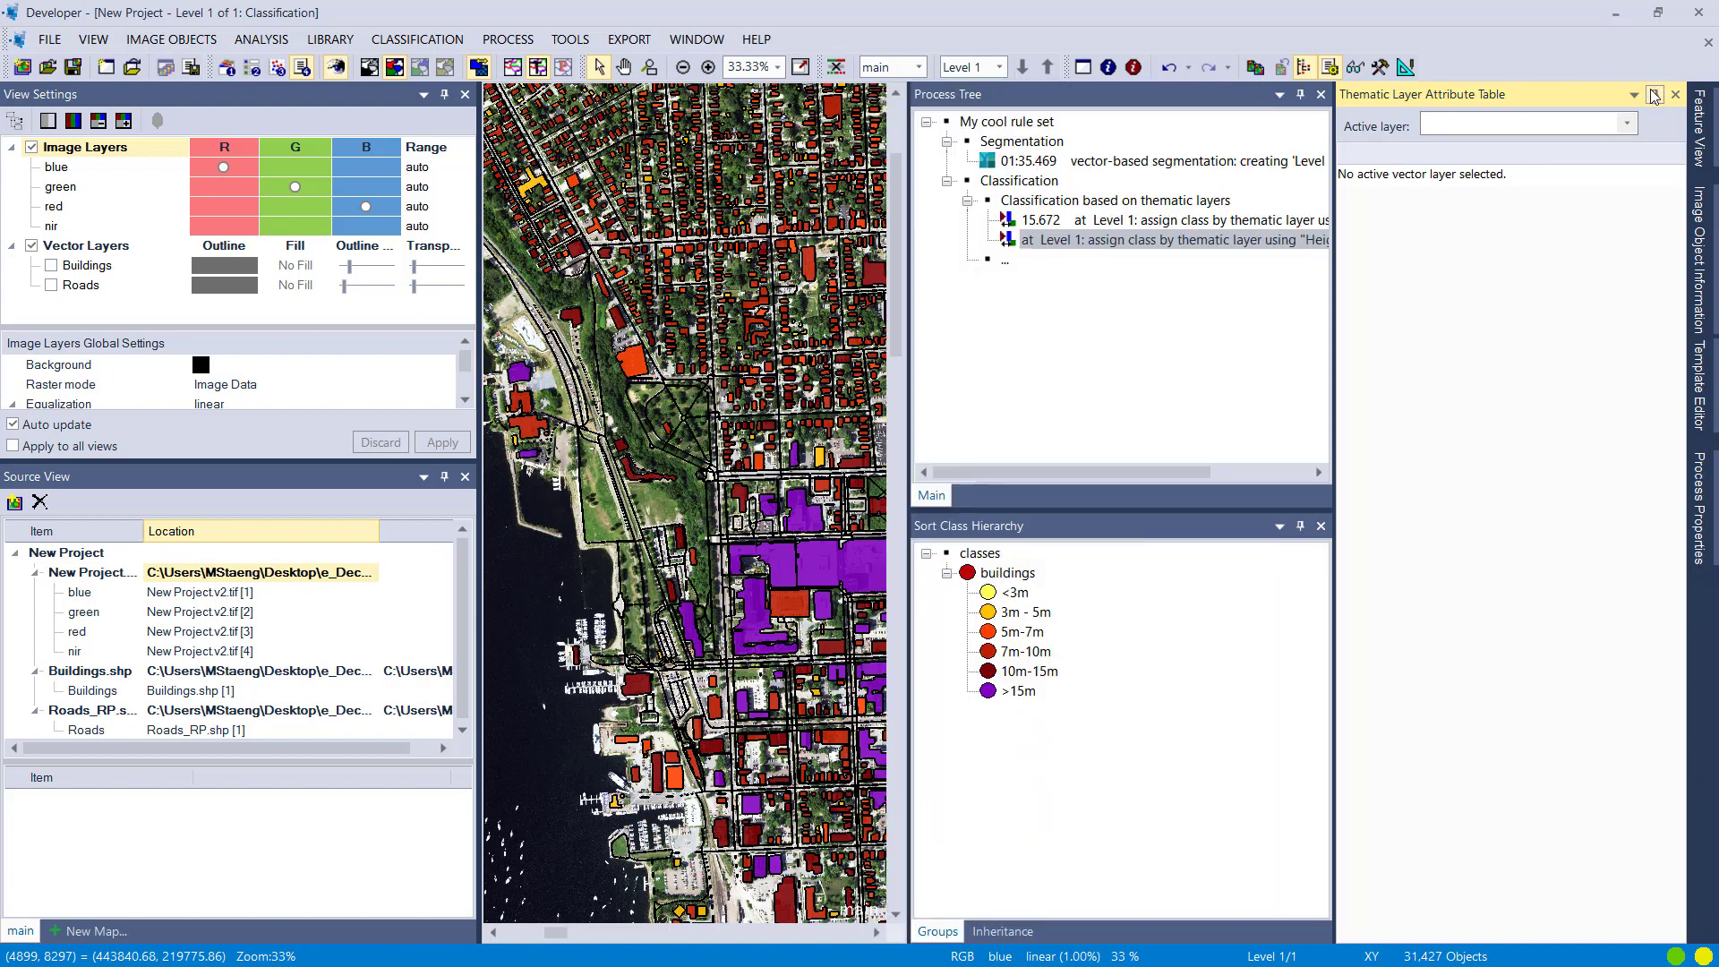
click(49, 285)
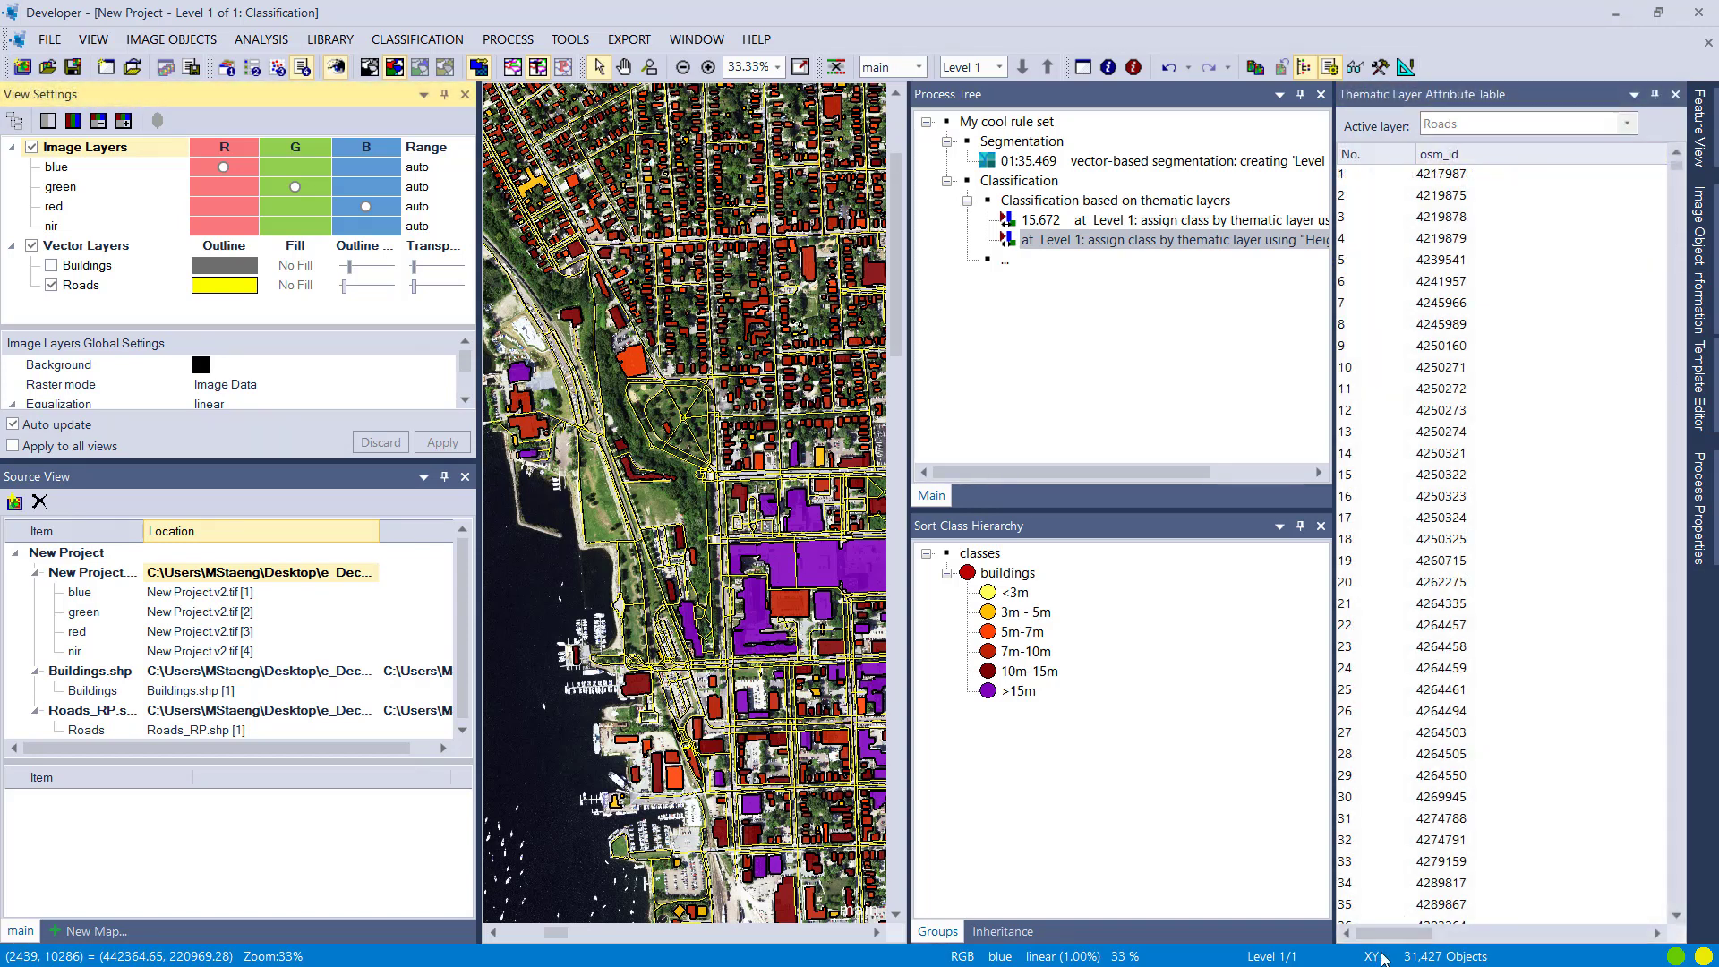
Browse the Roads attribute columns sorted by code, then auto-hide the table.
drag(1385, 933, 1425, 934)
mouse_move(1458, 949)
mouse_down()
mouse_move(1622, 956)
mouse_move(1387, 959)
mouse_move(1444, 957)
mouse_up()
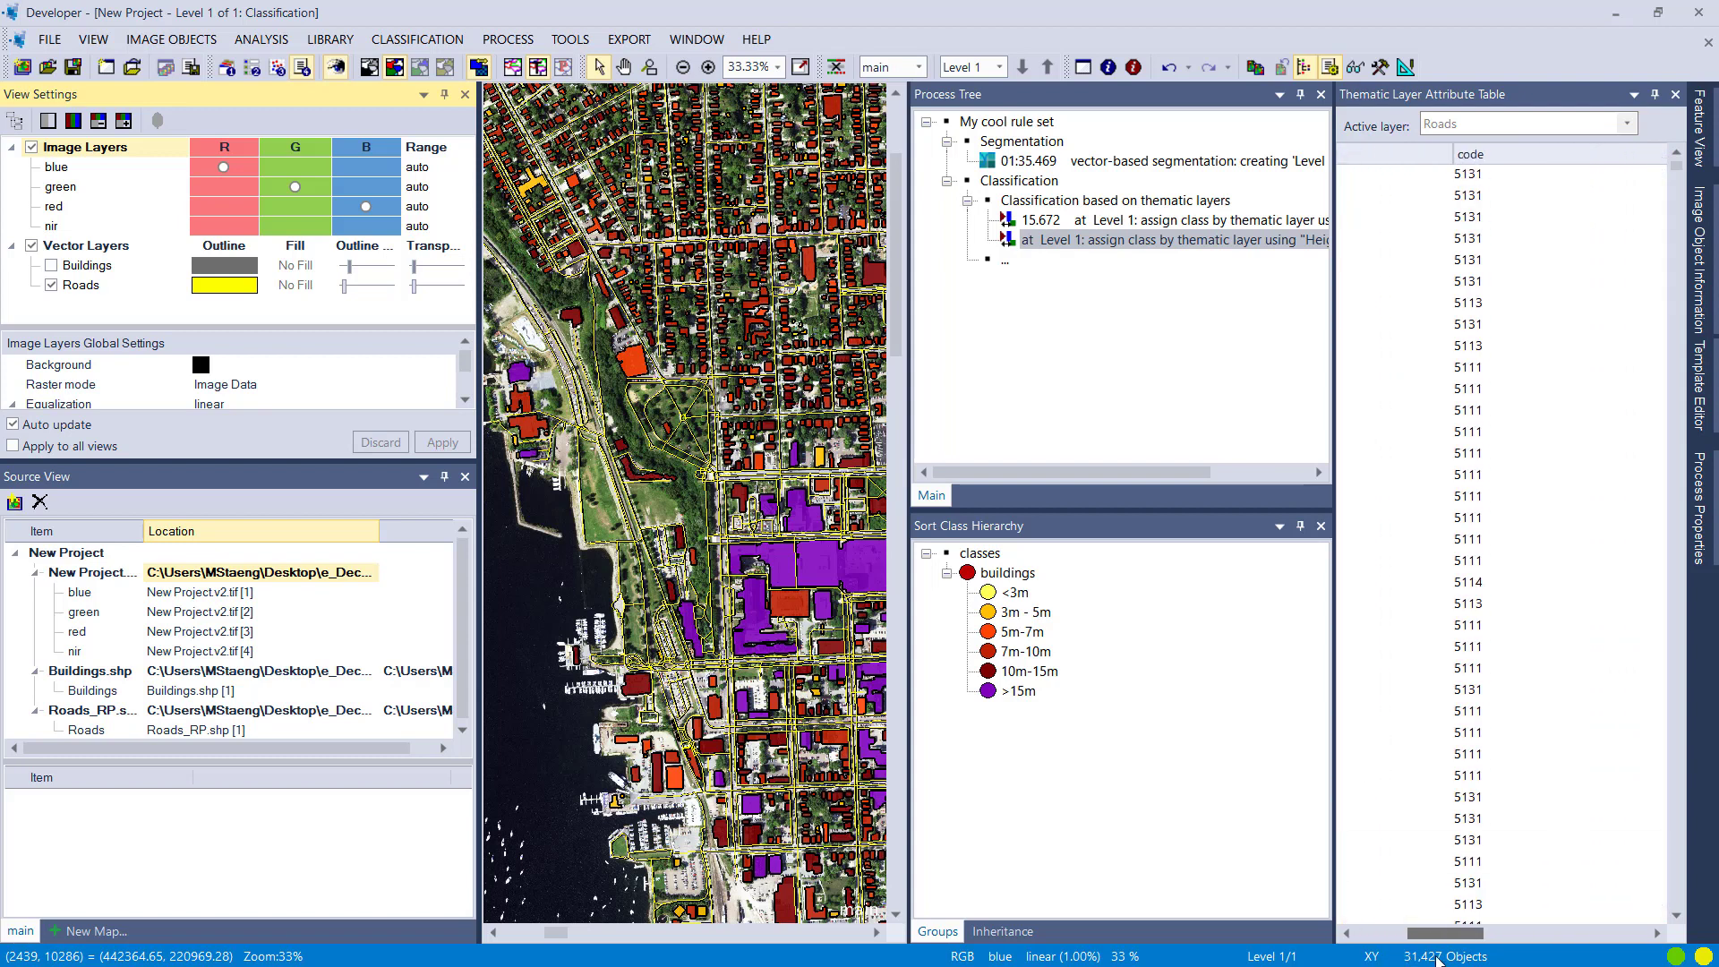
click(1541, 167)
drag(1675, 168, 1675, 900)
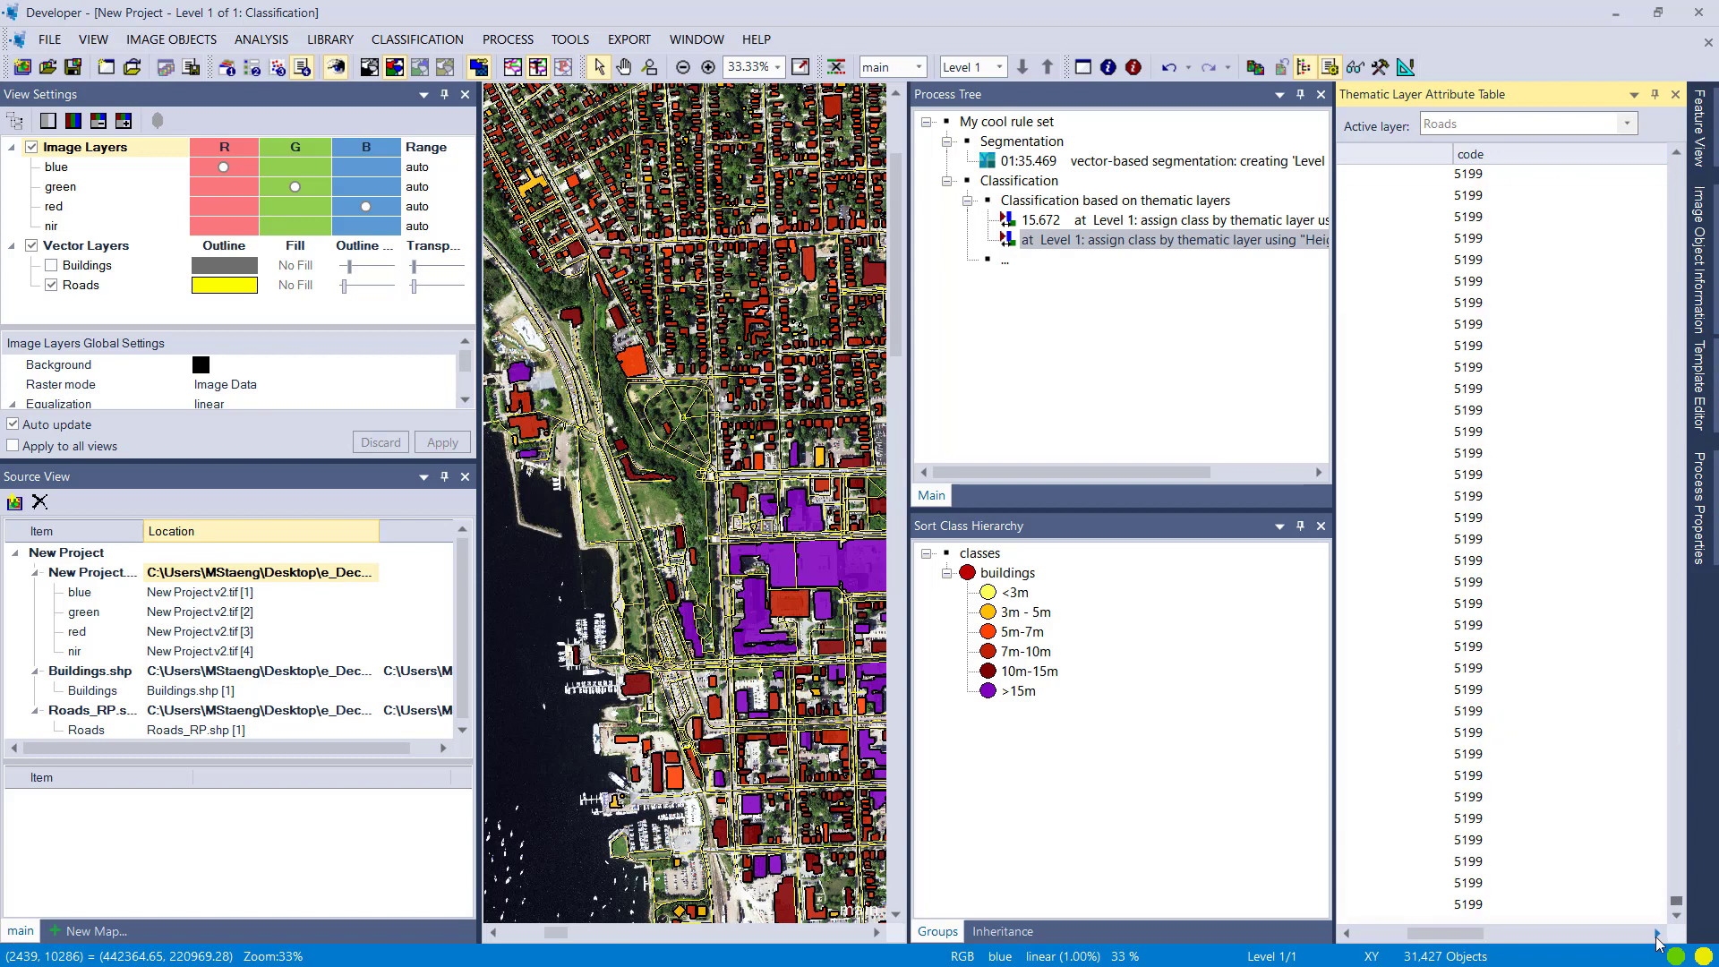
drag(1472, 933, 1636, 958)
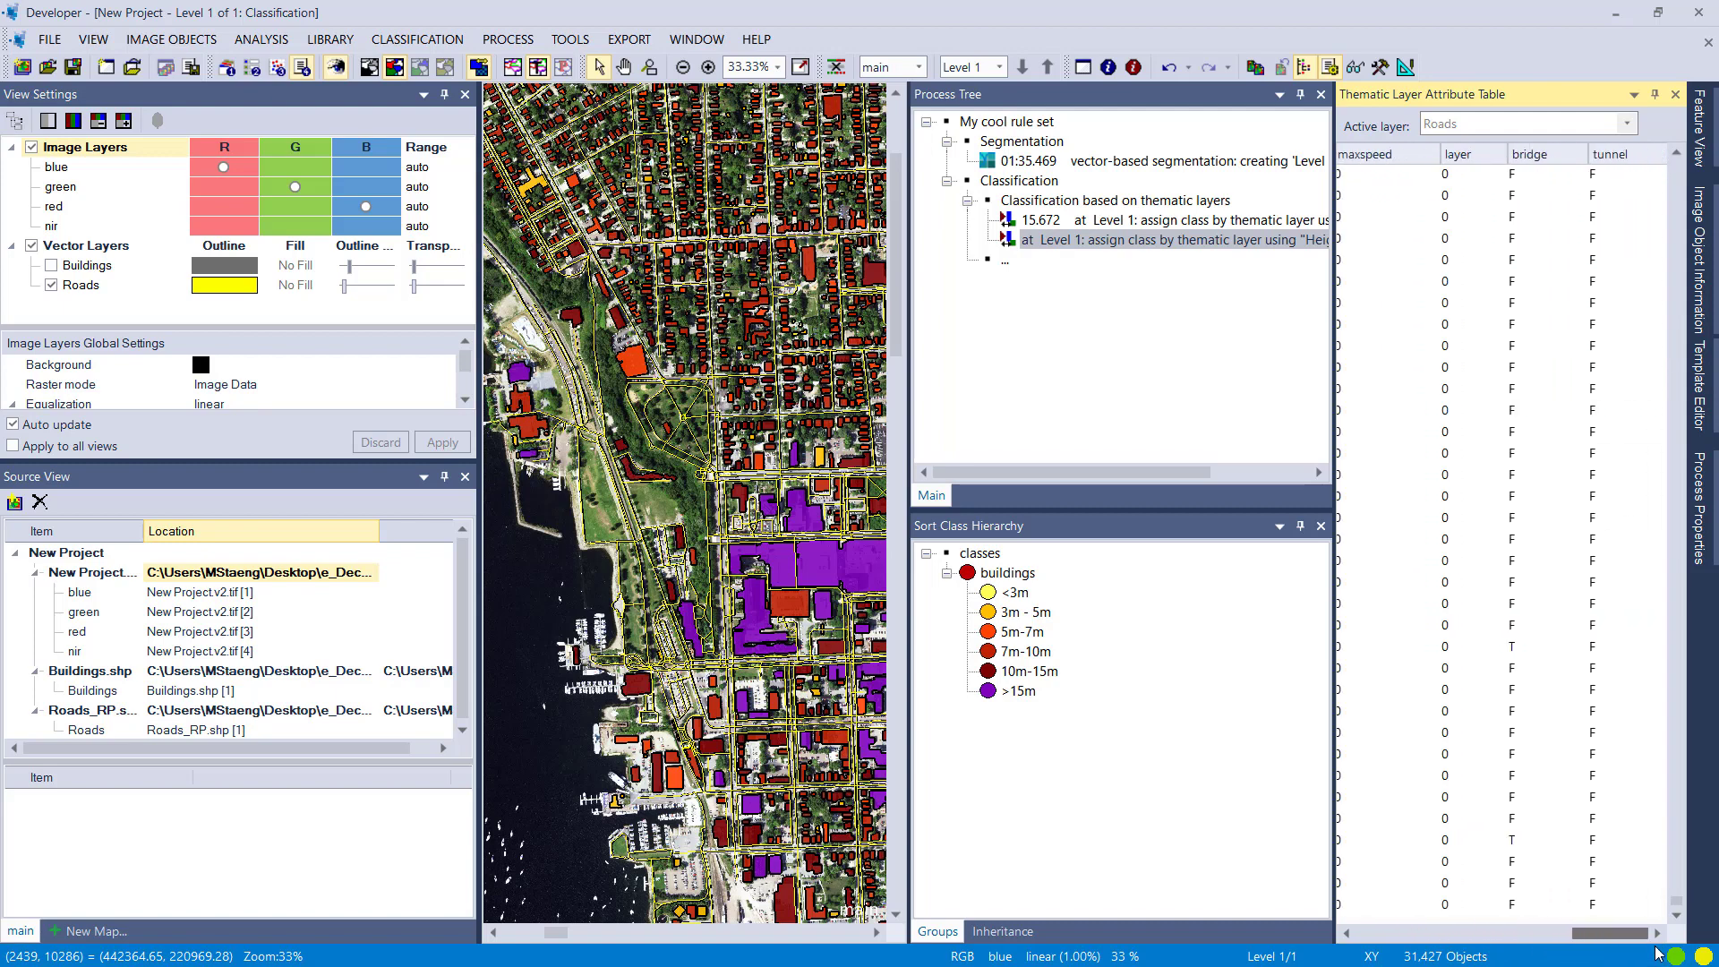
click(1657, 95)
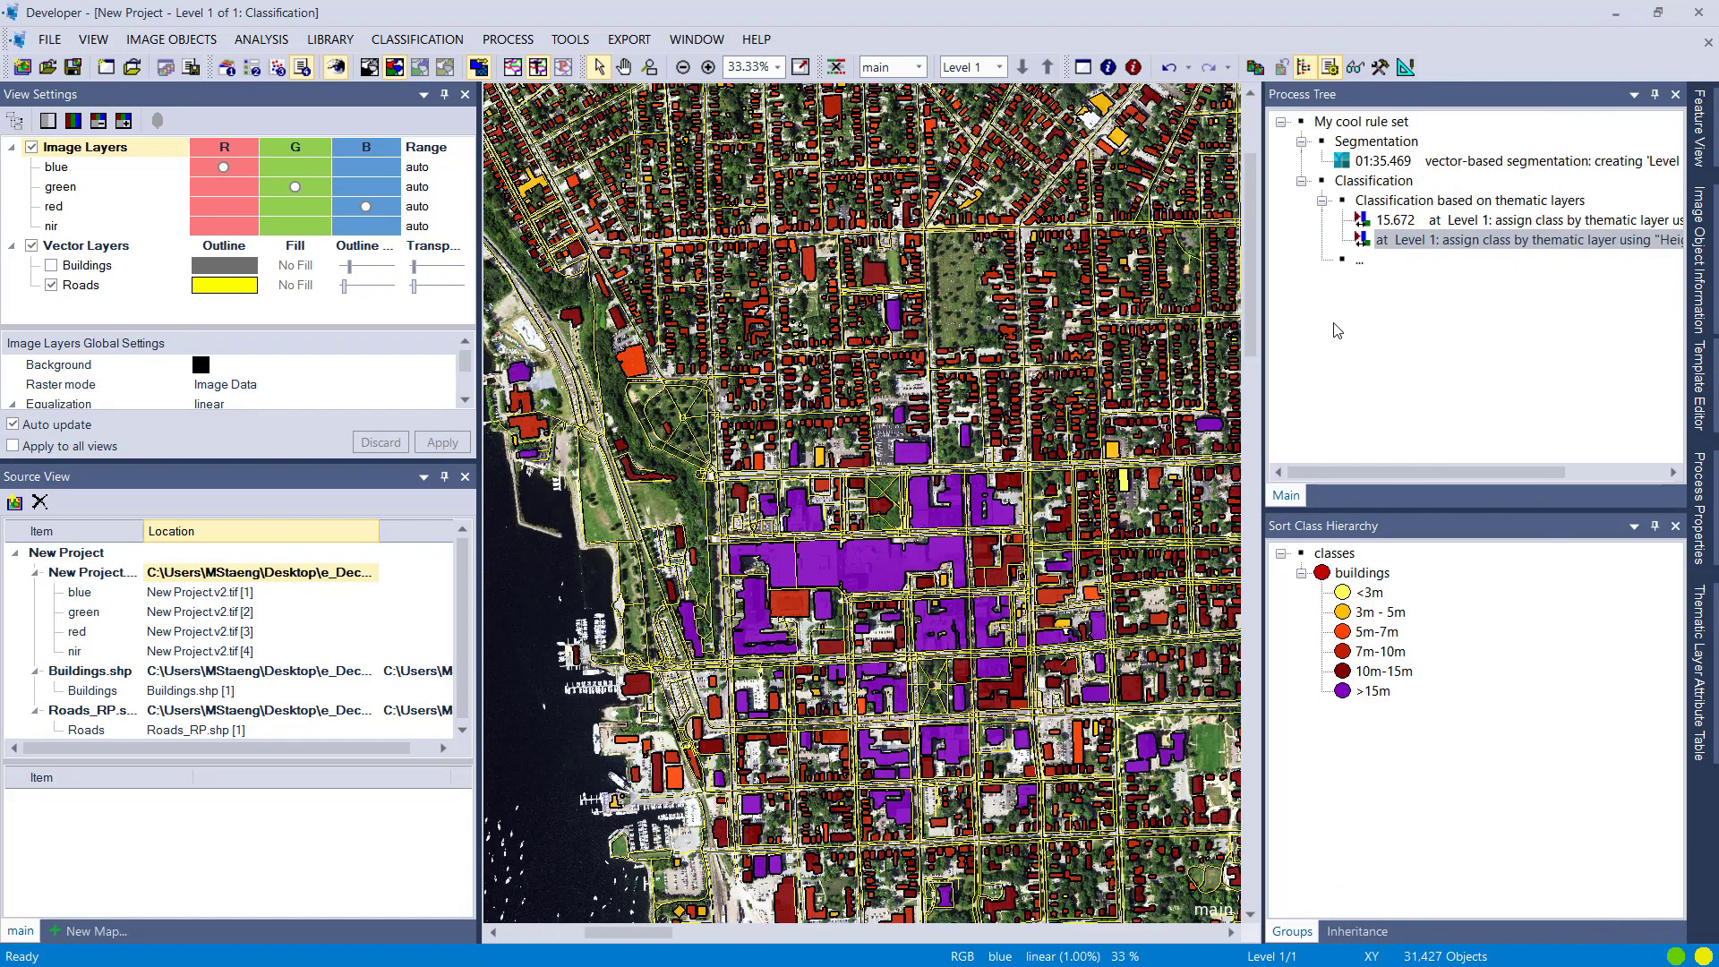
Set the Roads process to classify by the code attribute, filtered to unclassified objects, and execute it.
double_click(1432, 240)
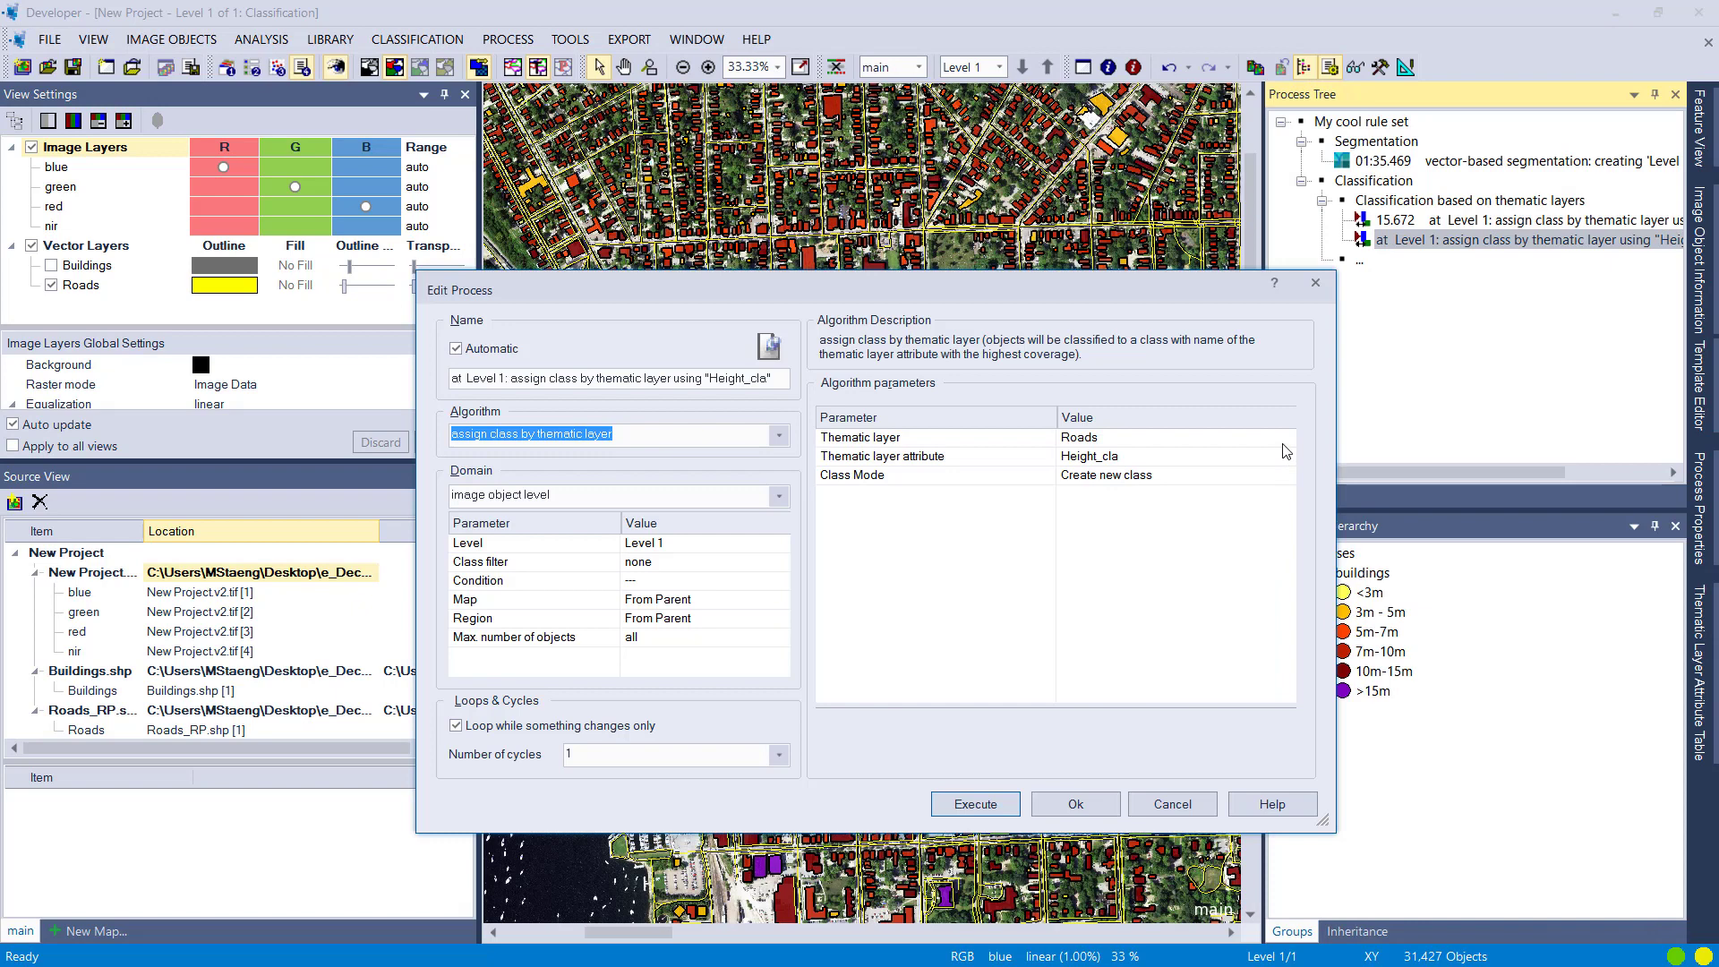
click(1286, 456)
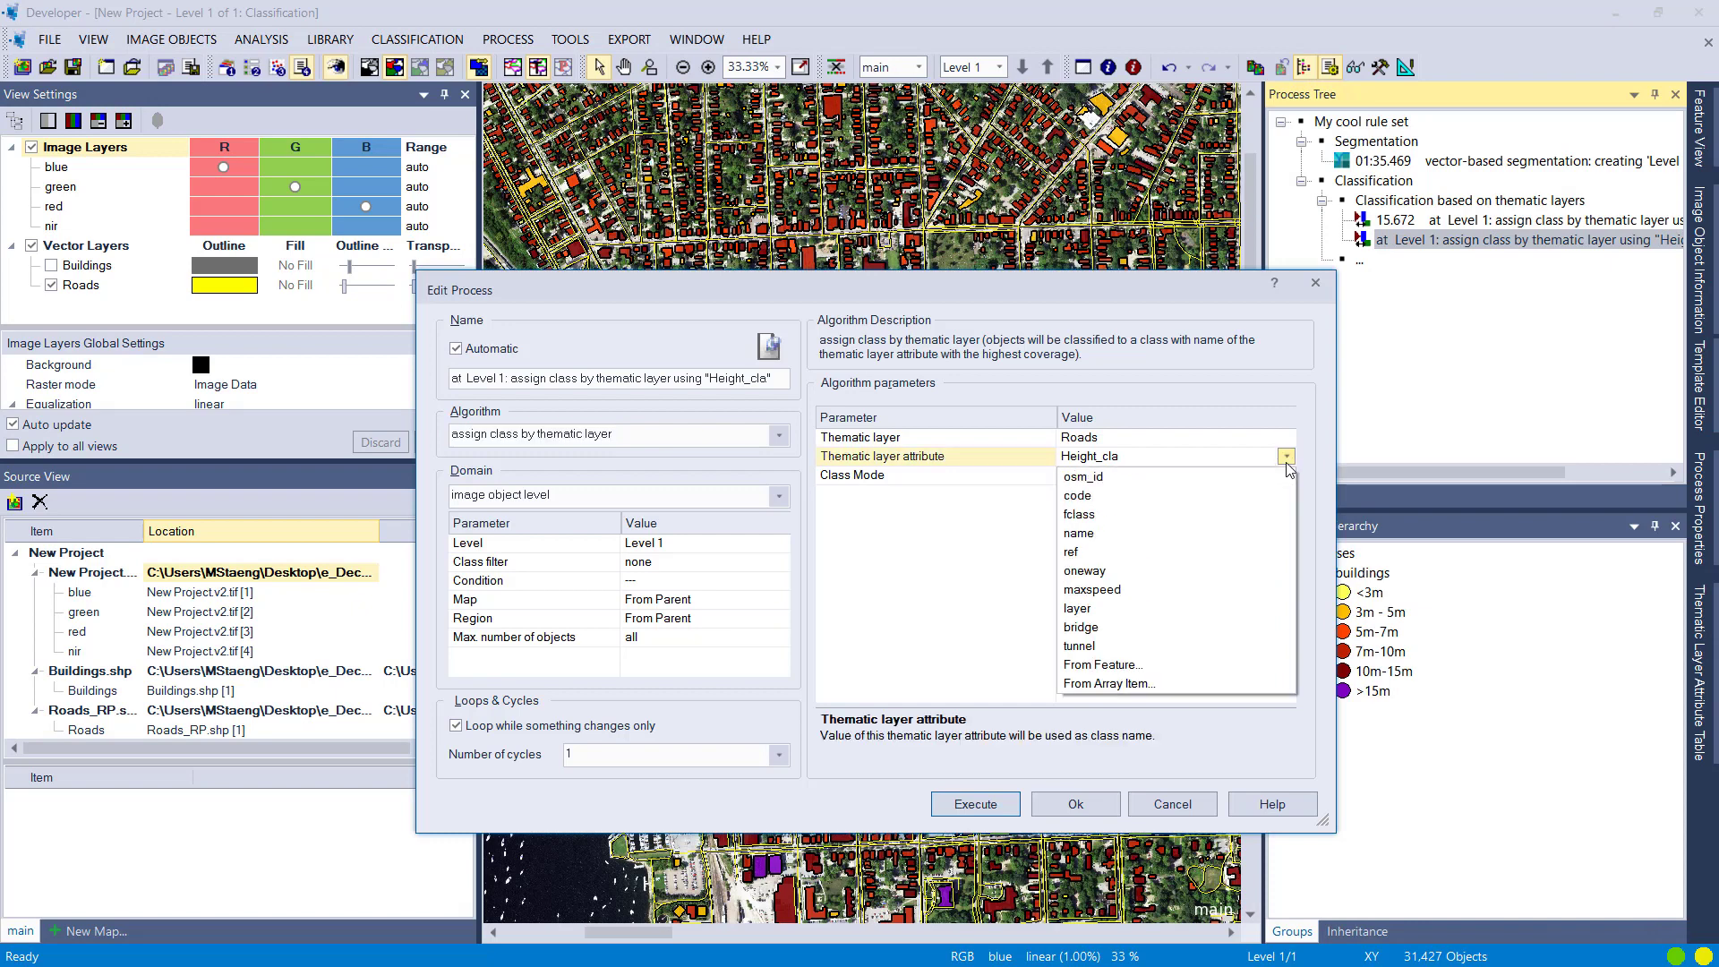
click(1194, 497)
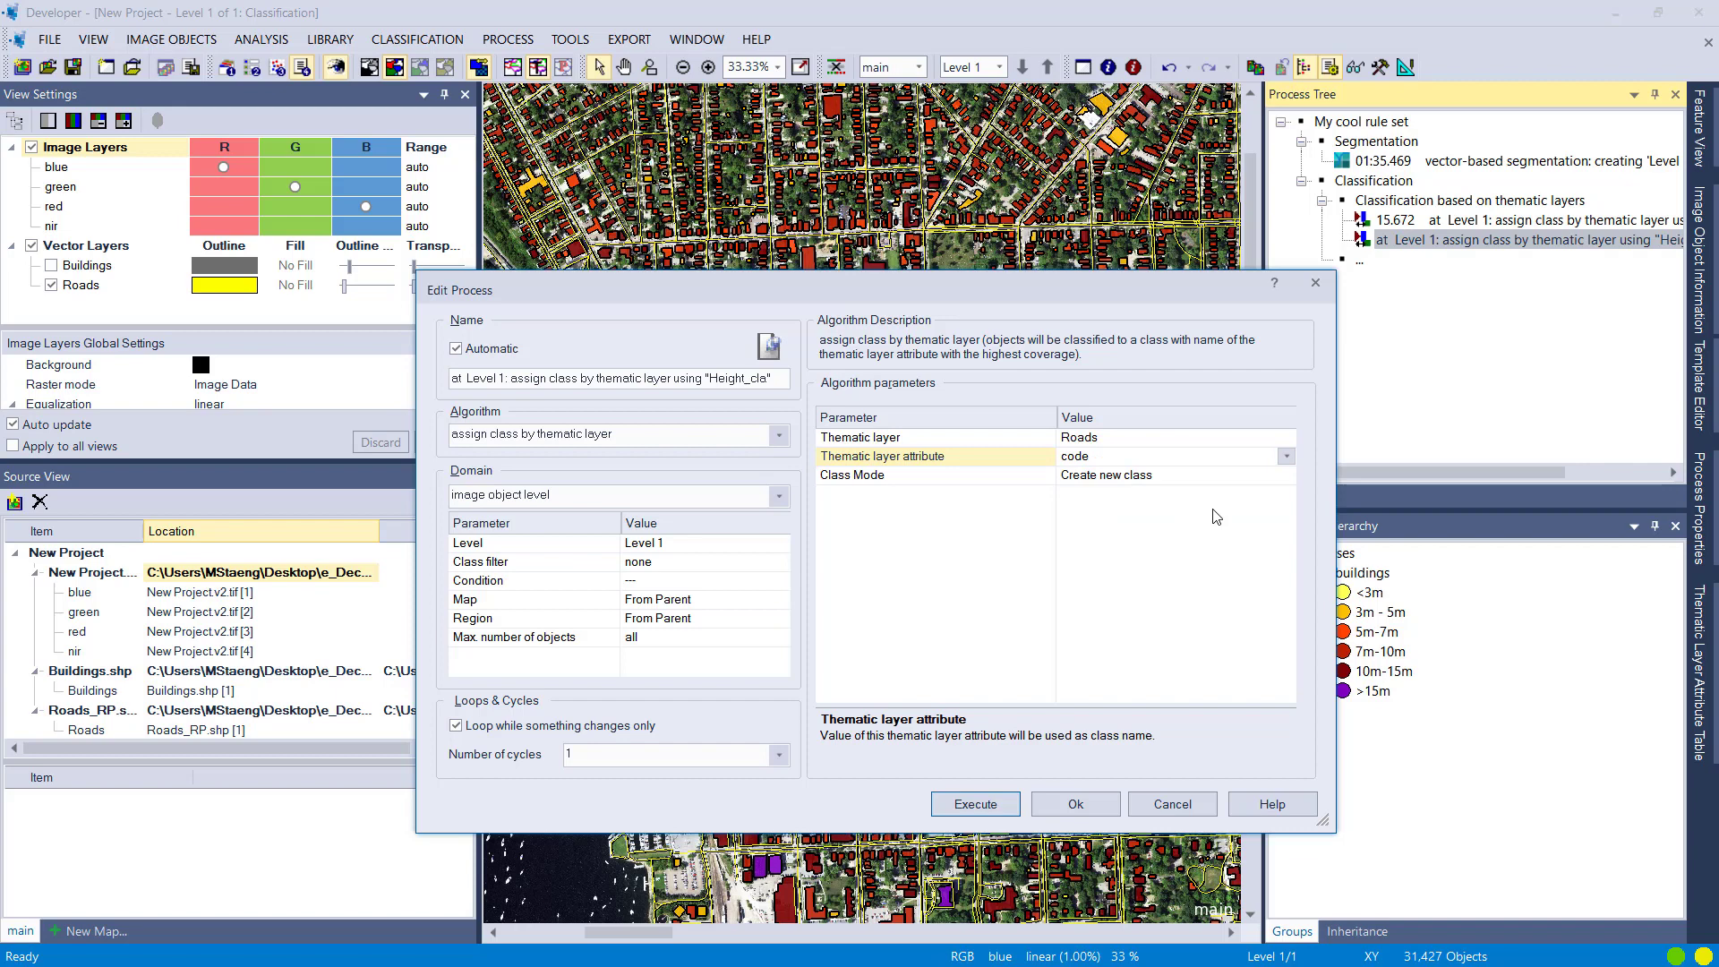
click(789, 564)
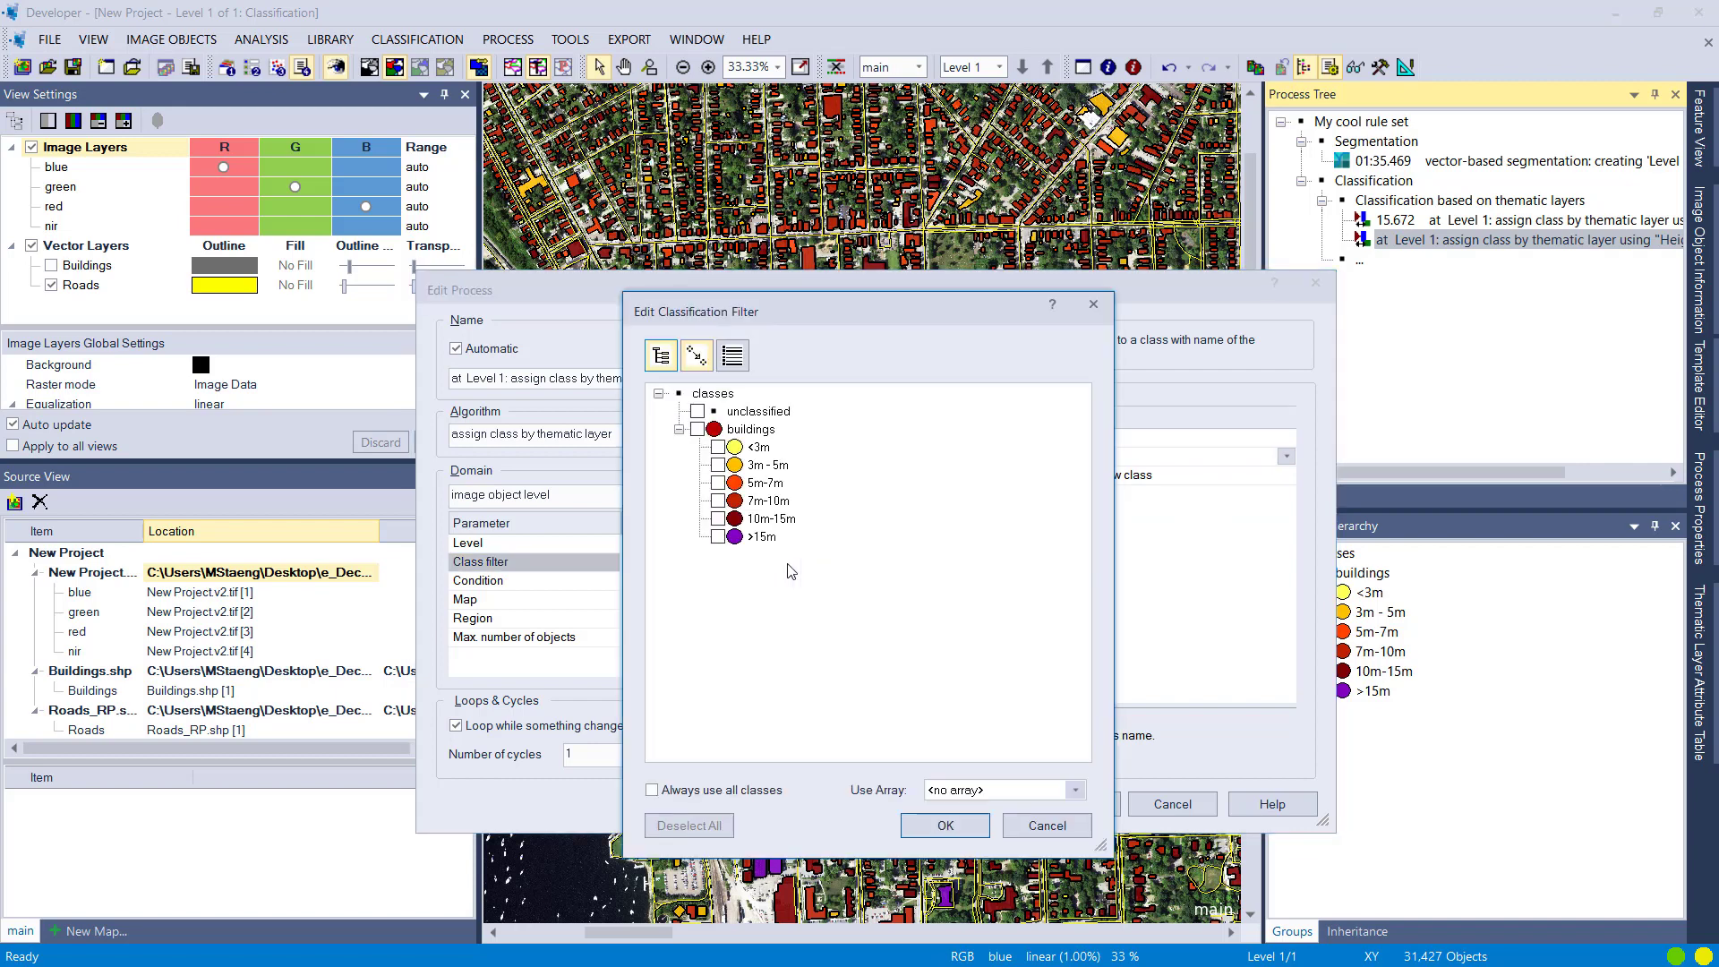
click(933, 831)
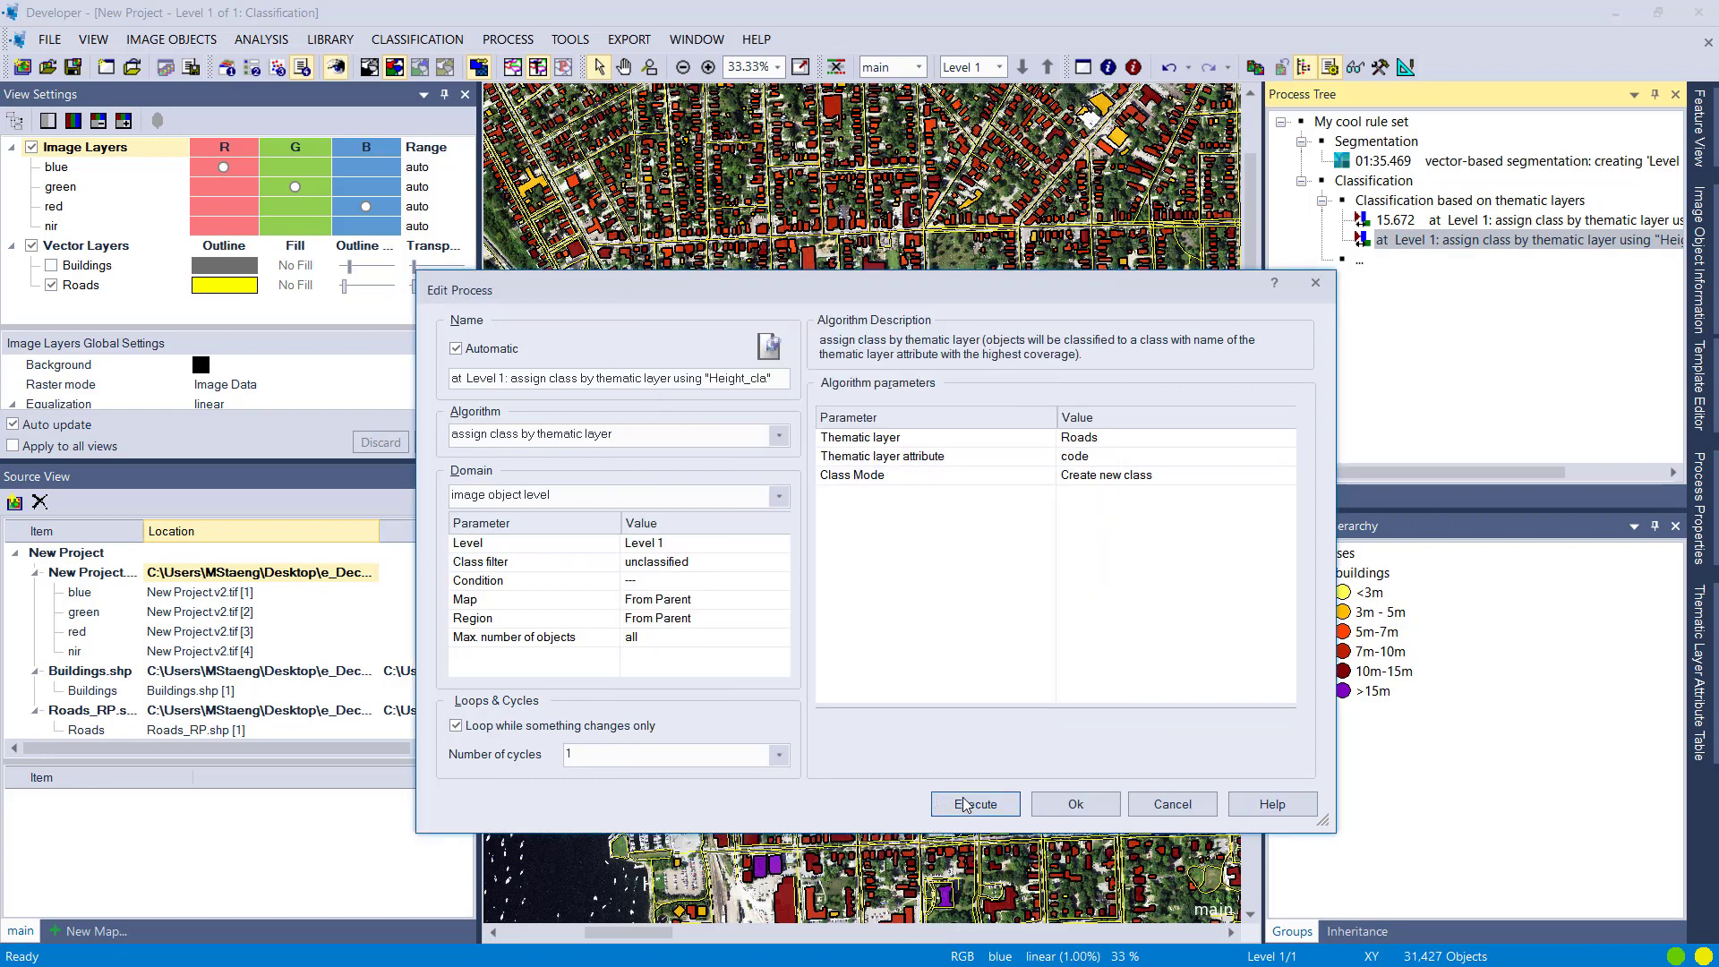
click(971, 803)
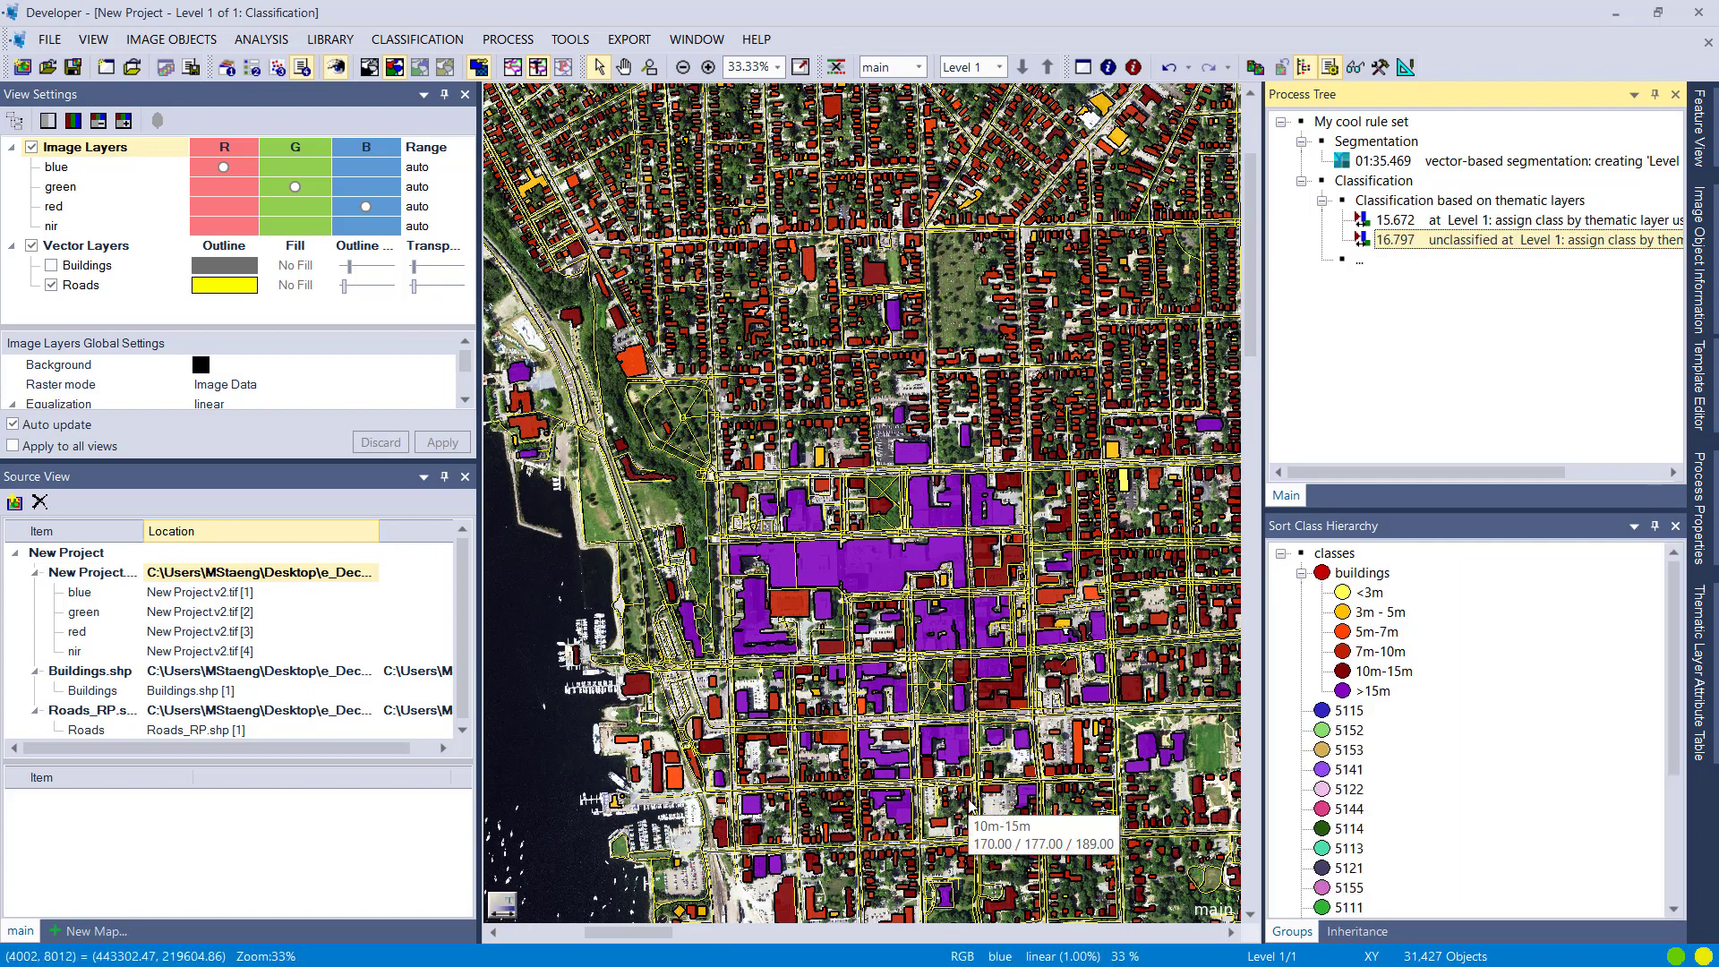
Look through the new road-code classes in the hierarchy and open its context menu for inserting a class.
scroll(1430, 794, down, 3)
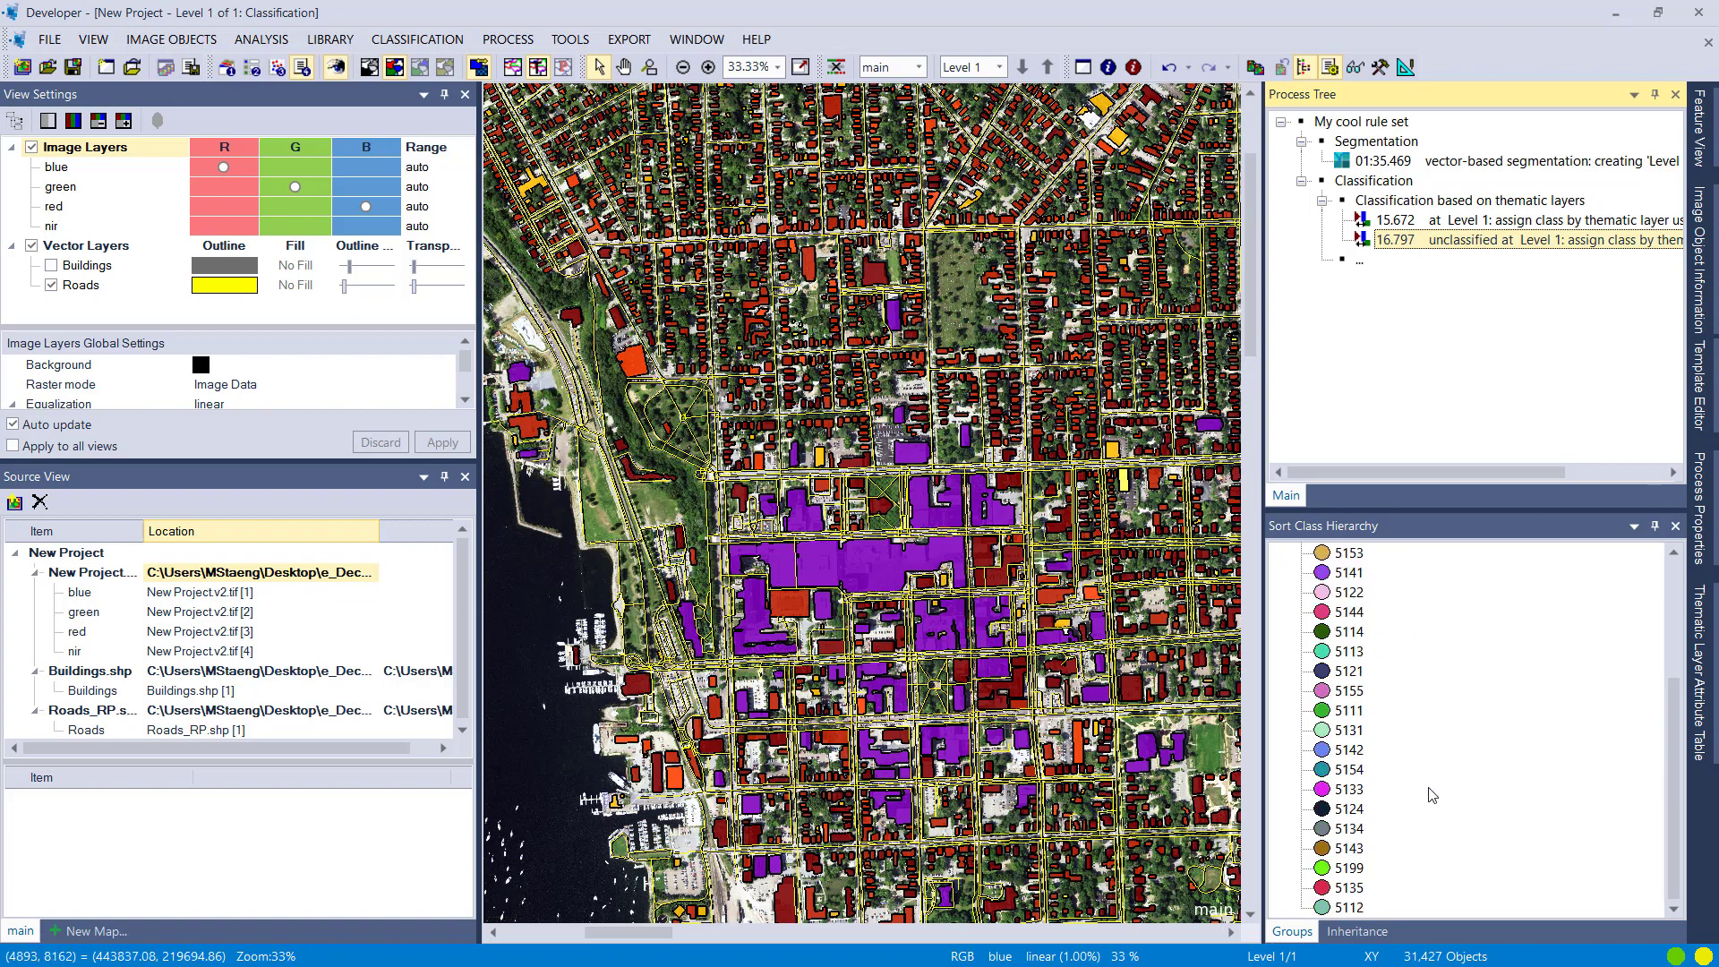
scroll(1429, 794, up, 3)
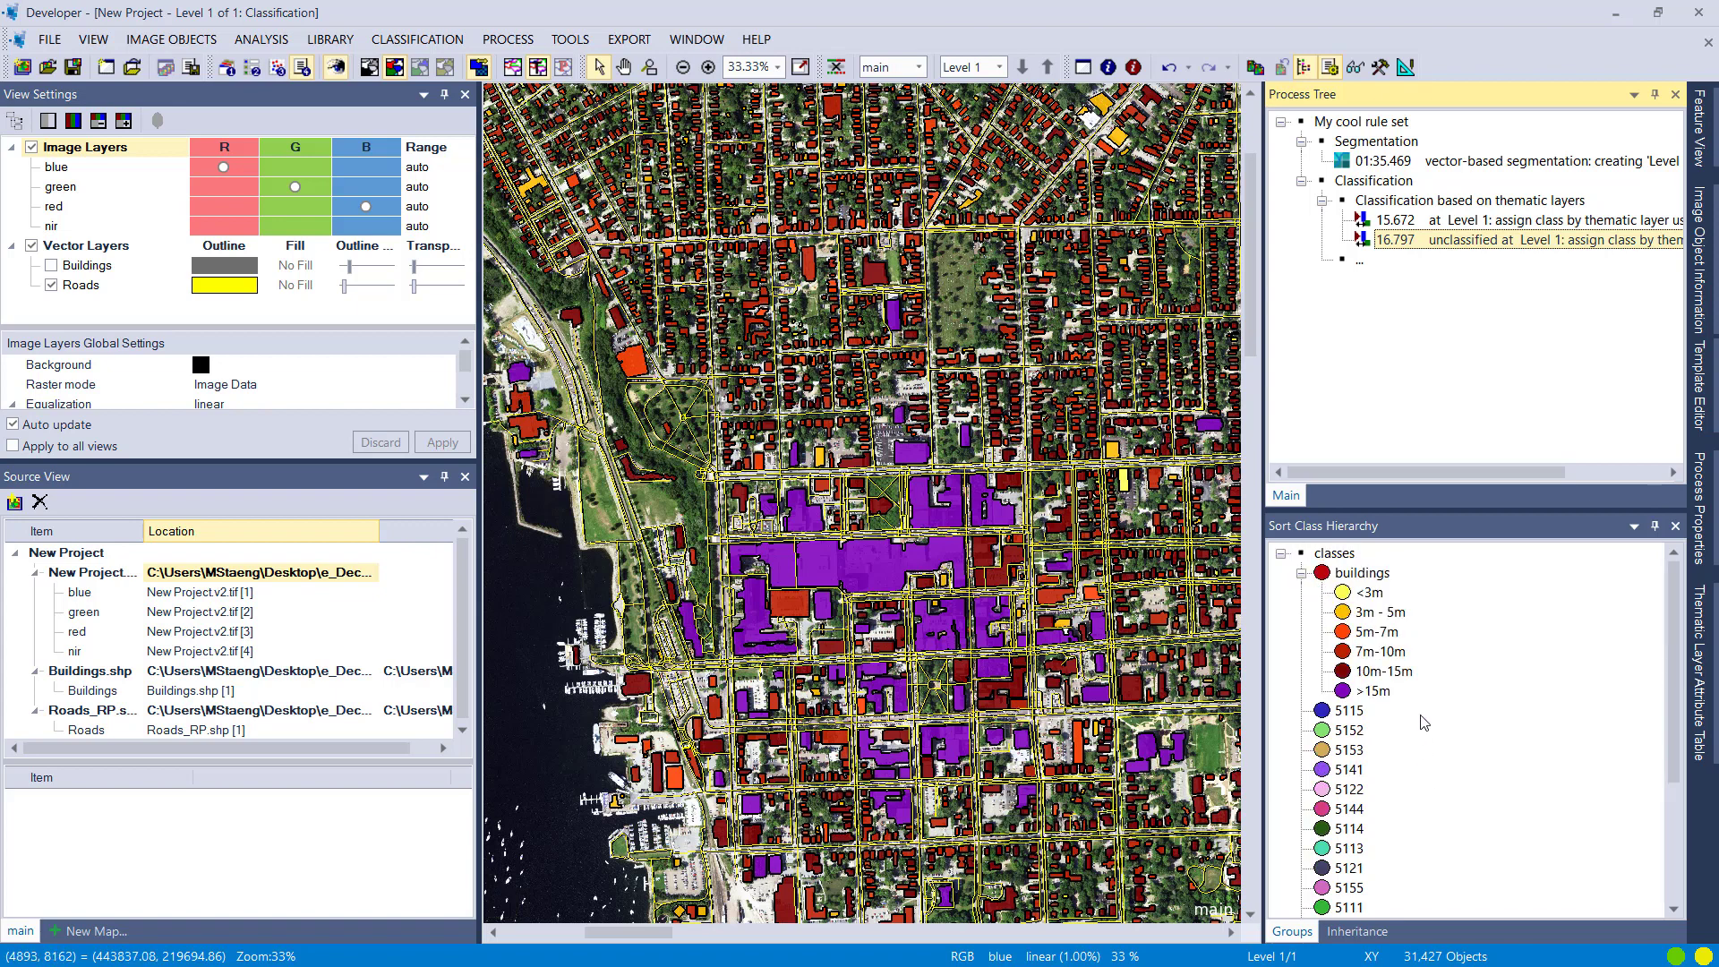
right_click(1338, 576)
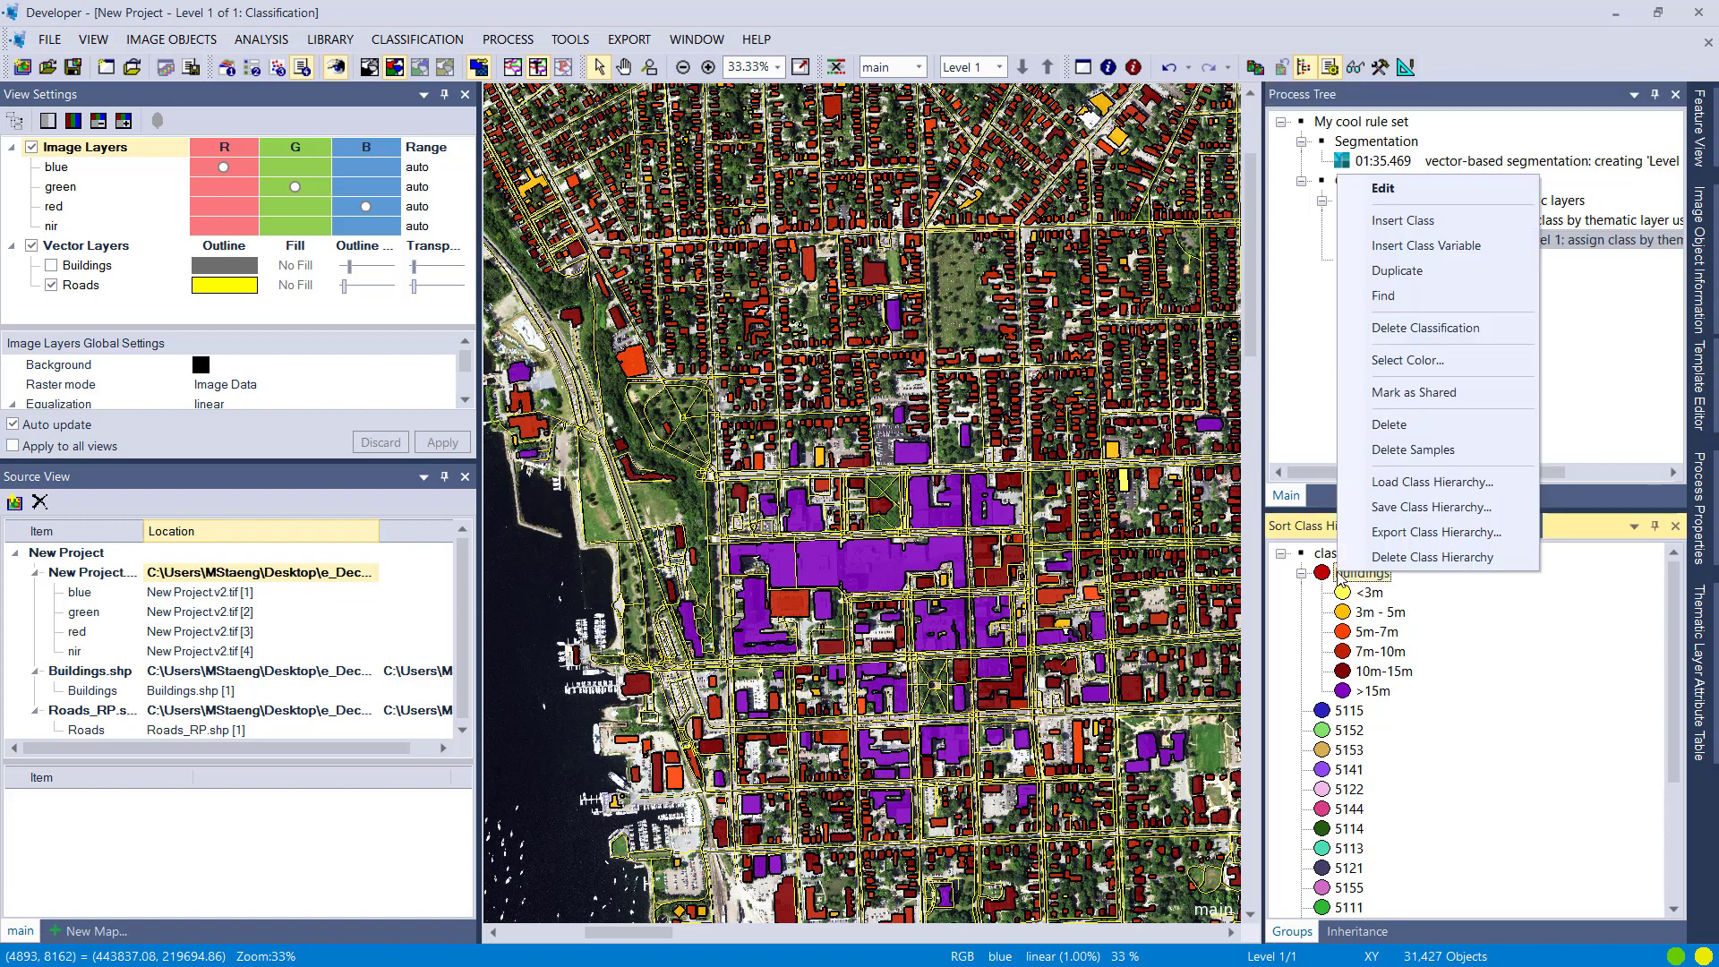
Insert a new yellow class named Roads.
click(1401, 222)
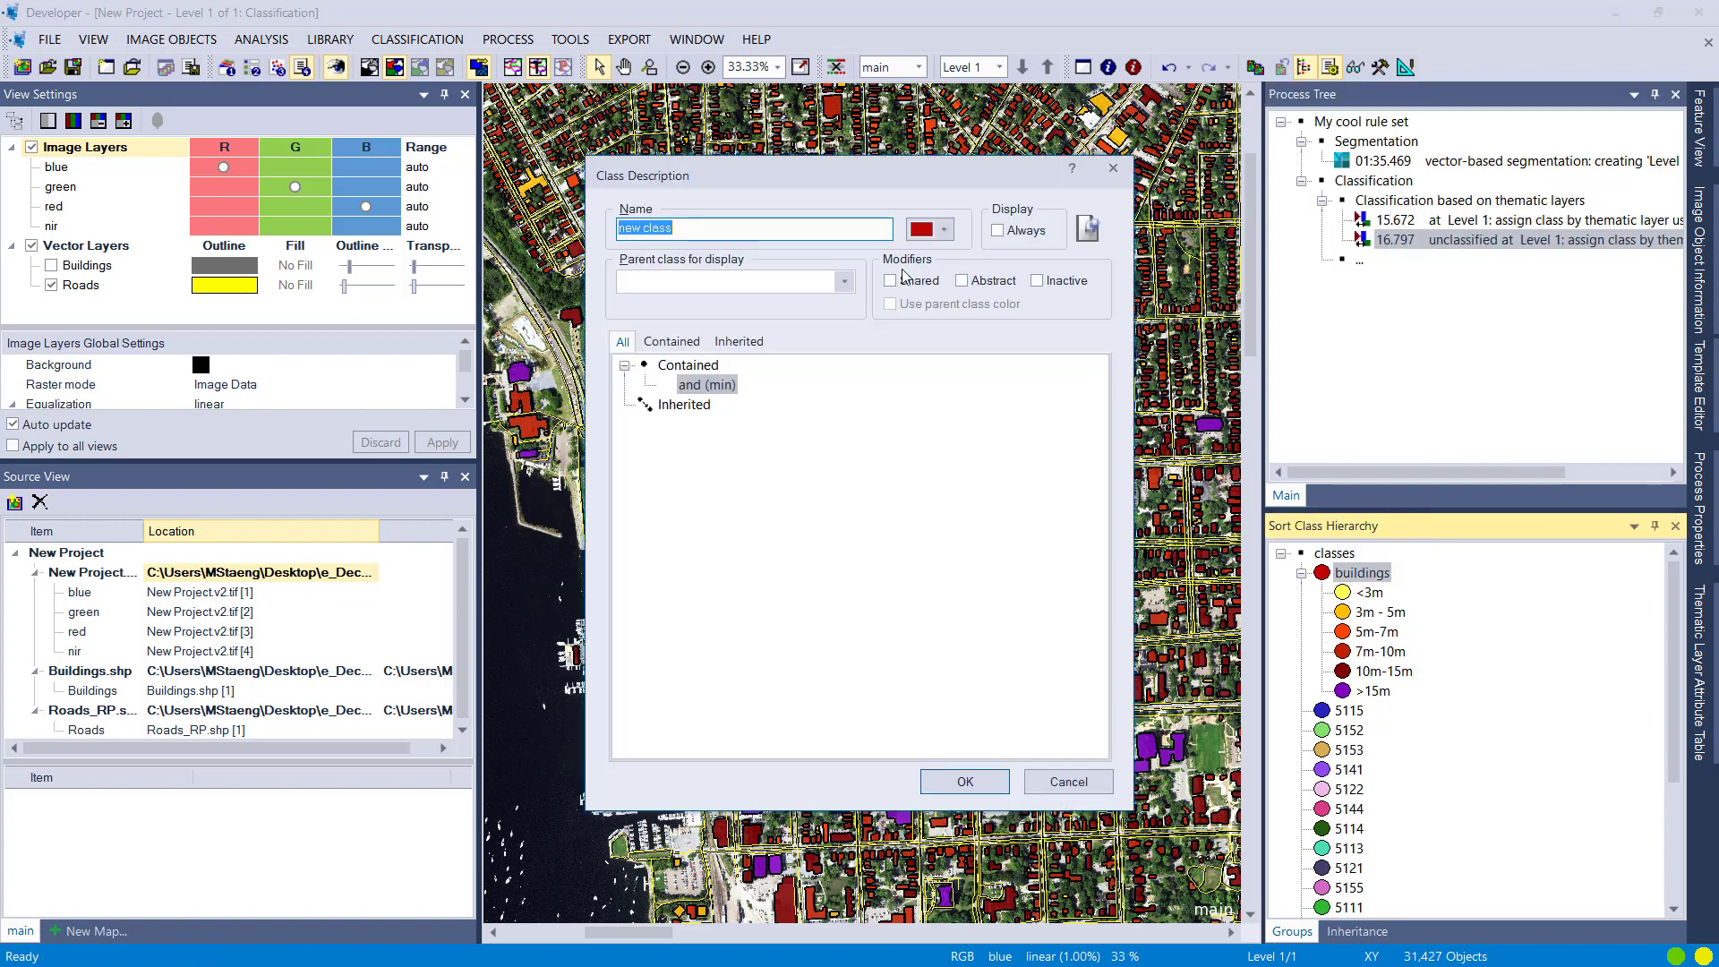
text(Pools)
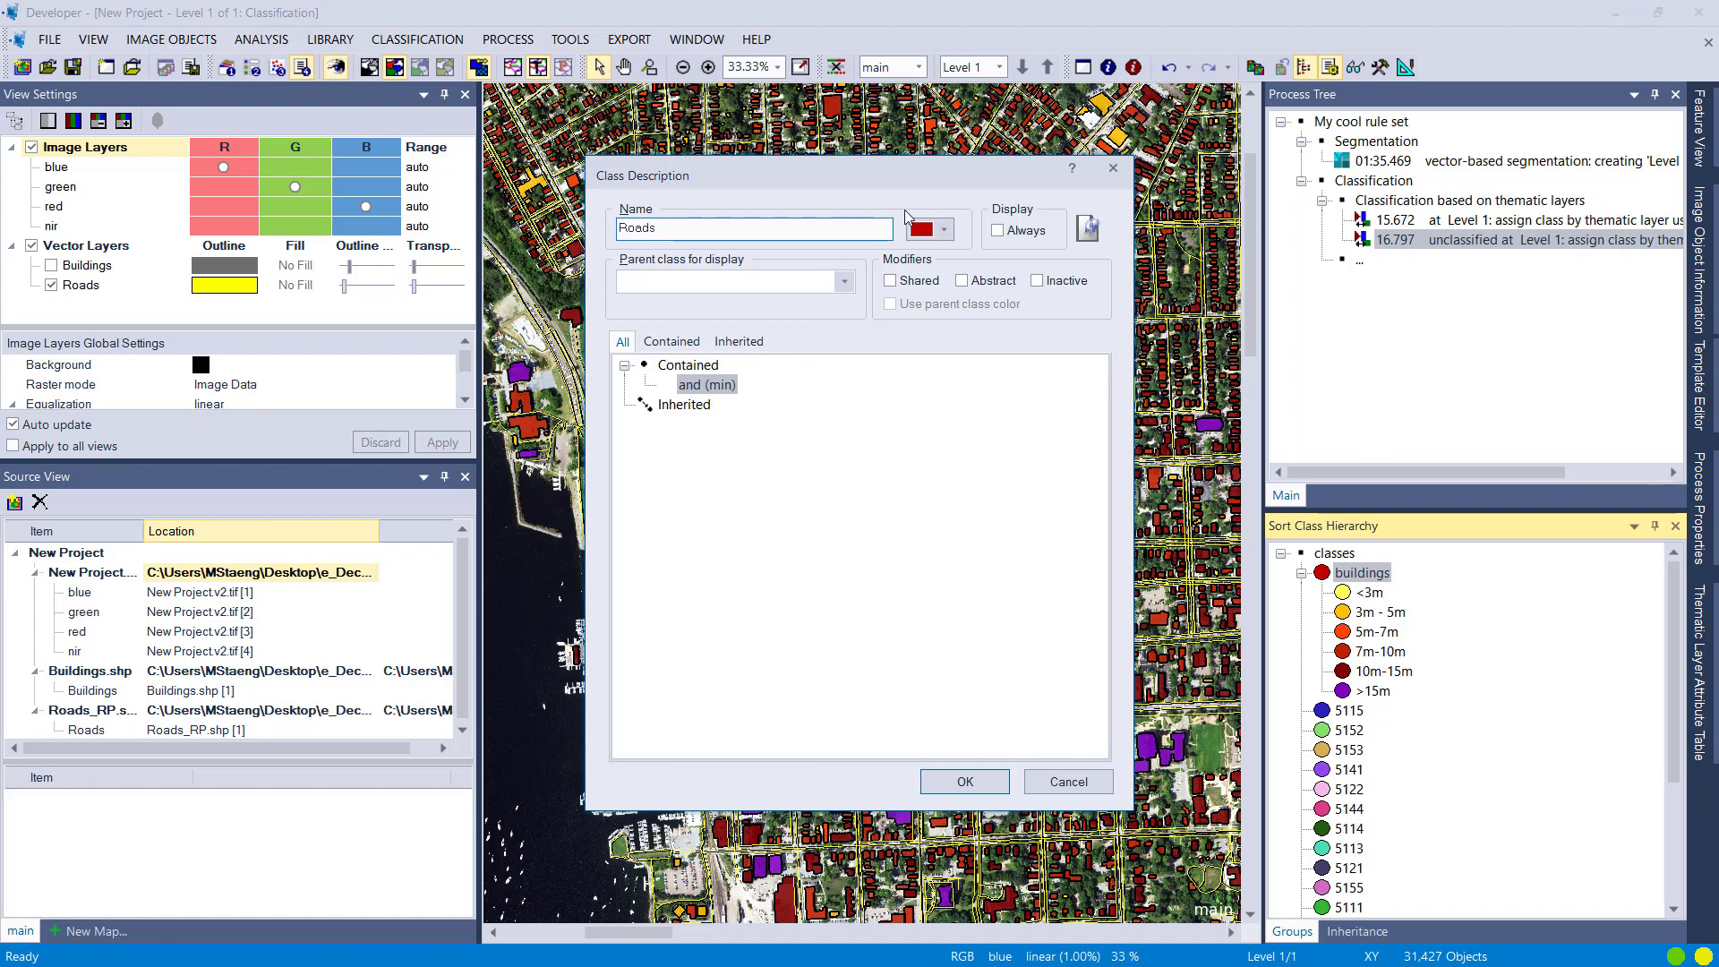
click(940, 230)
click(918, 311)
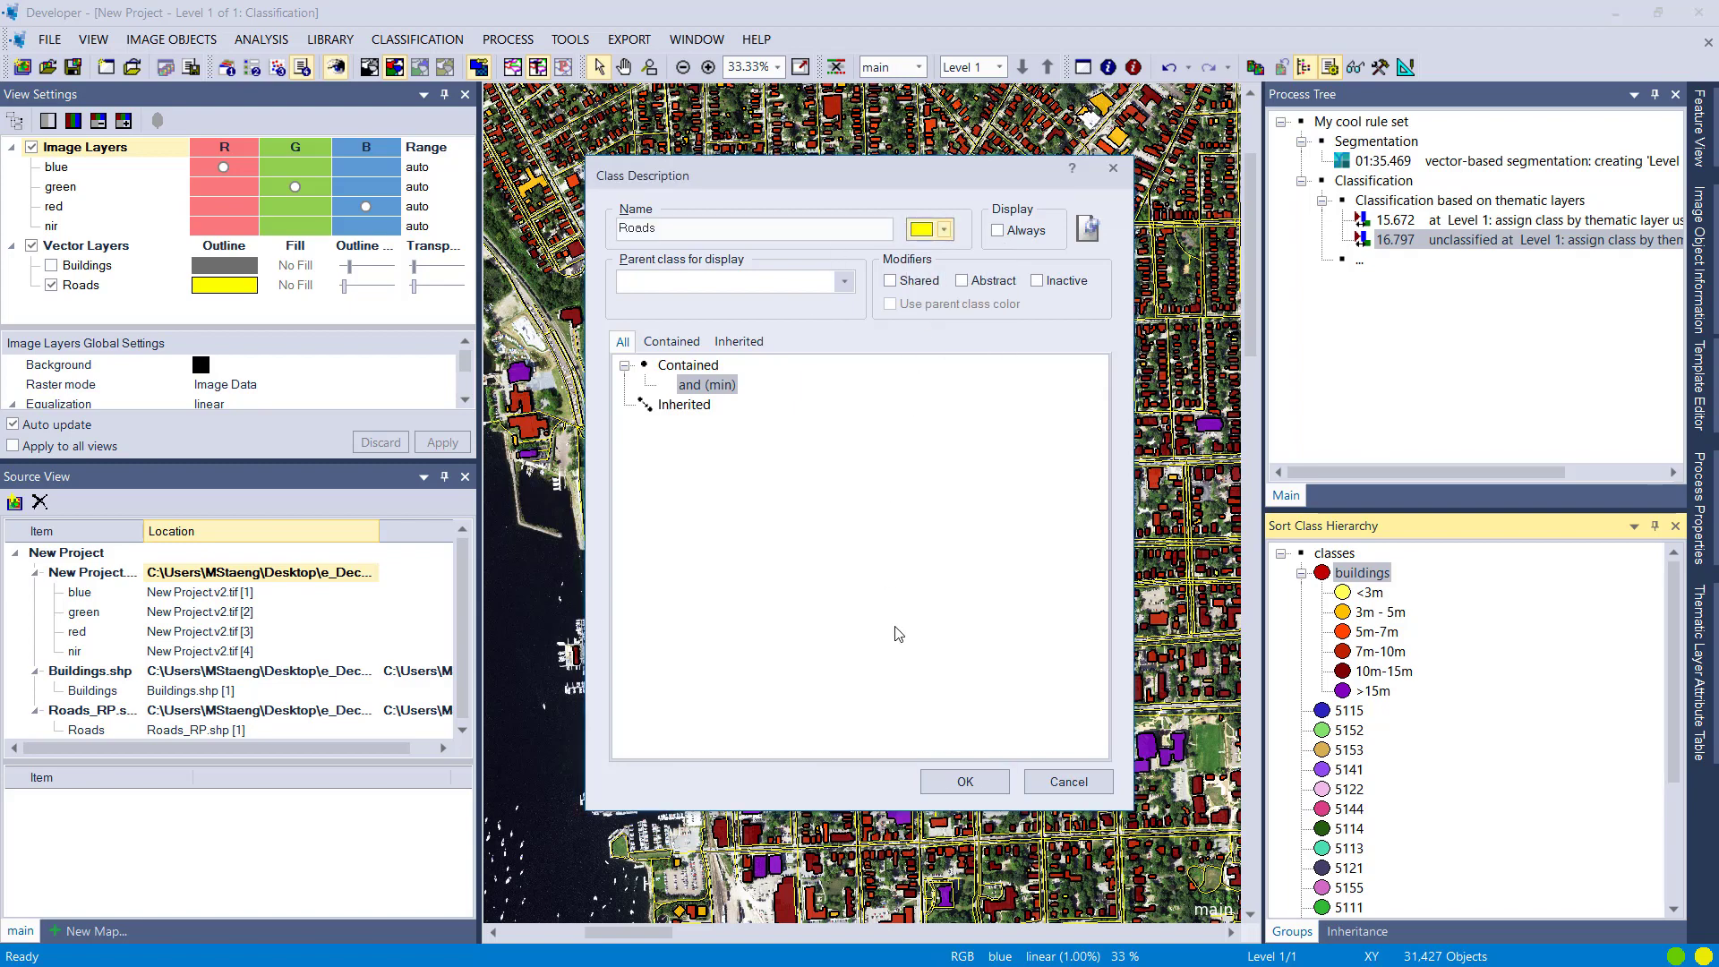
click(944, 783)
Turn off sort mode, make Roads the parent of the road-code classes, and hide the Roads vector layer.
click(417, 40)
mouse_move(465, 121)
mouse_move(627, 179)
click(897, 238)
scroll(1361, 828, down, 3)
drag(1360, 828, 1314, 572)
click(1300, 554)
click(51, 285)
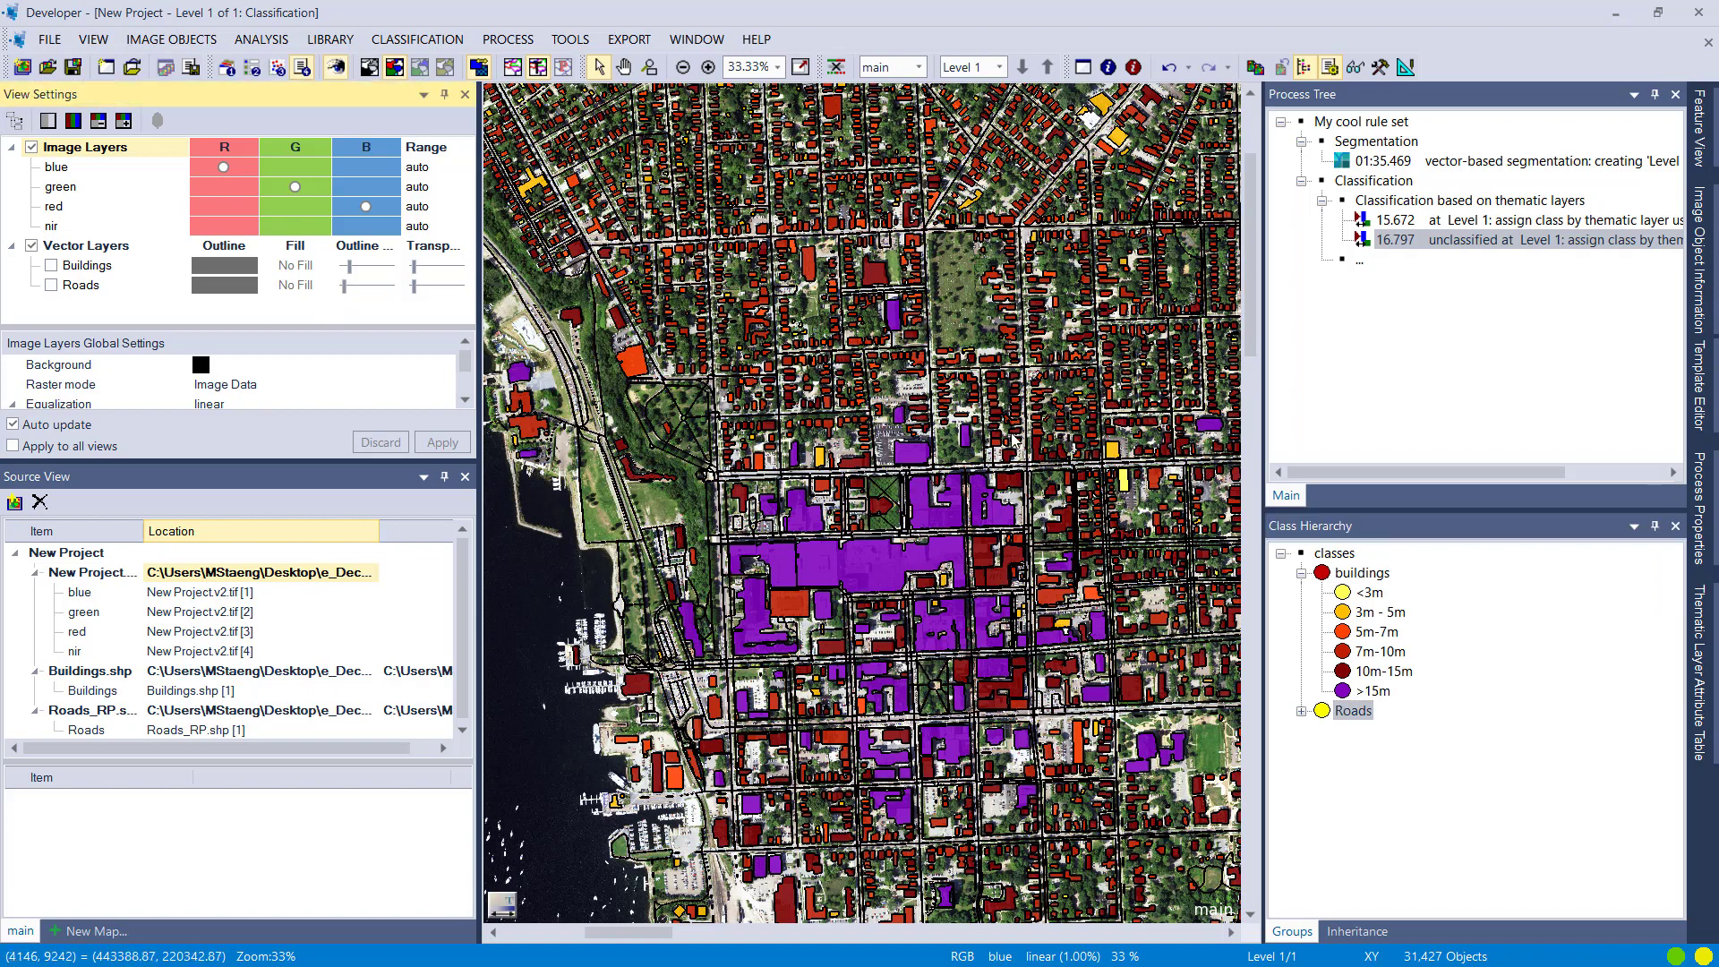
Collapse buildings so they display in parent red, and expand Roads to show its code subclasses.
scroll(727, 370, up, 5)
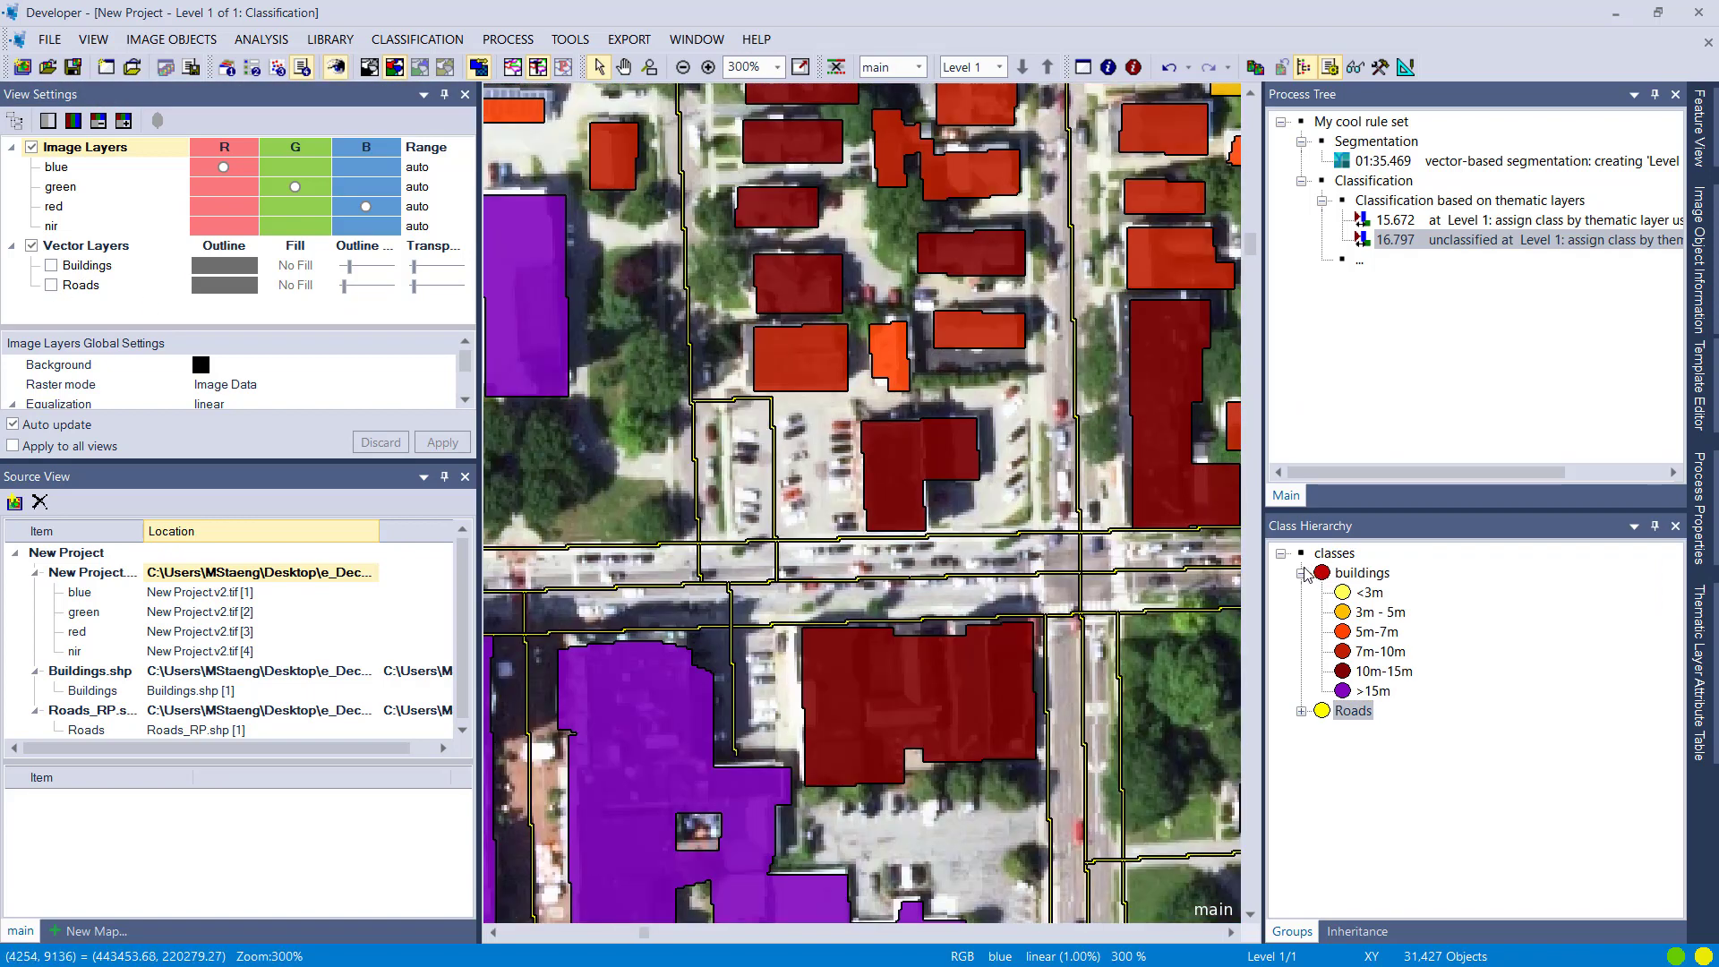
click(1300, 573)
scroll(917, 566, right, 5)
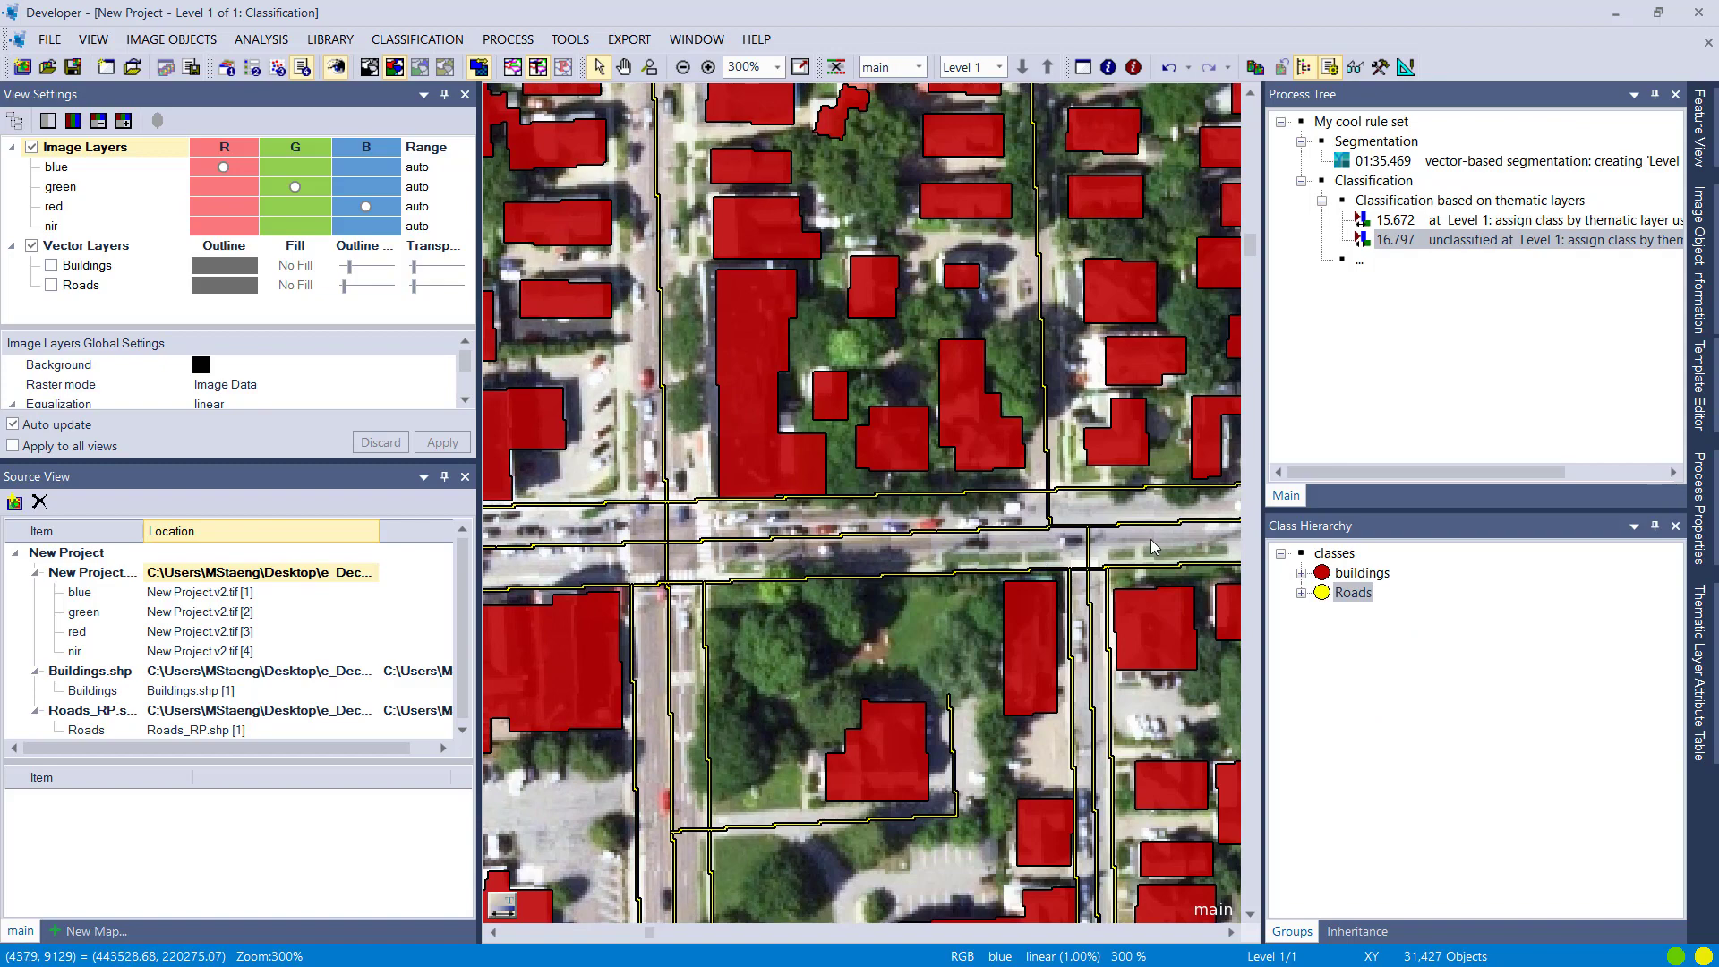
scroll(891, 439, up, 2)
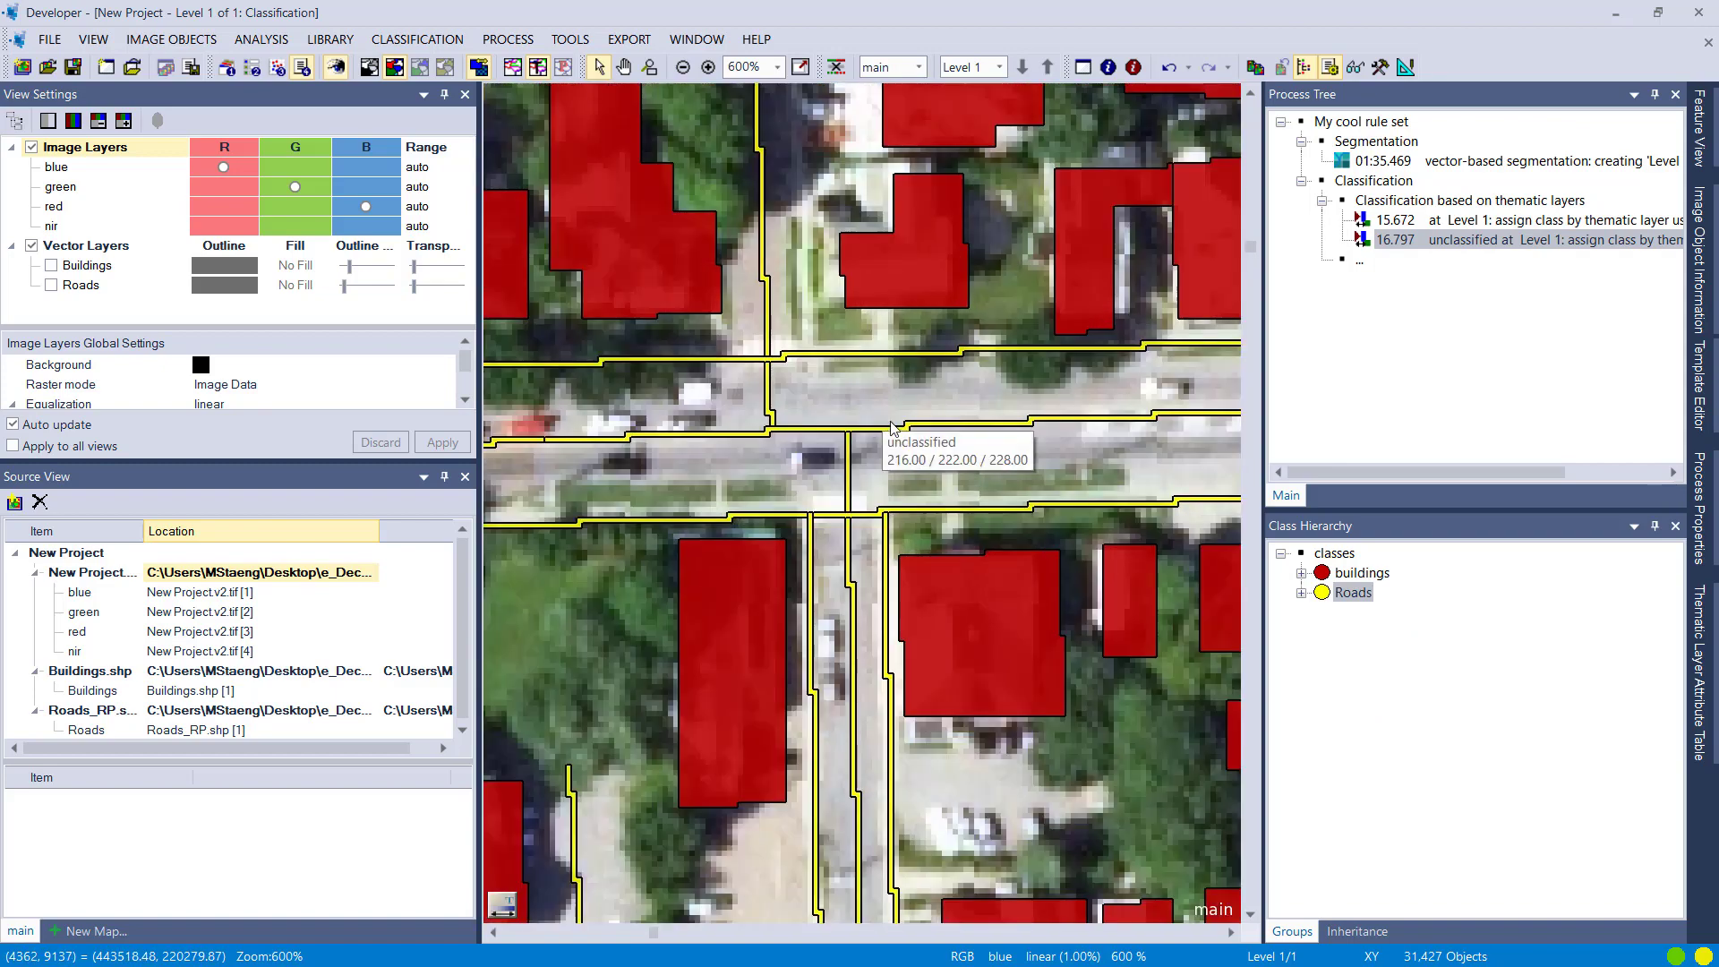
click(1300, 591)
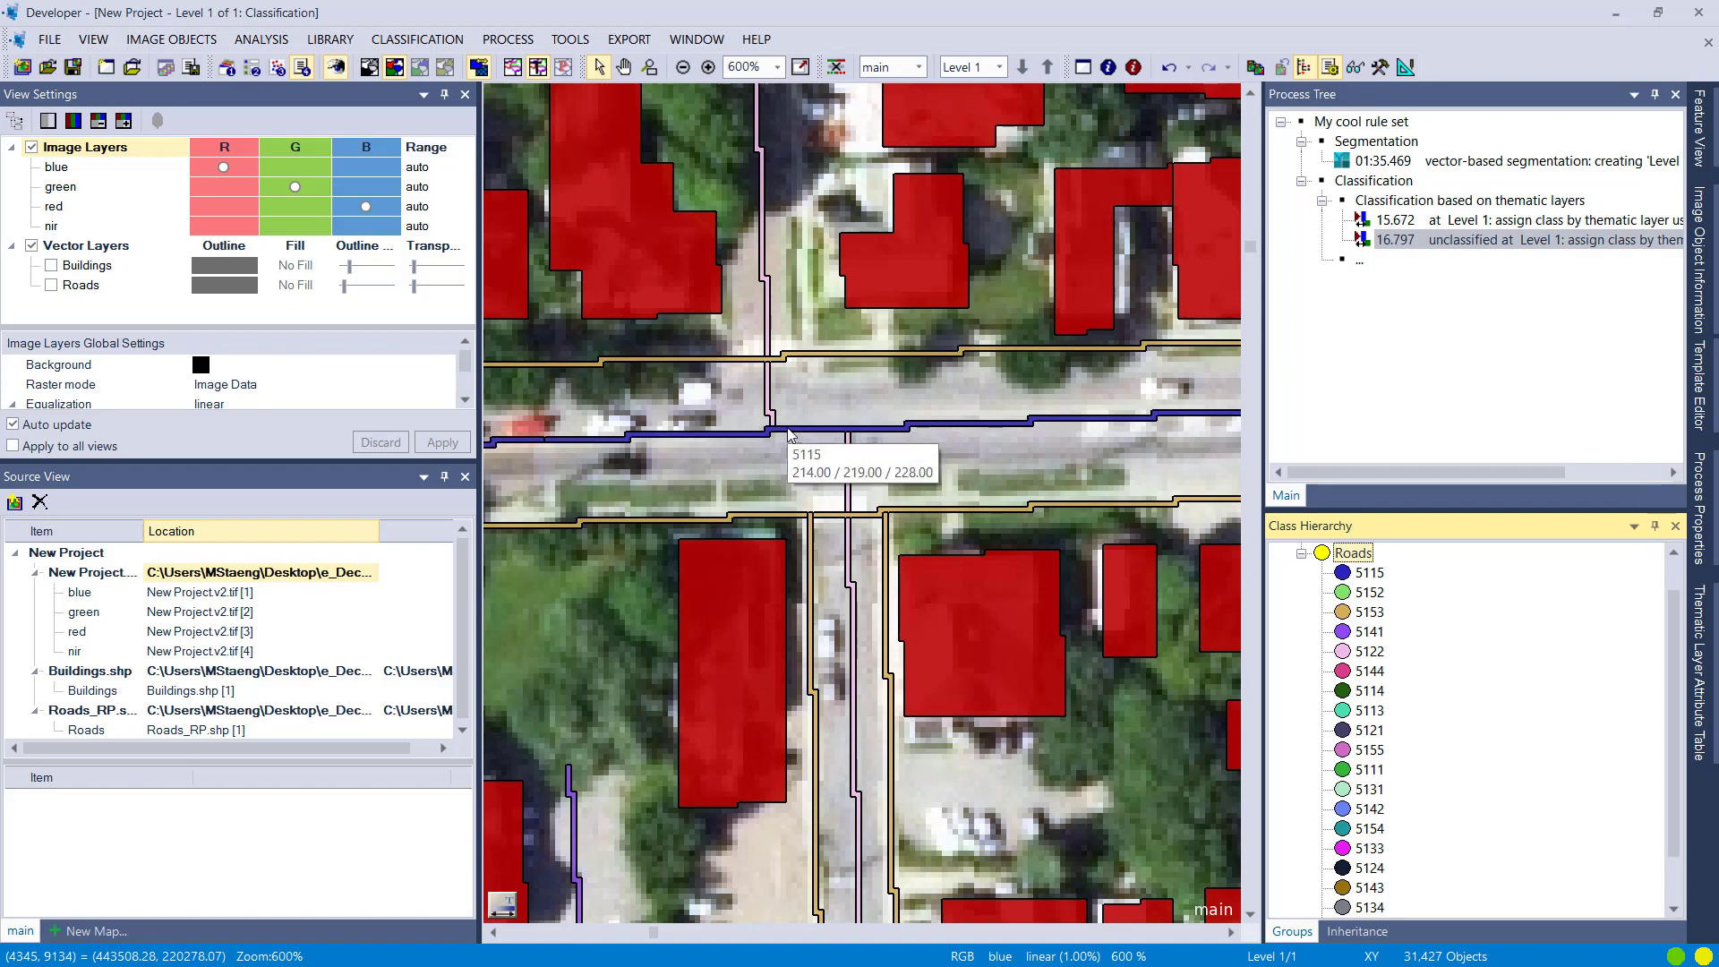
scroll(769, 421, down, 1)
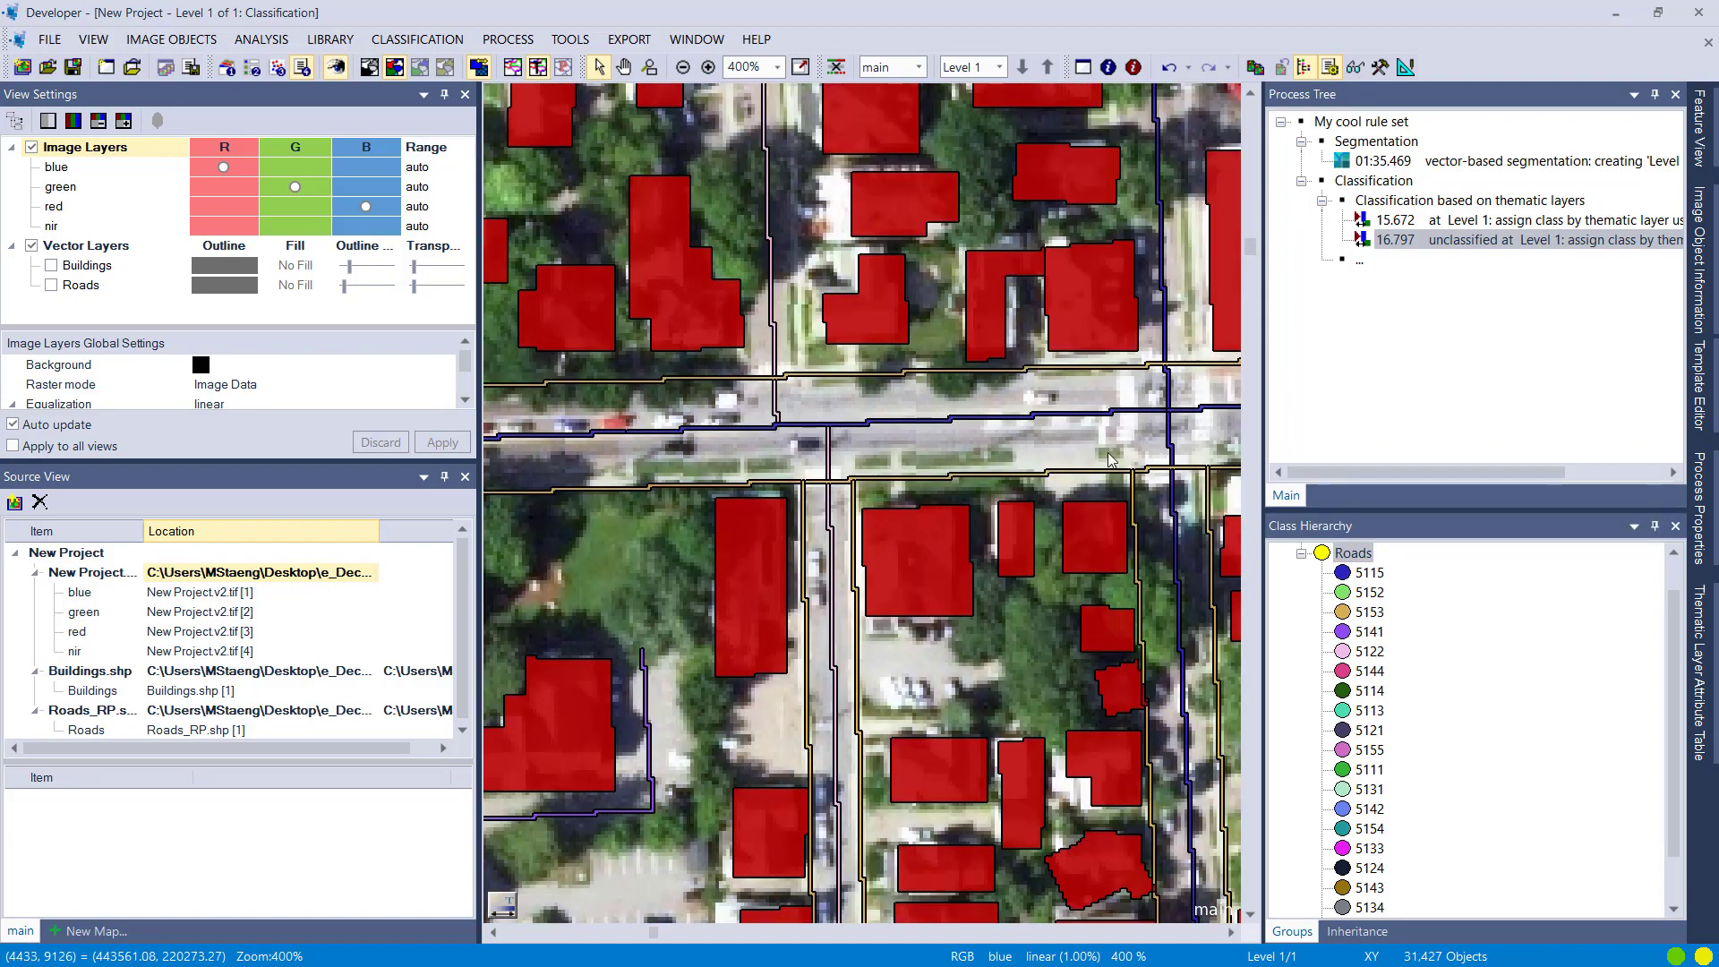
scroll(733, 449, down, 4)
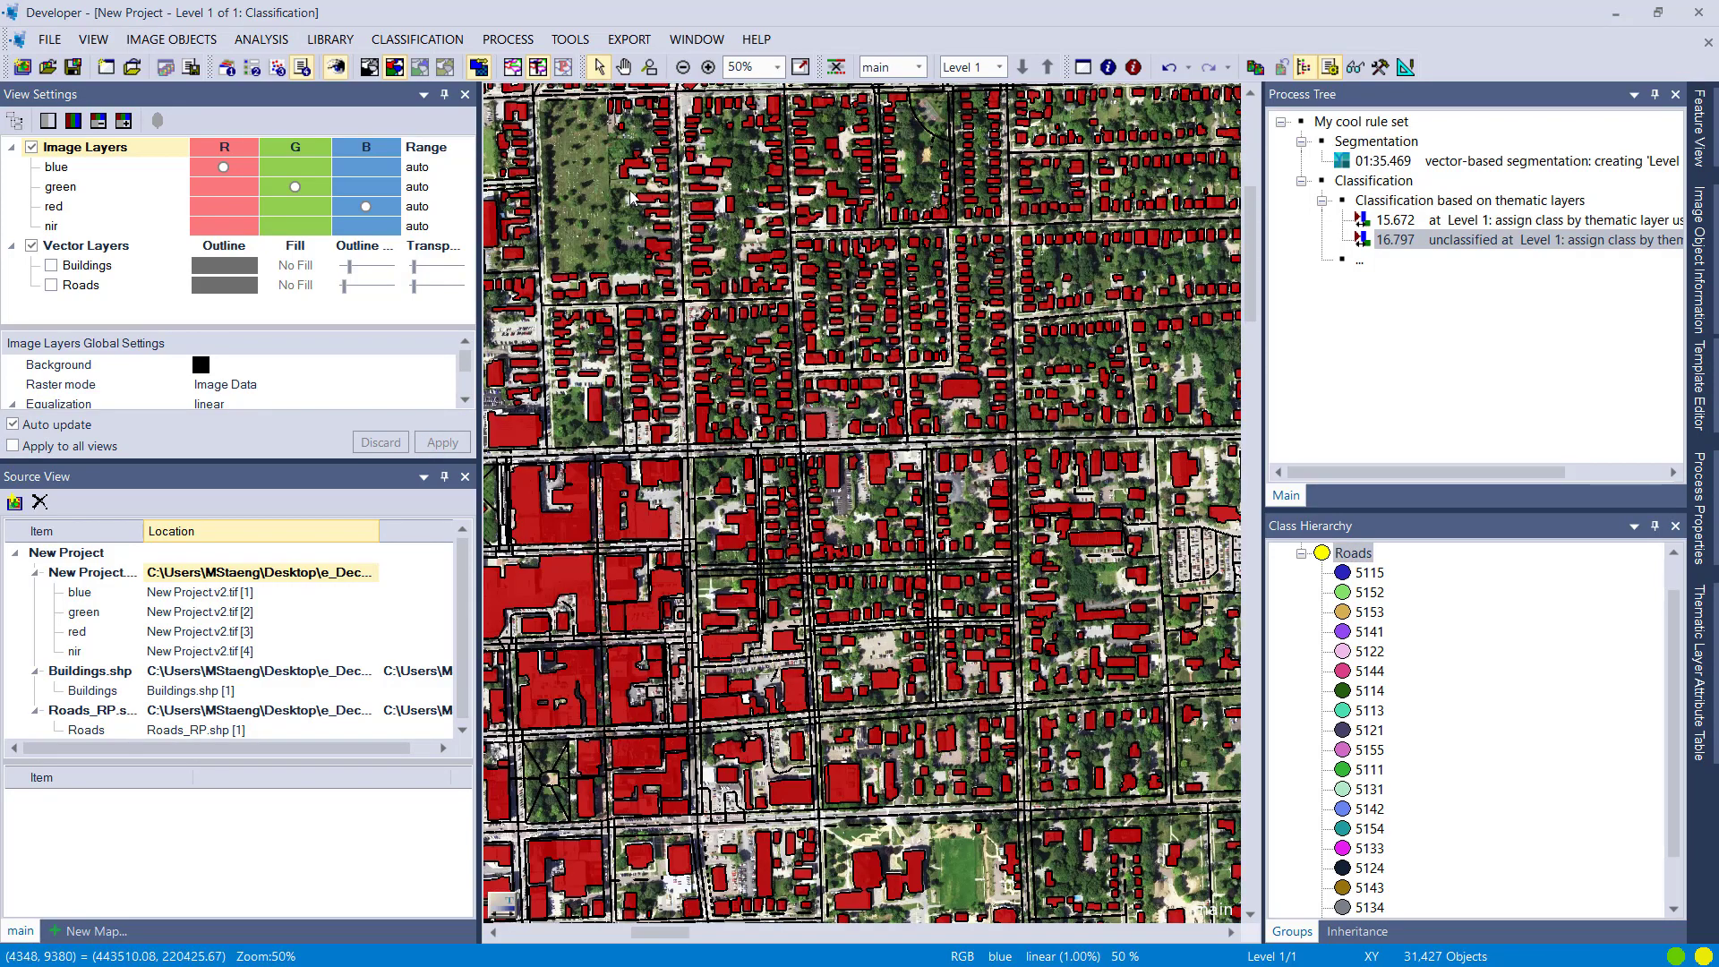
Hide object outlines and zoom and pan around the map to inspect the classification.
click(538, 67)
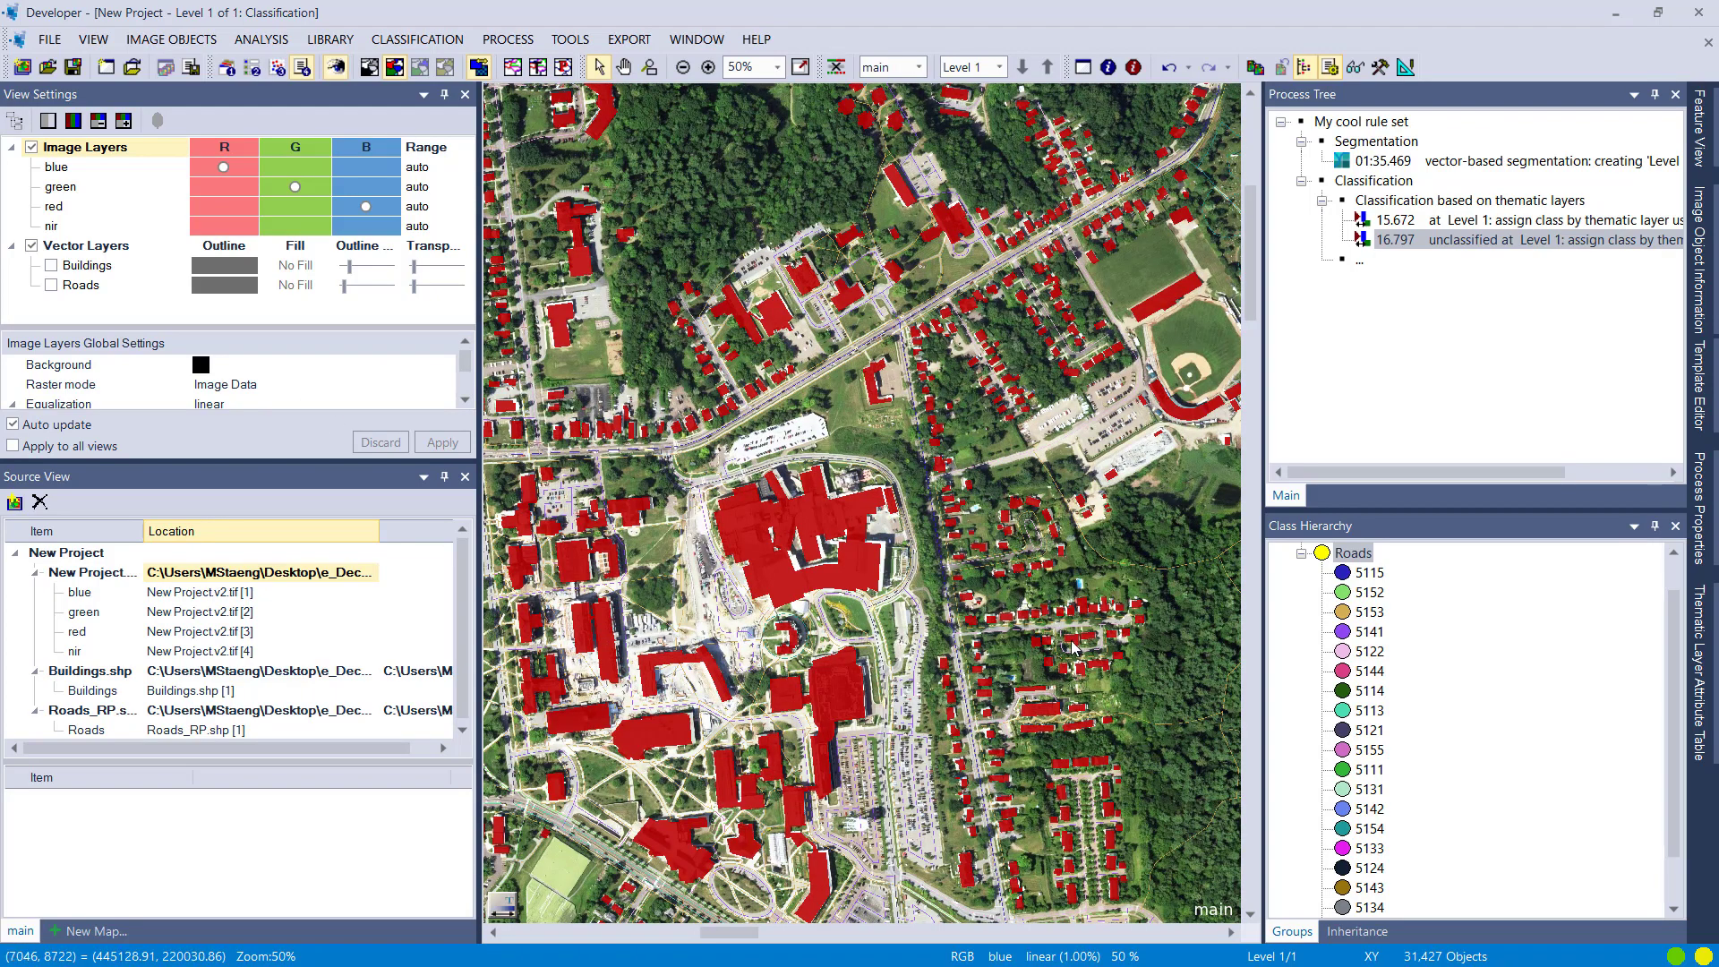
scroll(814, 567, up, 4)
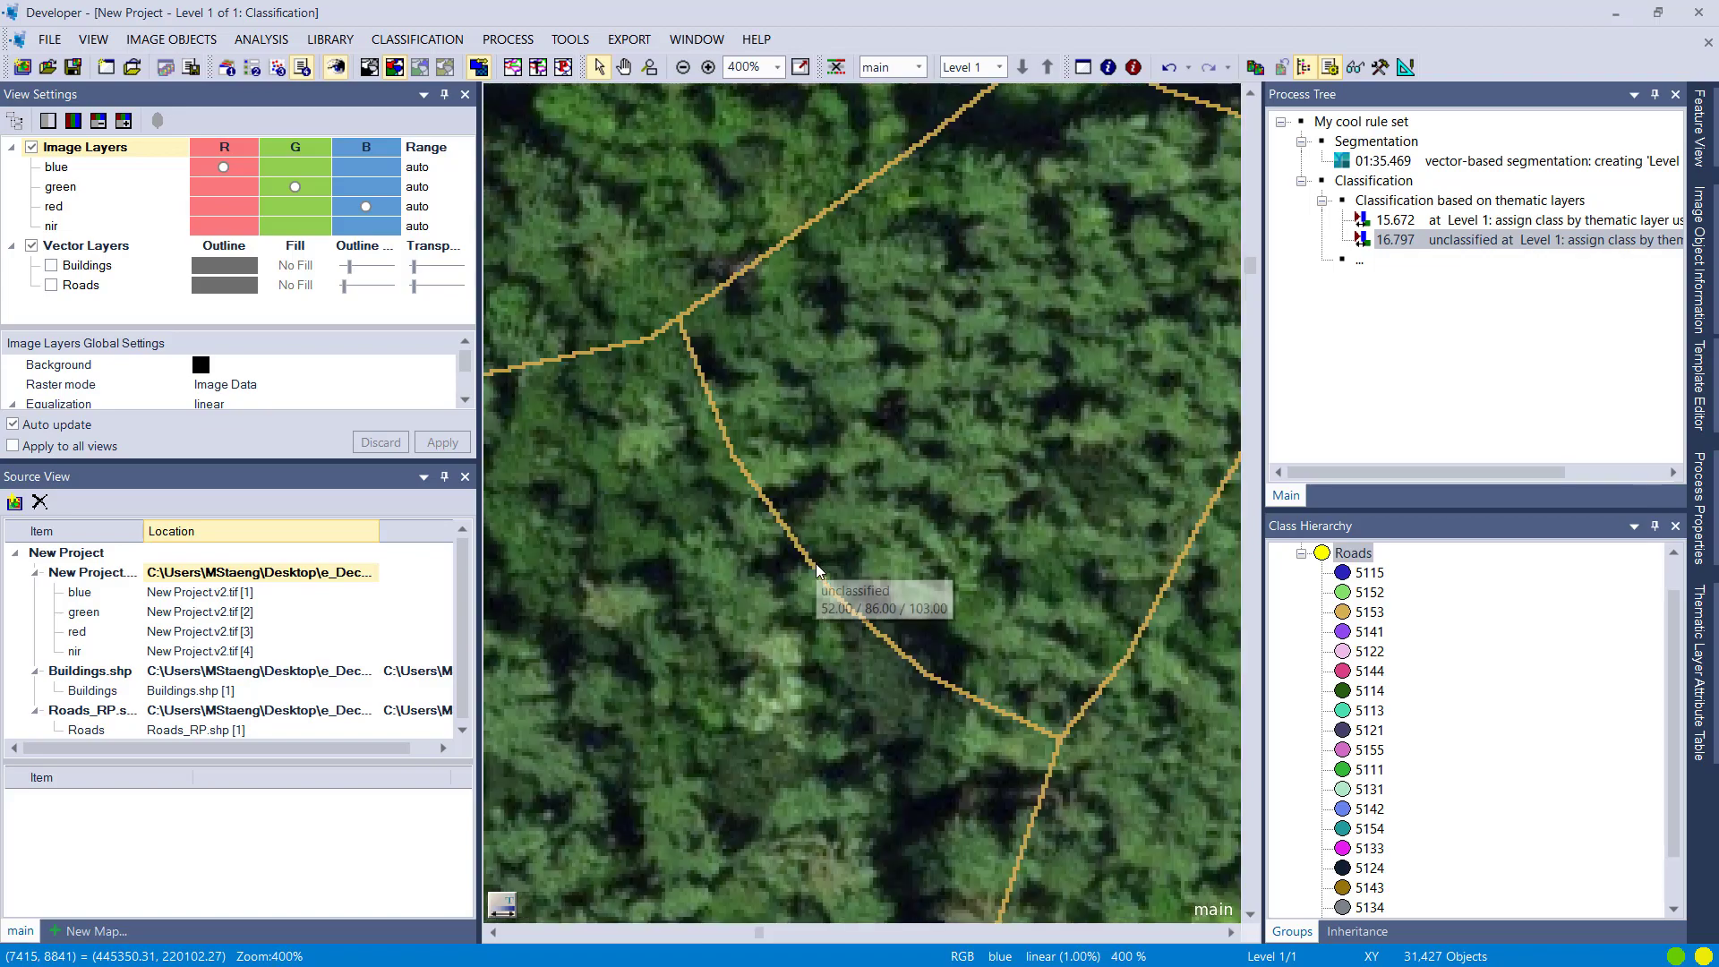
scroll(811, 565, down, 1)
scroll(810, 568, down, 2)
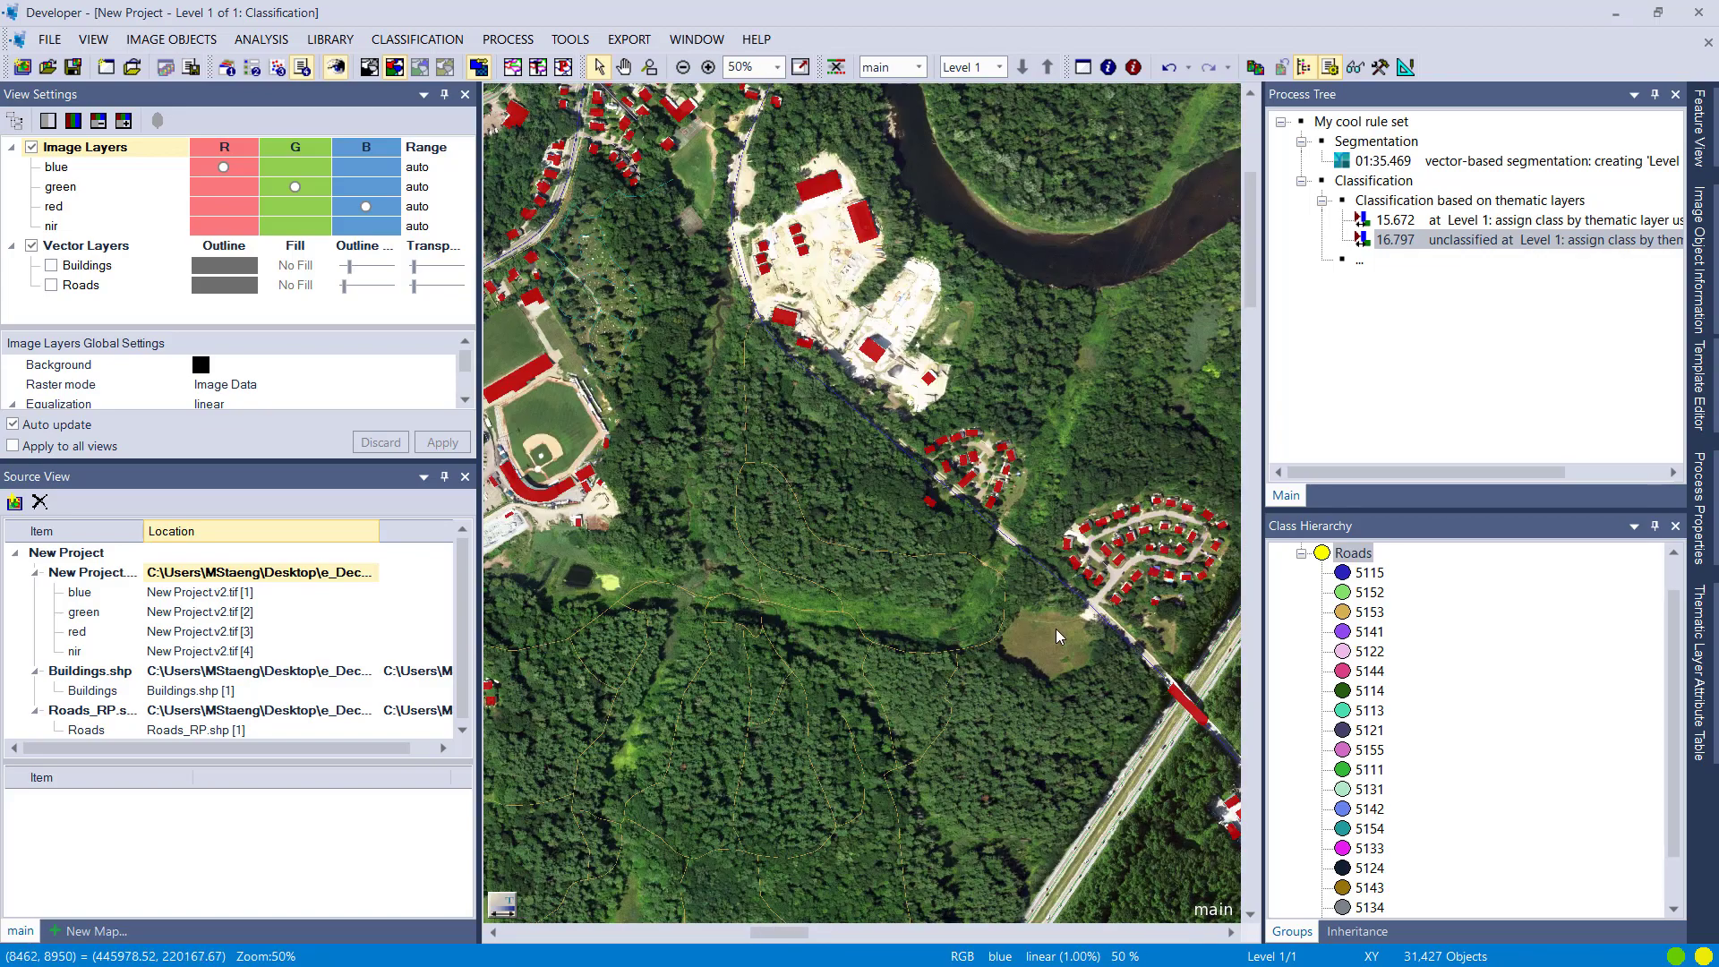
scroll(1056, 627, up, 3)
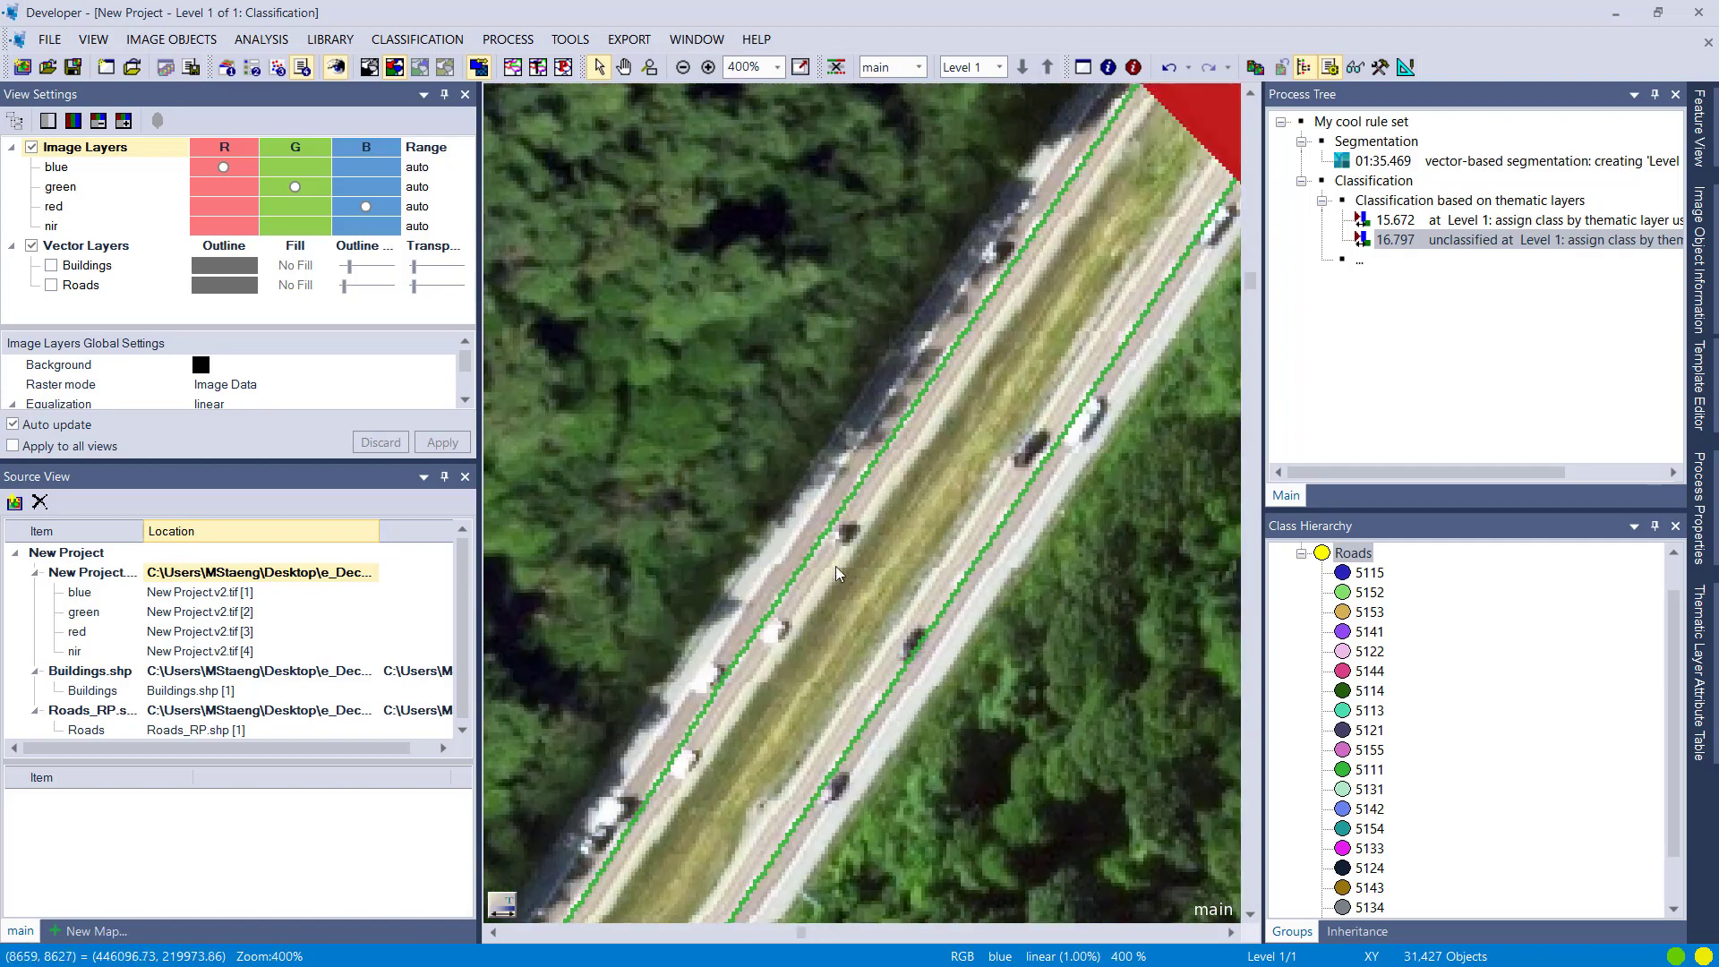
scroll(815, 563, down, 3)
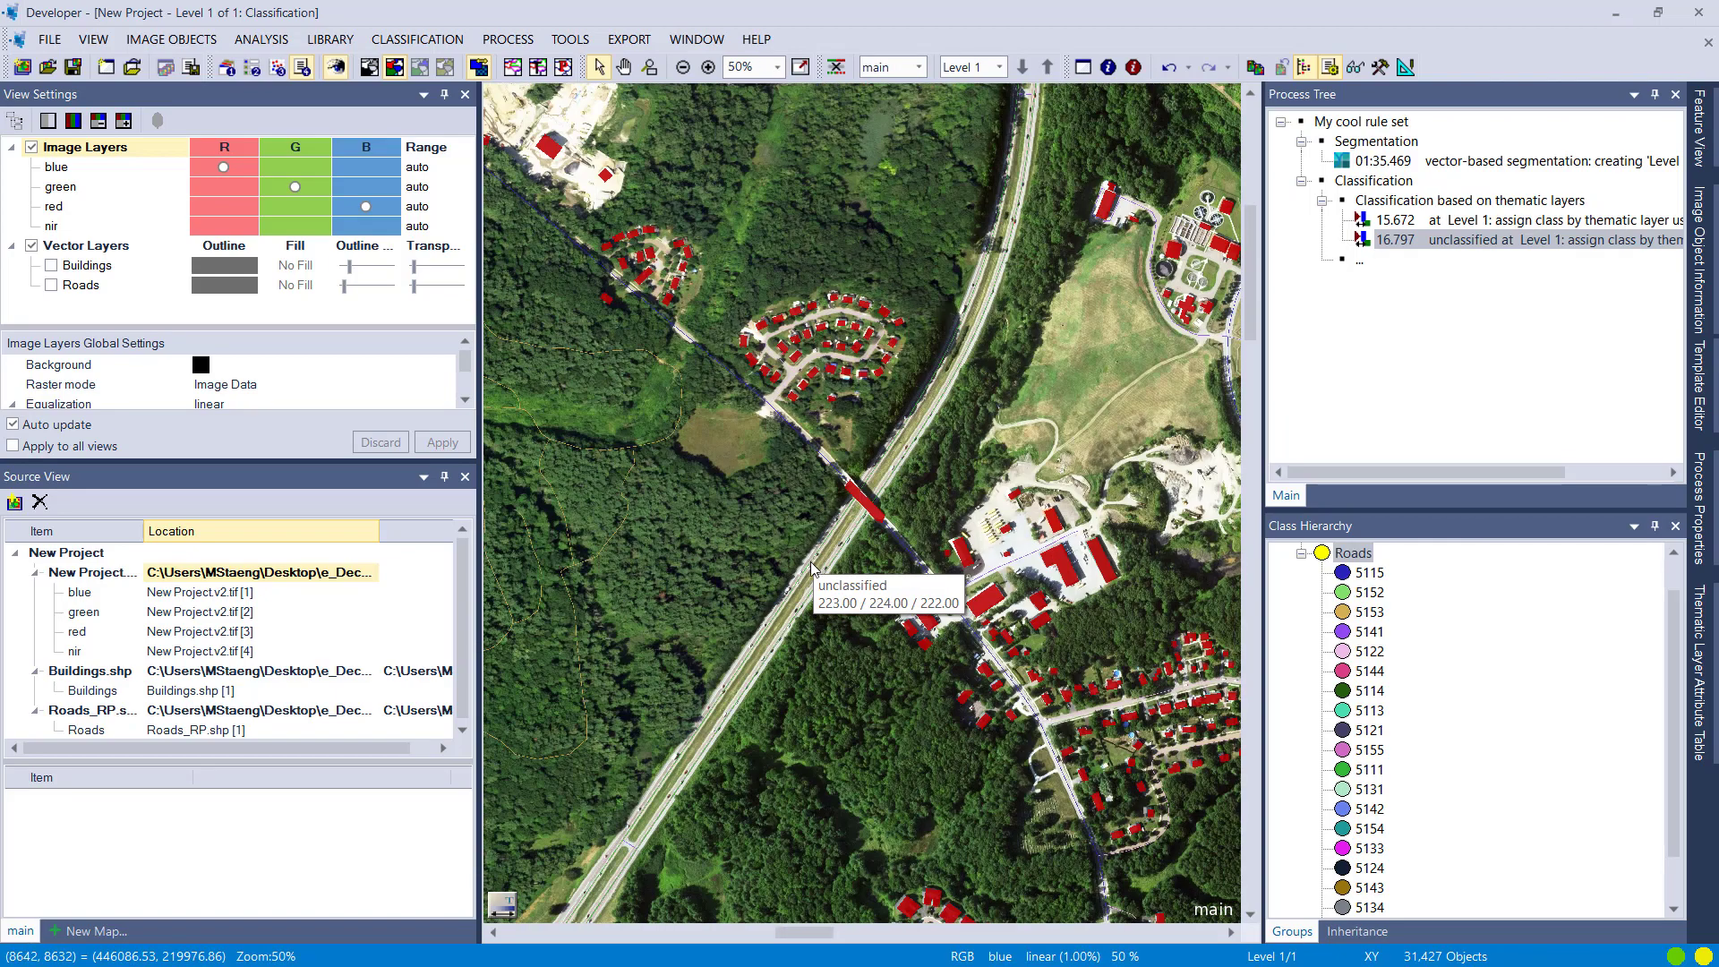
drag(614, 621, 1061, 503)
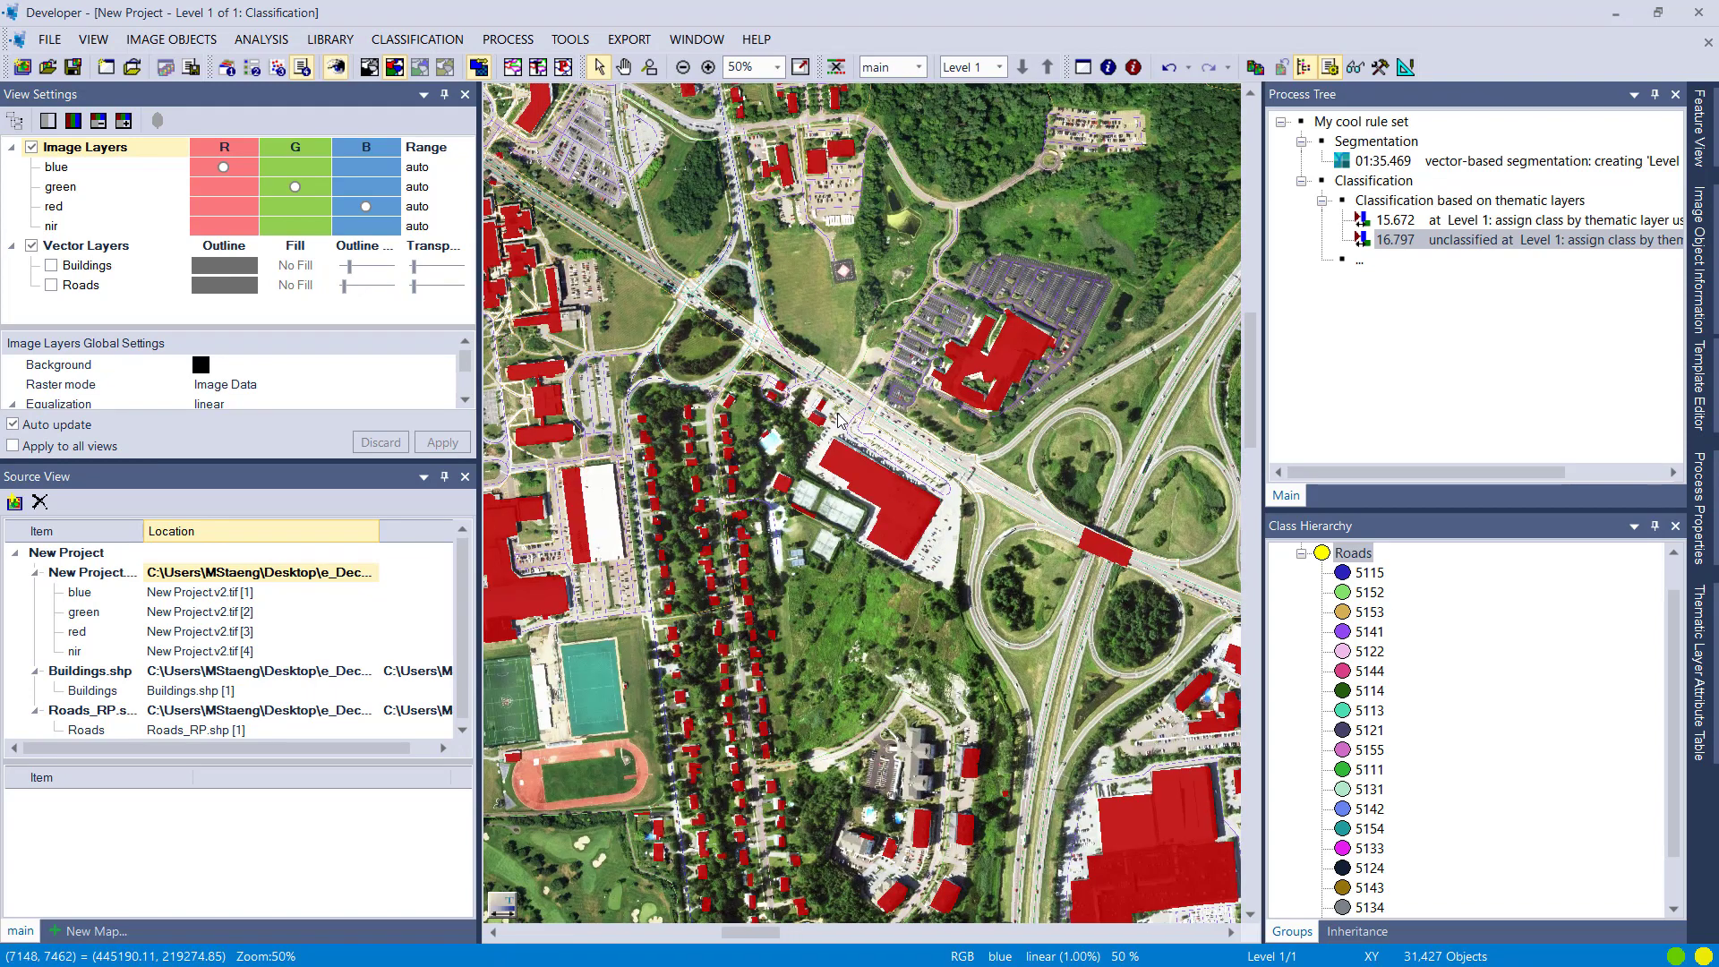